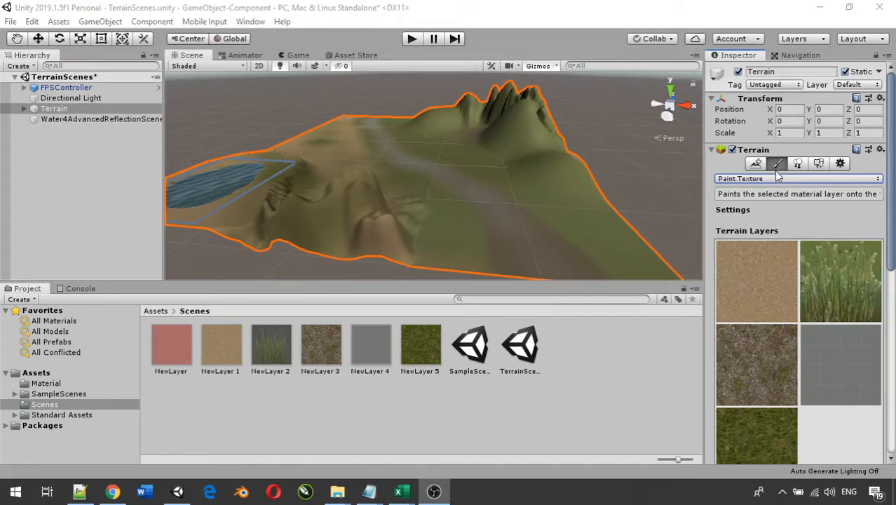
Switch the terrain tools from texture painting to Paint Trees
{"action": "left_click", "coordinate": [775, 178]}
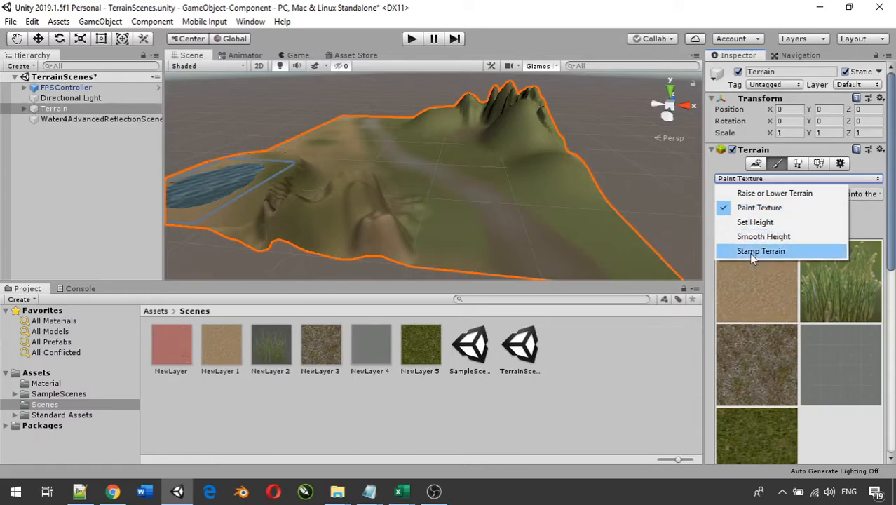
{"action": "left_click", "coordinate": [780, 164]}
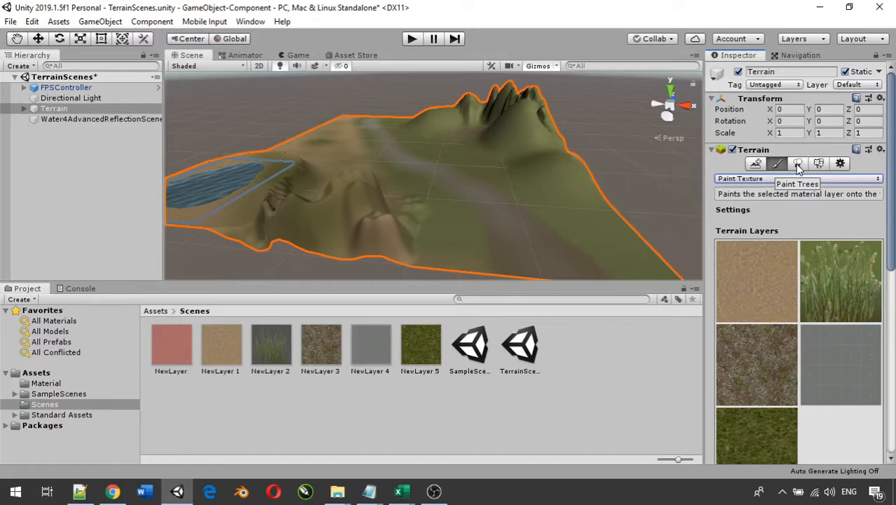
{"action": "left_click", "coordinate": [797, 163]}
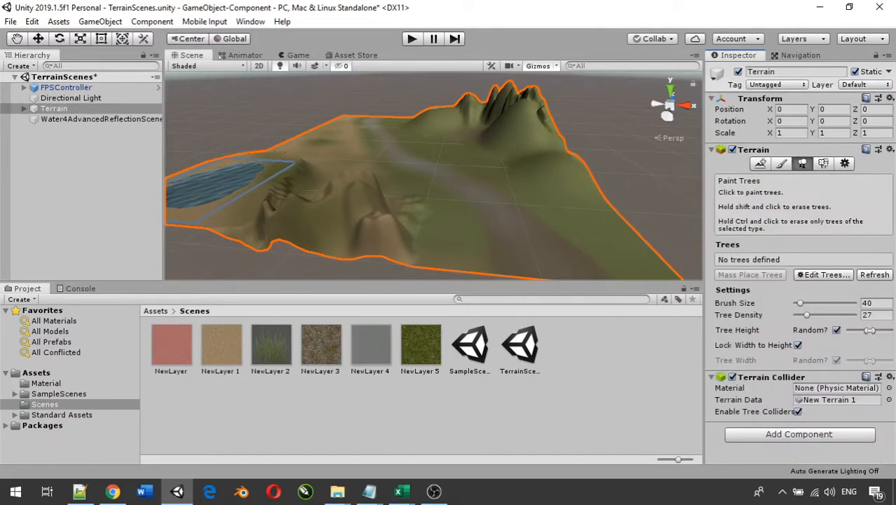
{"action": "left_click", "coordinate": [434, 492]}
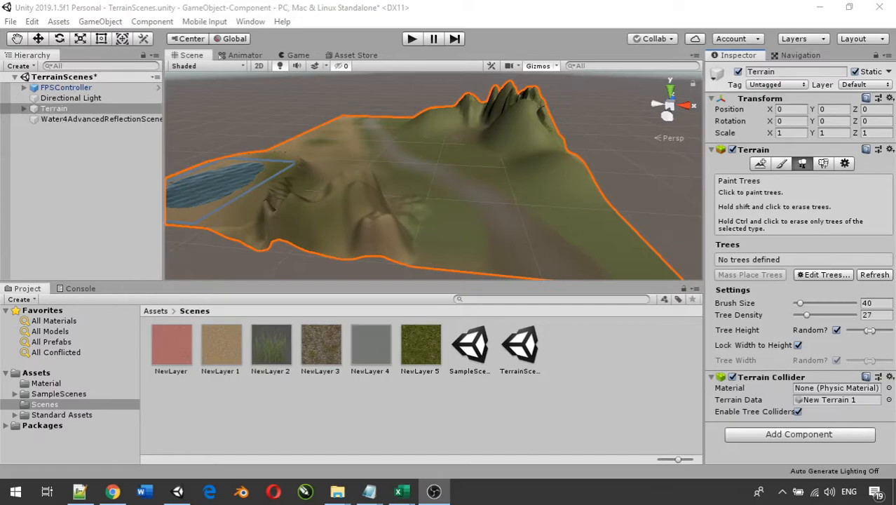
{"action": "left_click", "coordinate": [802, 168]}
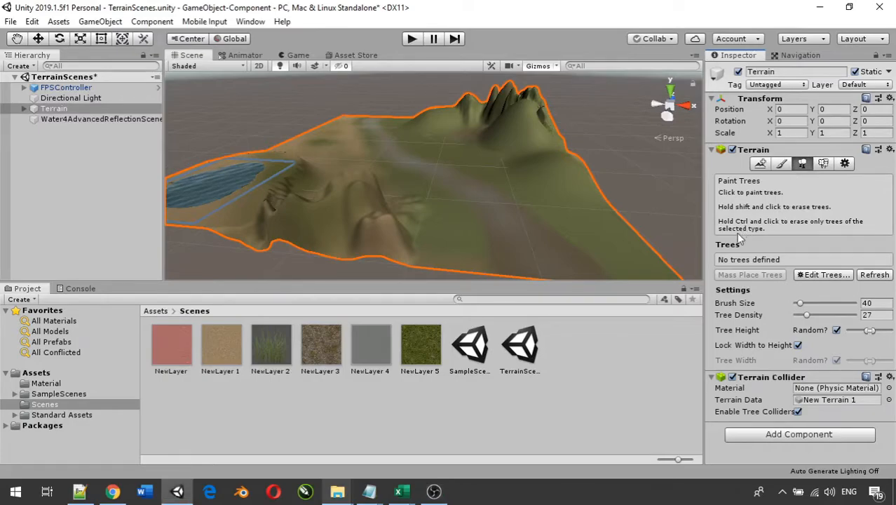
Add the Broadleaf_Mobile prefab as a paintable tree for the terrain
{"action": "left_click", "coordinate": [832, 272]}
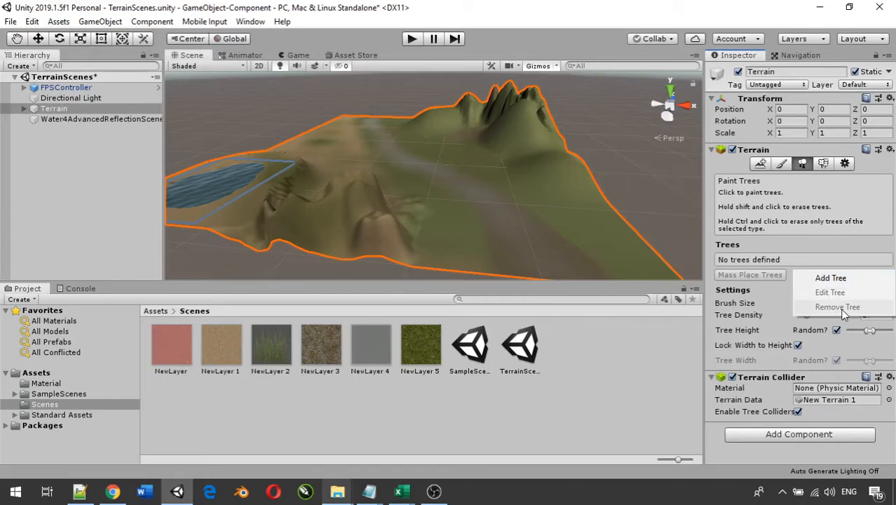
{"action": "left_click", "coordinate": [827, 278]}
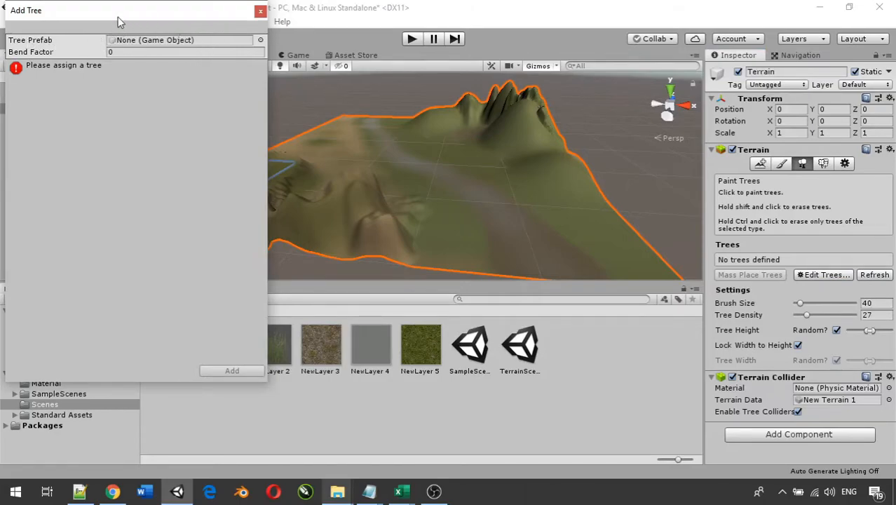
{"action": "left_click", "coordinate": [260, 41]}
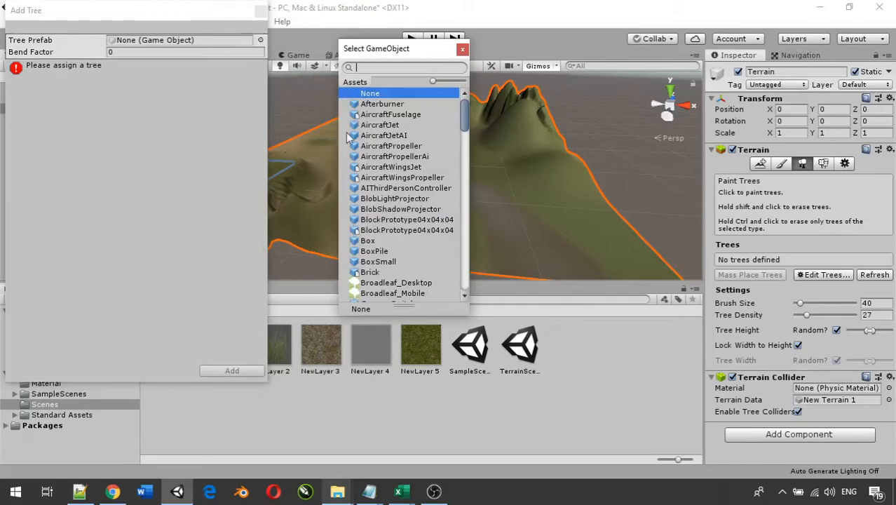
{"action": "scroll", "coordinate": [383, 196], "scroll_direction": "down", "scroll_amount": 5}
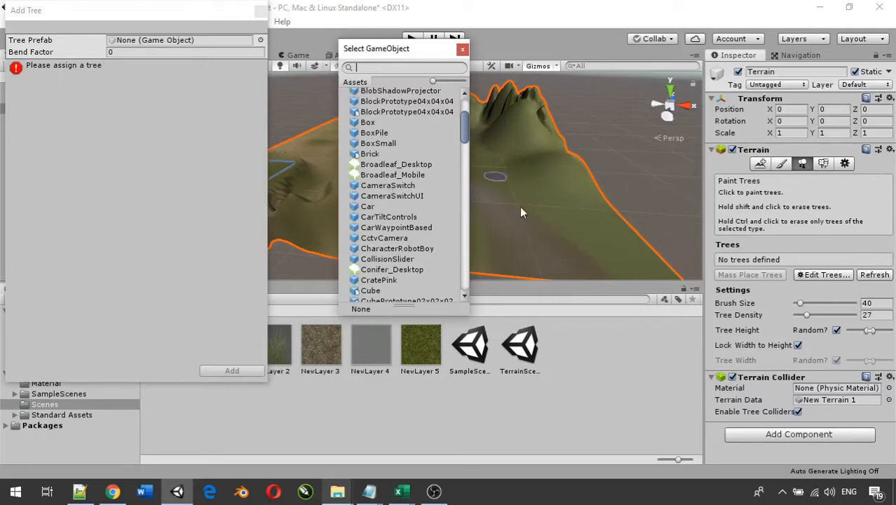
{"action": "scroll", "coordinate": [393, 176], "scroll_direction": "down", "scroll_amount": 2}
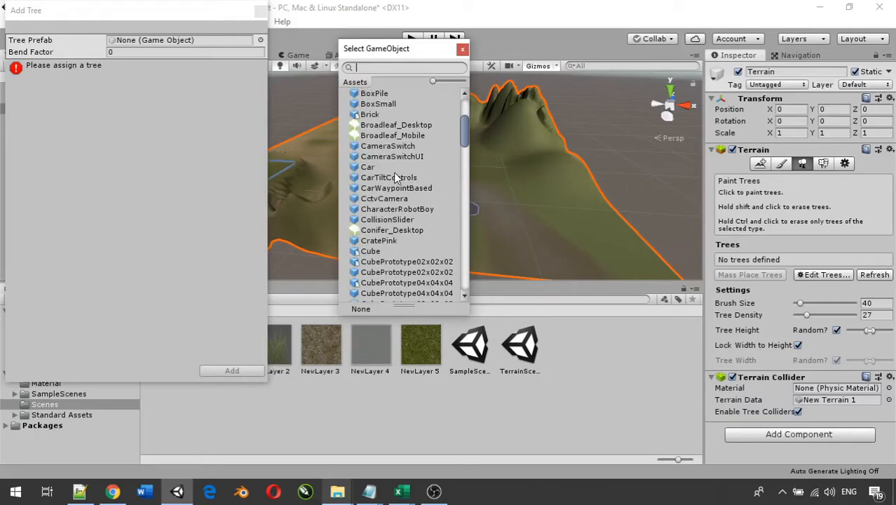
{"action": "scroll", "coordinate": [394, 175], "scroll_direction": "up", "scroll_amount": 3}
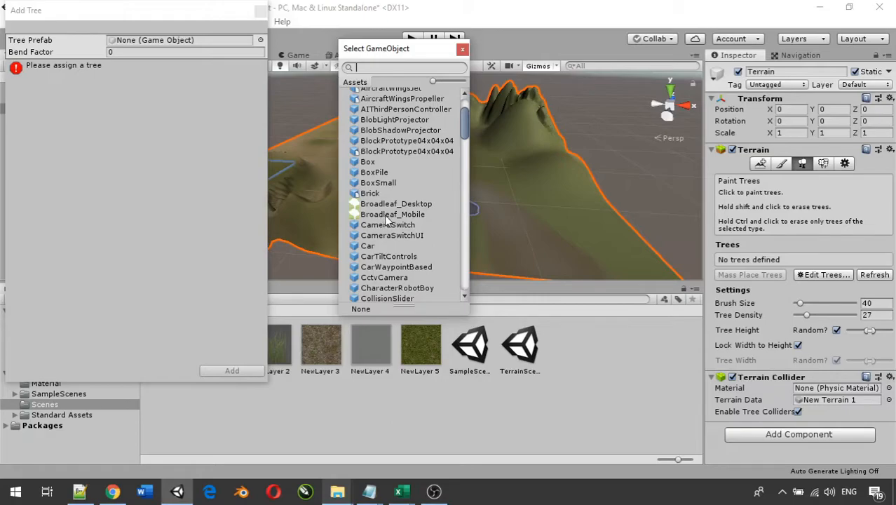
{"action": "scroll", "coordinate": [386, 218], "scroll_direction": "down", "scroll_amount": 3}
{"action": "scroll", "coordinate": [385, 222], "scroll_direction": "down", "scroll_amount": 2}
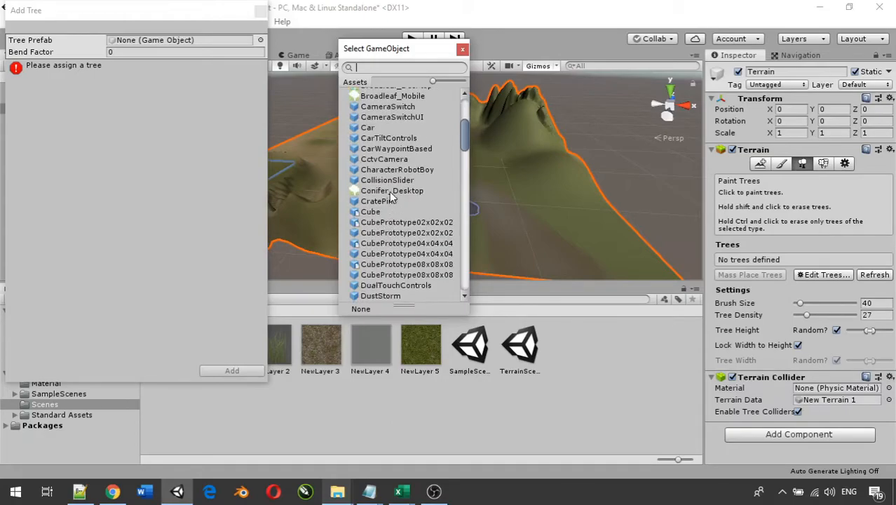
{"action": "scroll", "coordinate": [390, 191], "scroll_direction": "down", "scroll_amount": 4}
{"action": "scroll", "coordinate": [386, 195], "scroll_direction": "down", "scroll_amount": 15}
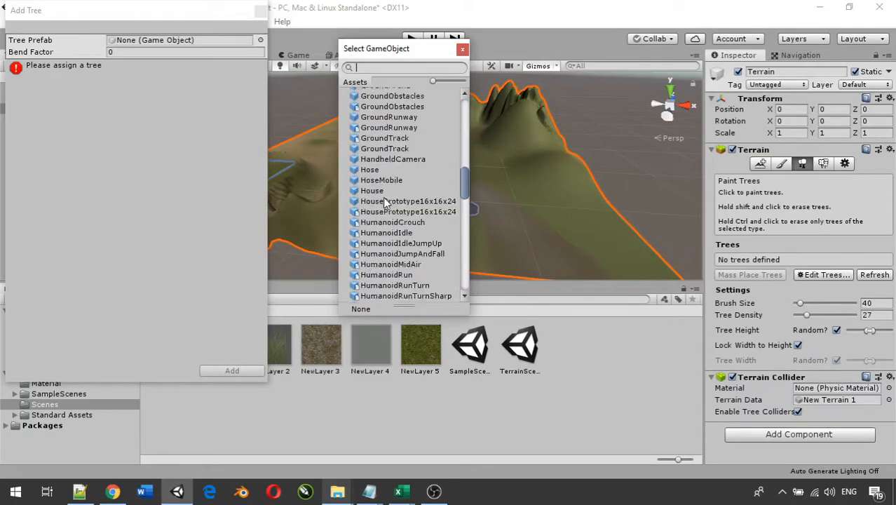
{"action": "scroll", "coordinate": [382, 197], "scroll_direction": "up", "scroll_amount": 4}
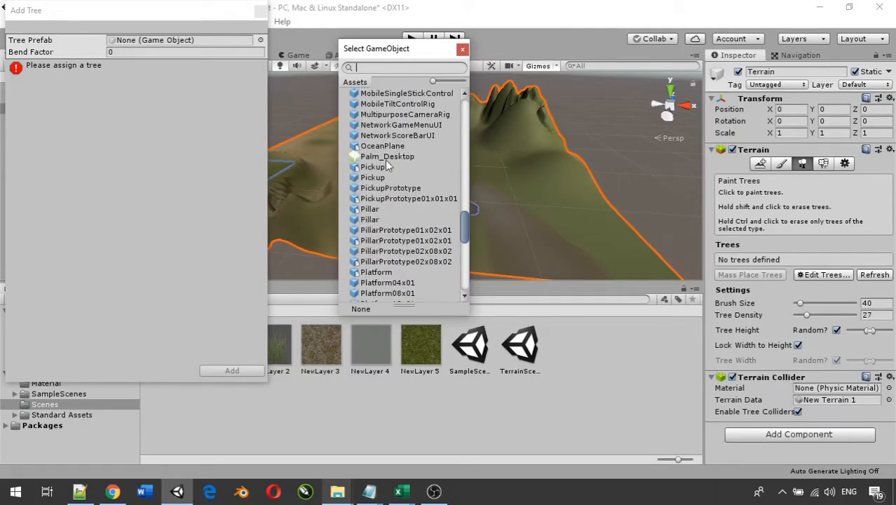
{"action": "scroll", "coordinate": [385, 165], "scroll_direction": "up", "scroll_amount": 15}
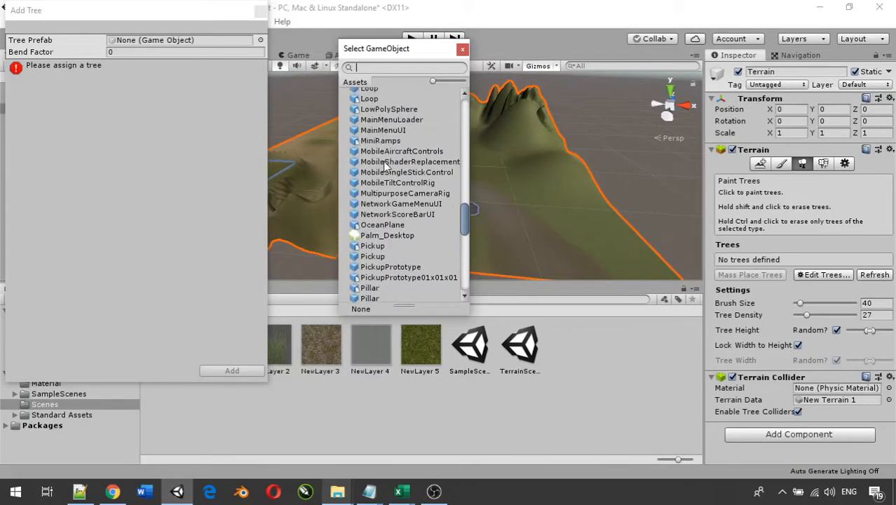
{"action": "scroll", "coordinate": [384, 165], "scroll_direction": "up", "scroll_amount": 20}
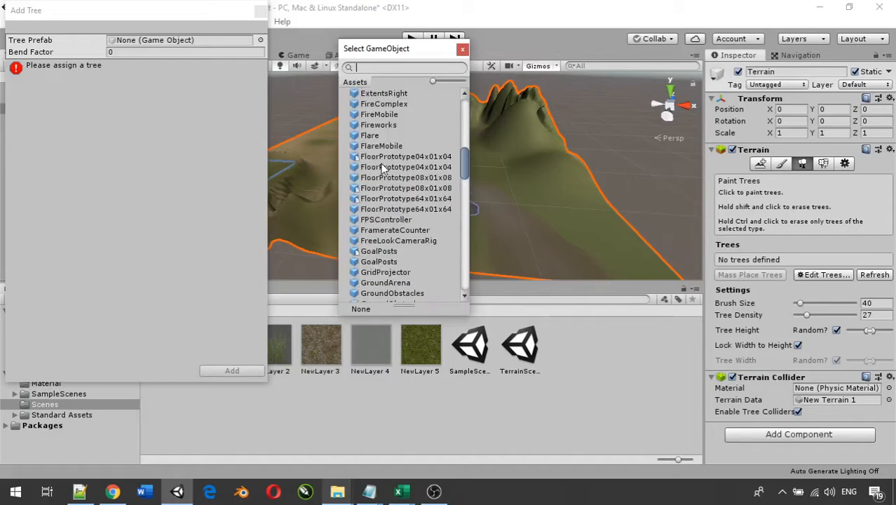
{"action": "scroll", "coordinate": [384, 168], "scroll_direction": "down", "scroll_amount": 1}
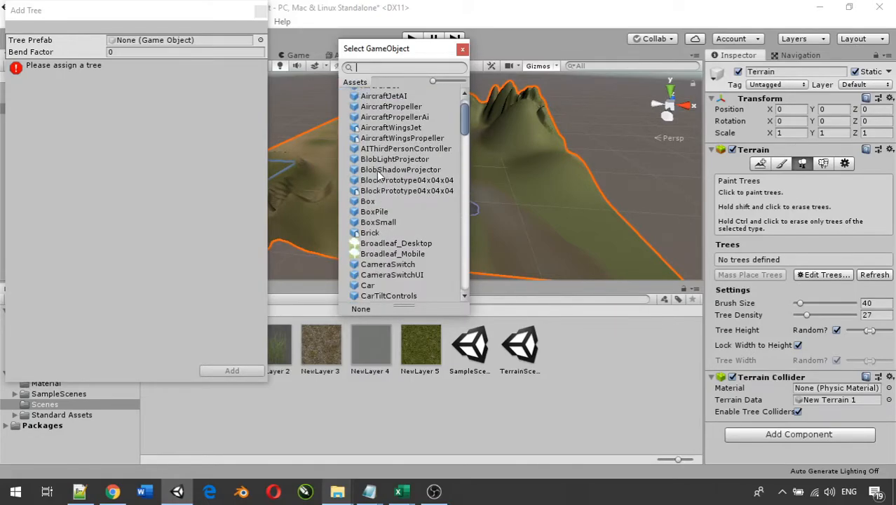
{"action": "left_click", "coordinate": [389, 254]}
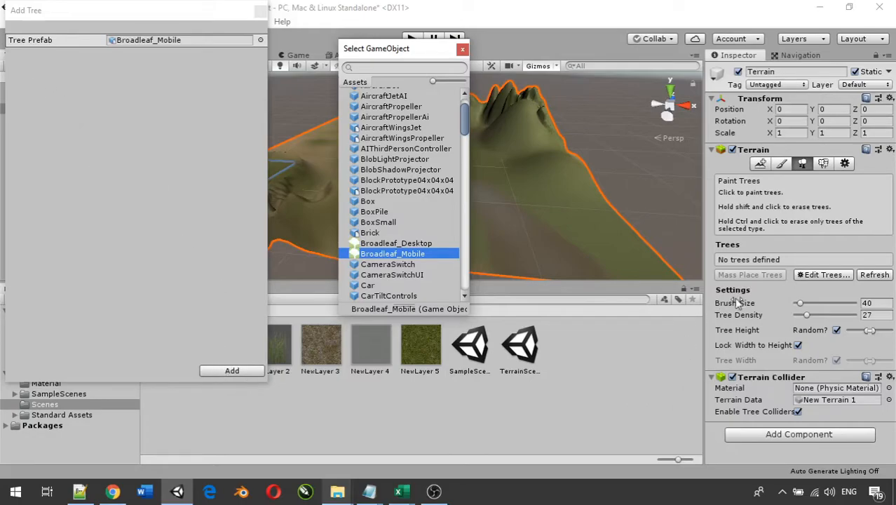
{"action": "left_click", "coordinate": [232, 370]}
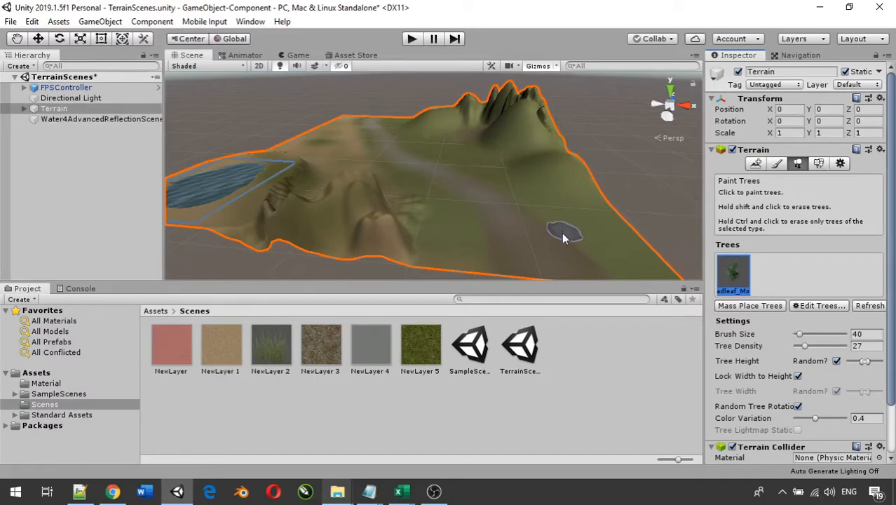
Set the tree brush size to 106 and the tree density to 100
{"action": "scroll", "coordinate": [575, 228], "scroll_direction": "up", "scroll_amount": 5}
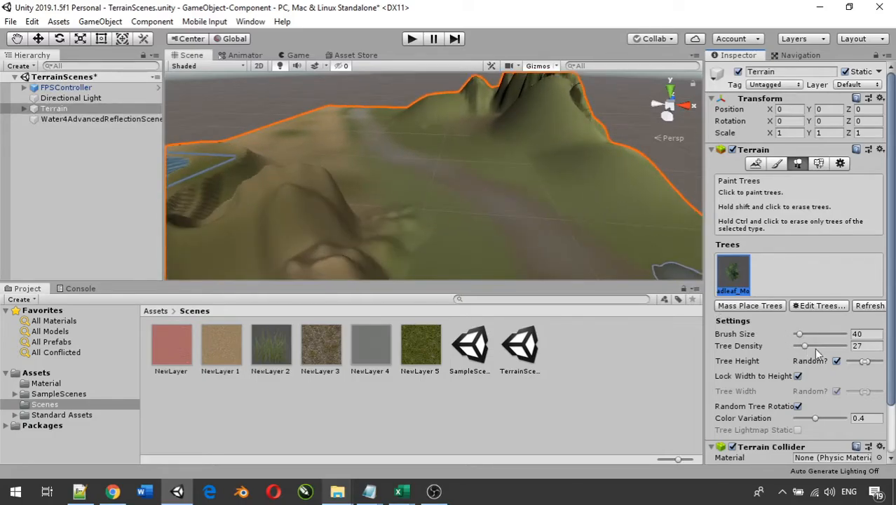
{"action": "left_click_drag", "start_coordinate": [801, 335], "coordinate": [831, 338]}
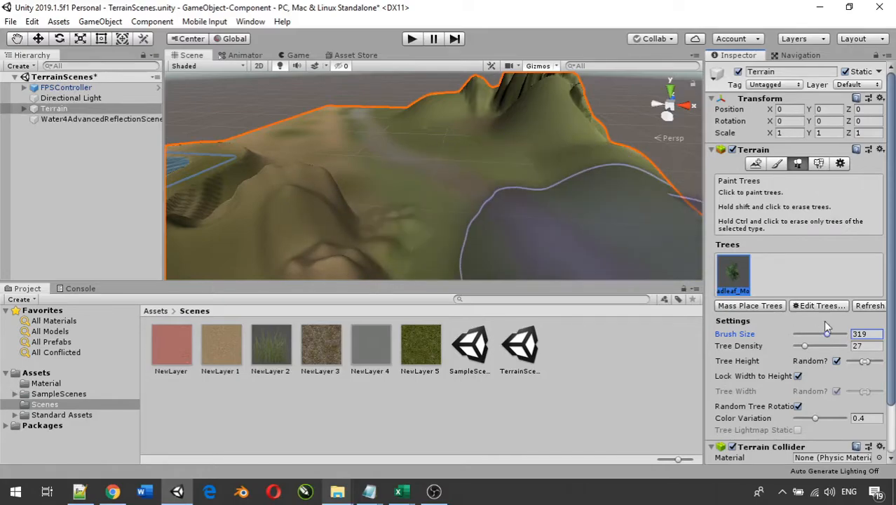
{"action": "left_click_drag", "start_coordinate": [828, 335], "coordinate": [808, 339]}
{"action": "left_click", "coordinate": [806, 345]}
{"action": "left_click_drag", "start_coordinate": [811, 350], "coordinate": [850, 346]}
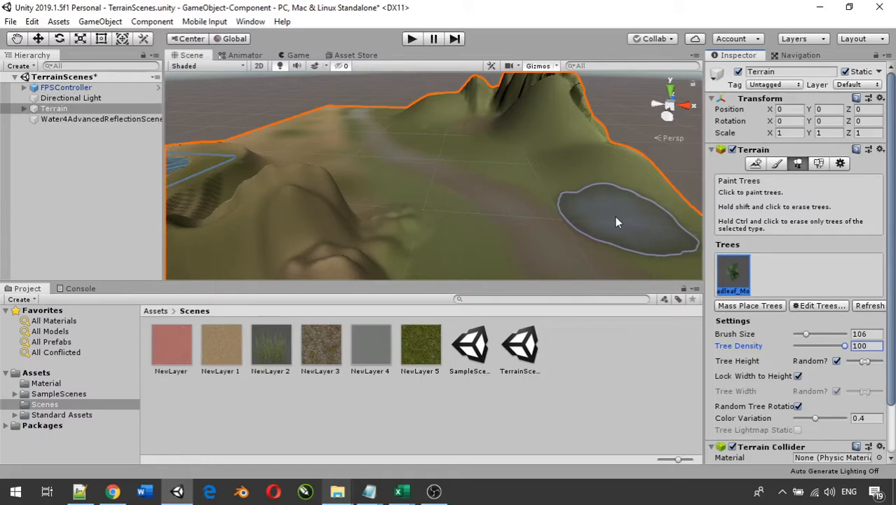
Paint a dense test patch of trees on the grass beside the path, inspect it closely, and undo it
{"action": "left_click", "coordinate": [615, 222]}
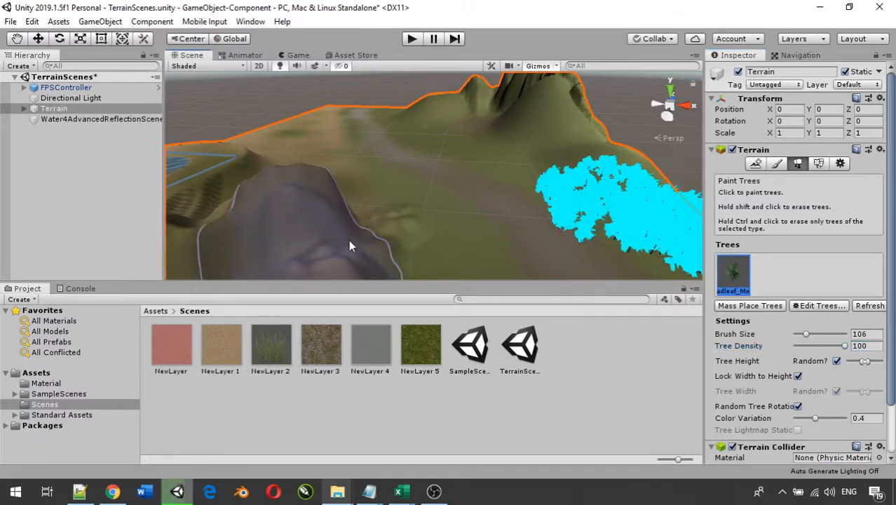
{"action": "middle_click_drag", "start_coordinate": [522, 219], "coordinate": [385, 188]}
{"action": "scroll", "coordinate": [418, 193], "scroll_direction": "up", "scroll_amount": 3}
{"action": "scroll", "coordinate": [418, 193], "scroll_direction": "up", "scroll_amount": 4}
{"action": "scroll", "coordinate": [417, 193], "scroll_direction": "down", "scroll_amount": 6}
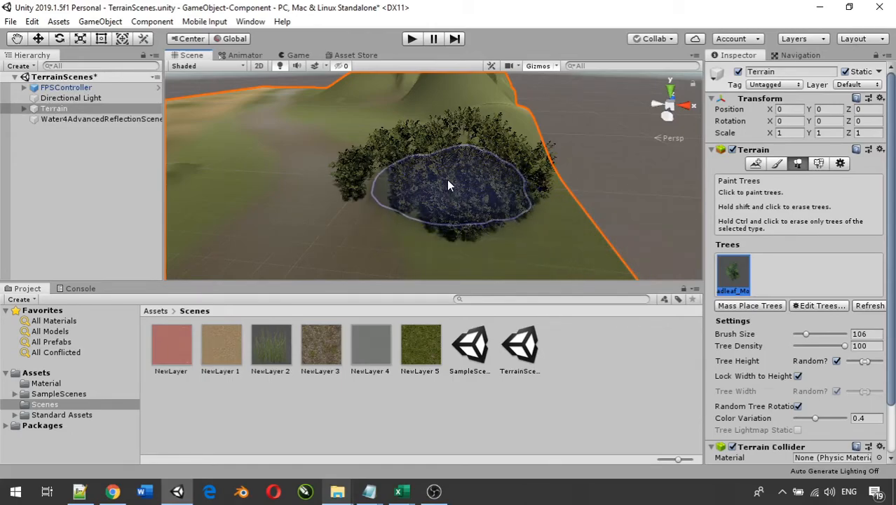
{"action": "key", "text": "ctrl+z"}
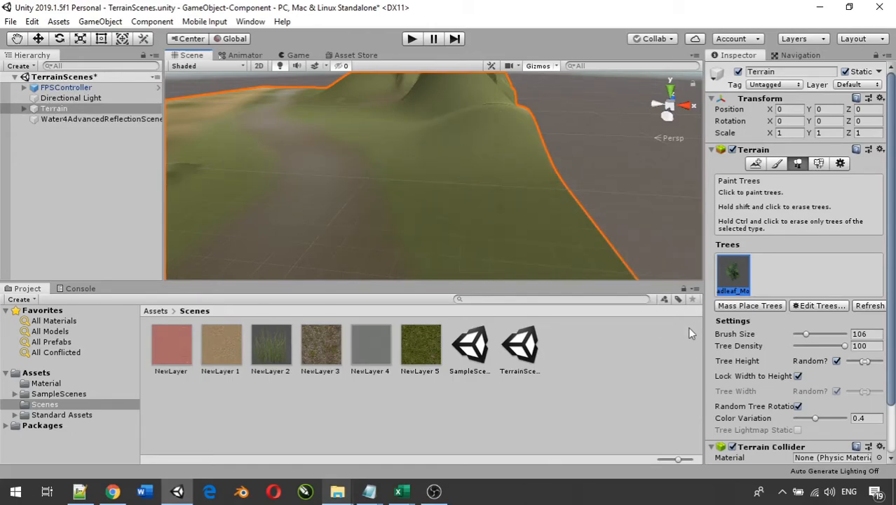
Set the tree density to 29 and paint a sparser patch of trees on the grass beside the path
{"action": "left_click", "coordinate": [845, 345]}
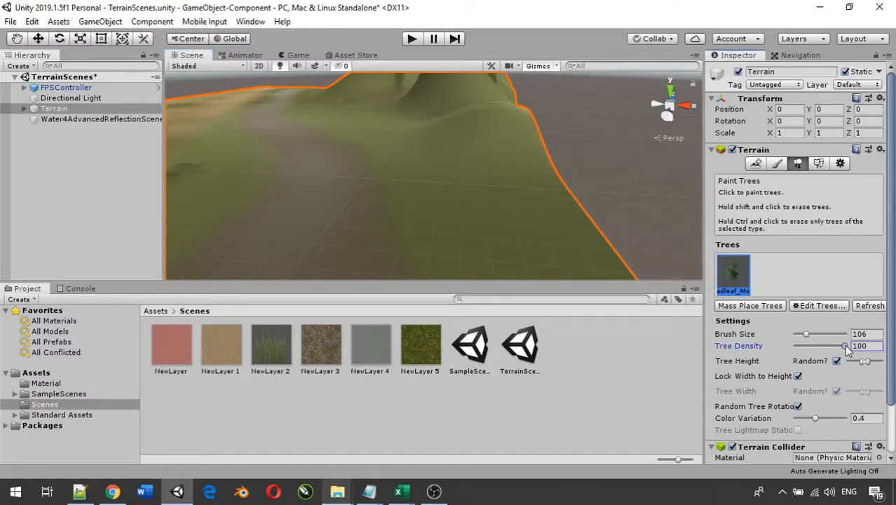
{"action": "left_click_drag", "start_coordinate": [840, 345], "coordinate": [810, 351]}
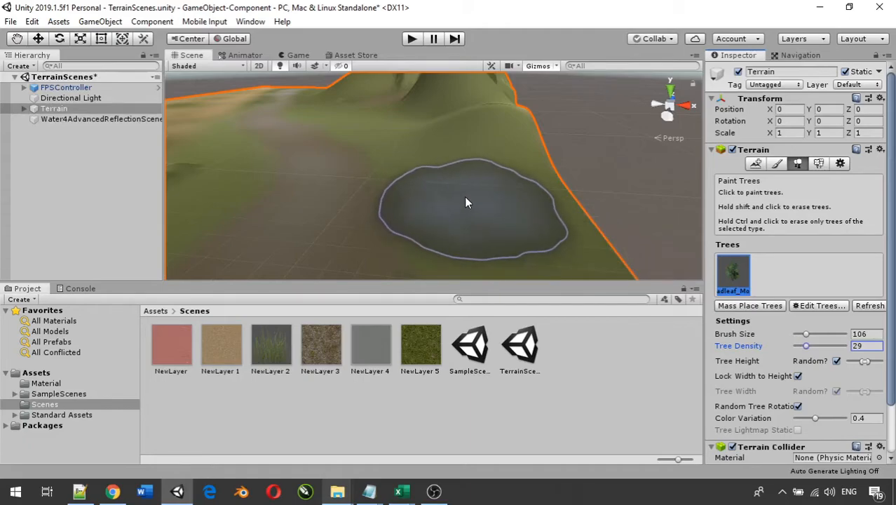
{"action": "left_click", "coordinate": [463, 194]}
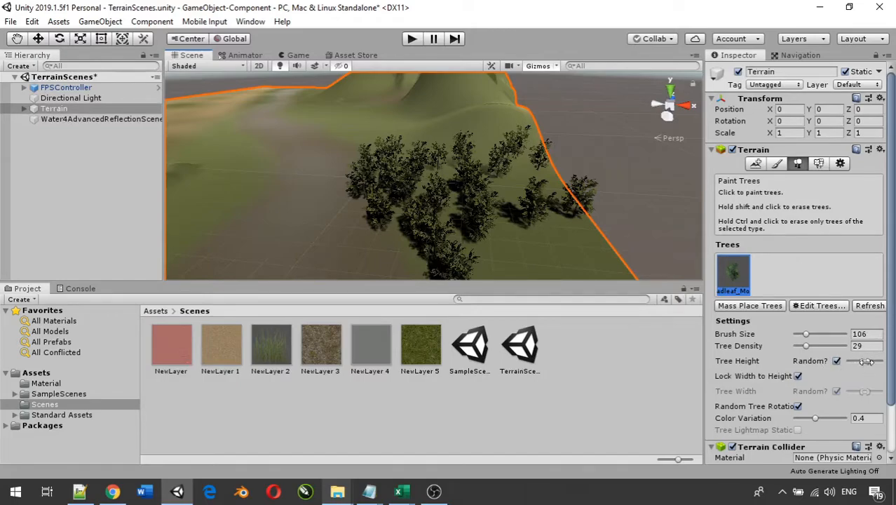
Widen the random tree height range to its full minimum and maximum
{"action": "left_click_drag", "start_coordinate": [867, 360], "coordinate": [879, 362]}
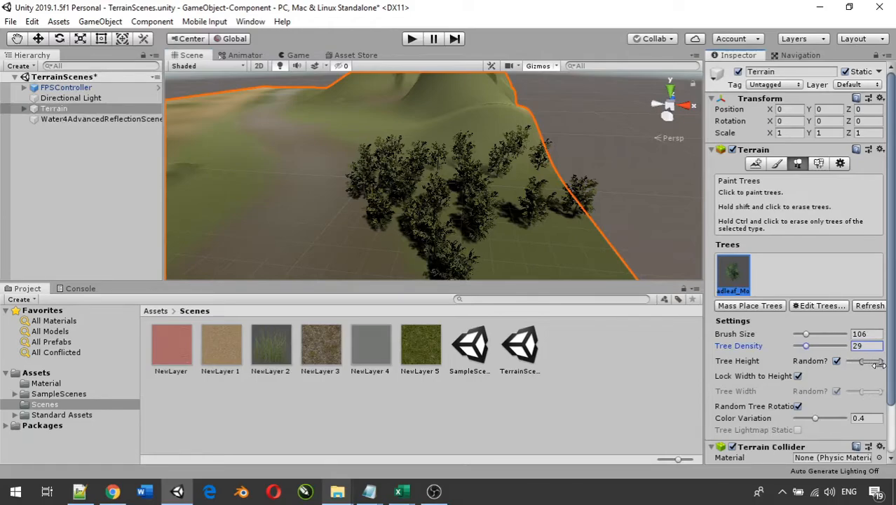
{"action": "left_click_drag", "start_coordinate": [863, 362], "coordinate": [849, 365]}
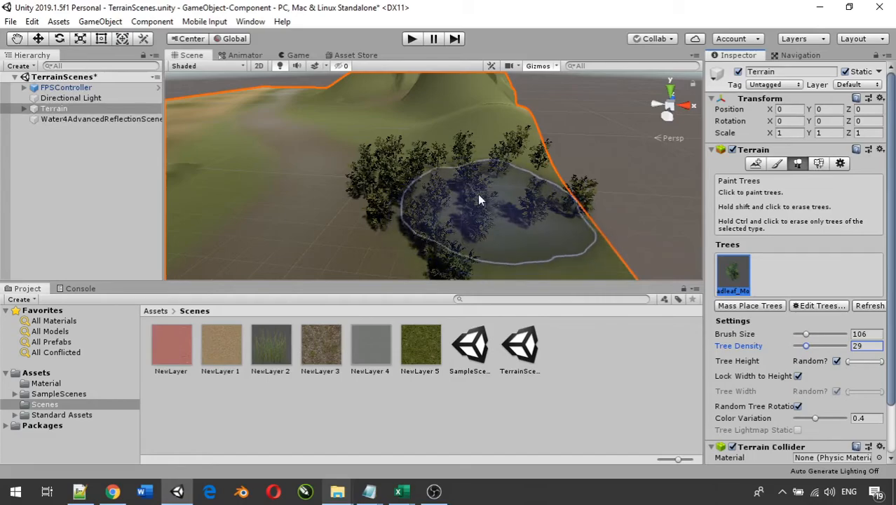
{"action": "scroll", "coordinate": [228, 156], "scroll_direction": "down", "scroll_amount": 5}
{"action": "scroll", "coordinate": [228, 157], "scroll_direction": "down", "scroll_amount": 3}
{"action": "scroll", "coordinate": [261, 197], "scroll_direction": "up", "scroll_amount": 2}
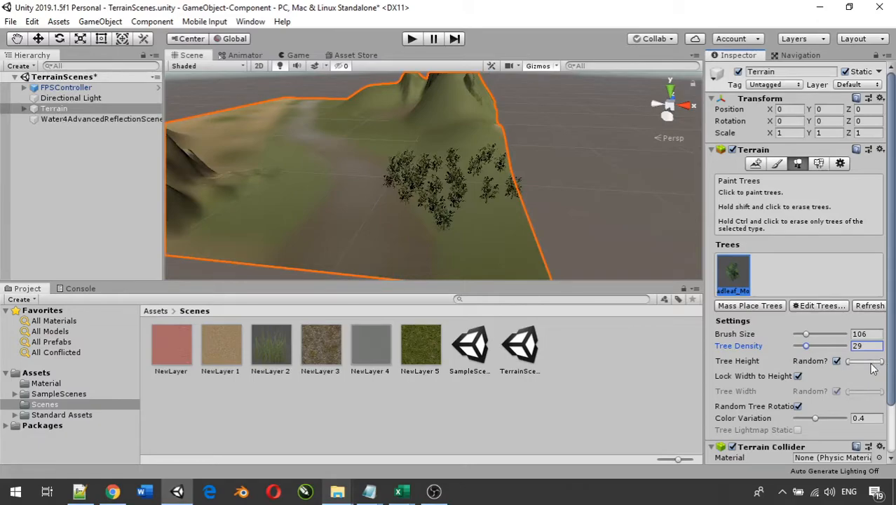
Turn random tree height off and on again, and stretch its range to both extremes
{"action": "left_click", "coordinate": [836, 360]}
{"action": "left_click", "coordinate": [868, 361]}
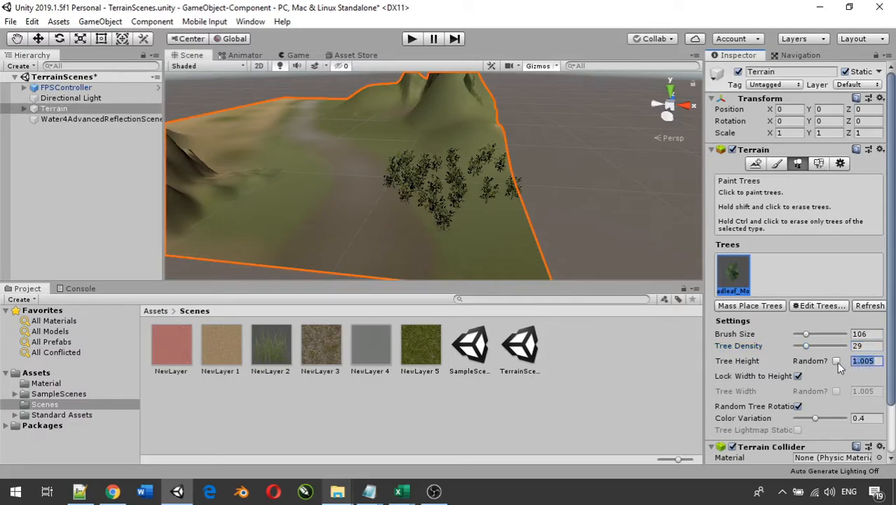
{"action": "left_click", "coordinate": [837, 362]}
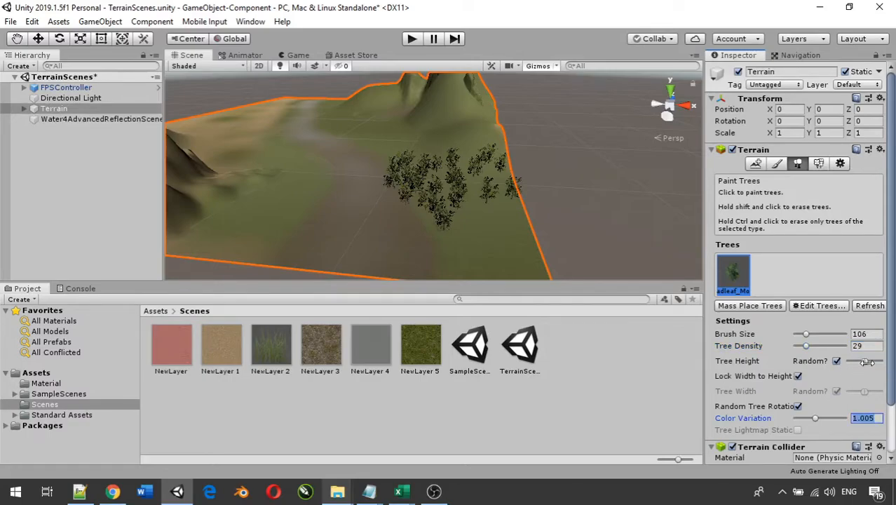
{"action": "mouse_move", "coordinate": [872, 362]}
{"action": "left_mouse_down"}
{"action": "mouse_move", "coordinate": [848, 363]}
{"action": "mouse_move", "coordinate": [888, 361]}
{"action": "left_mouse_up"}
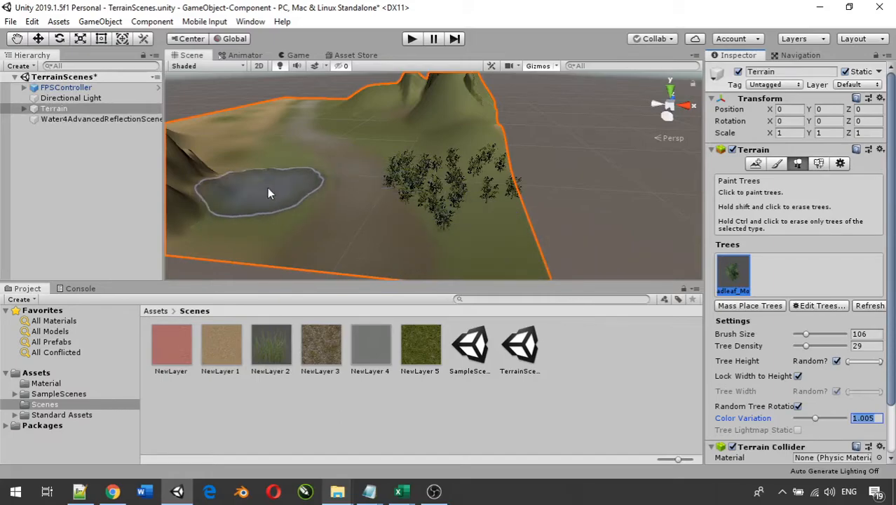
Paint a patch of randomly sized trees on the grass across the path from the first group and inspect the trees closely
{"action": "left_click", "coordinate": [268, 187]}
{"action": "scroll", "coordinate": [251, 195], "scroll_direction": "up", "scroll_amount": 3}
{"action": "scroll", "coordinate": [252, 195], "scroll_direction": "up", "scroll_amount": 5}
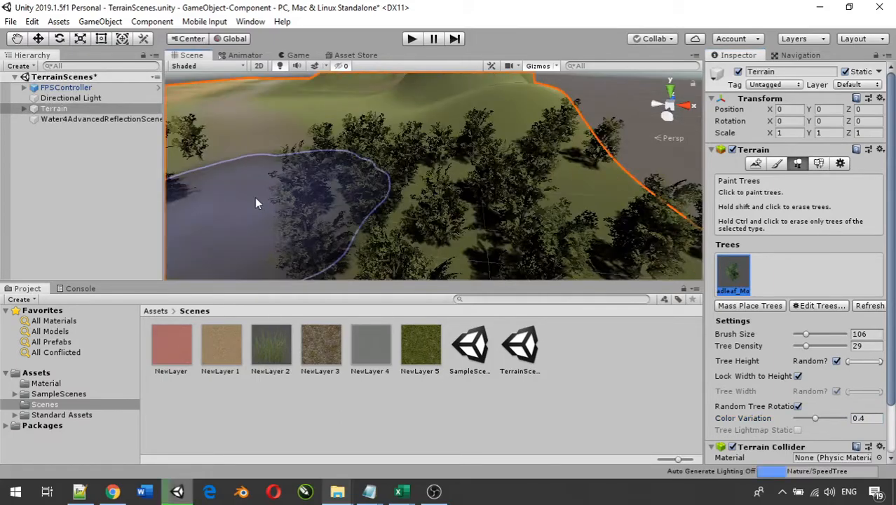
Add the Palm_Desktop prefab as a second tree type for the terrain
{"action": "scroll", "coordinate": [267, 190], "scroll_direction": "down", "scroll_amount": 5}
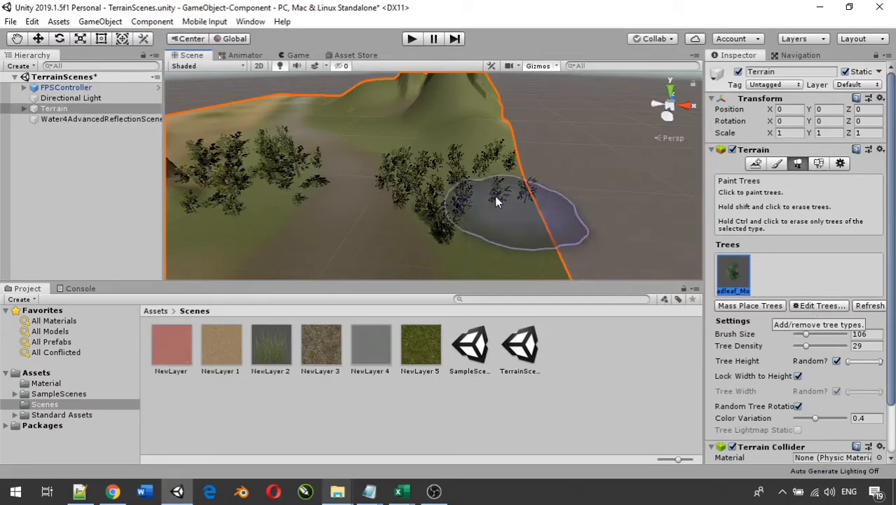
{"action": "scroll", "coordinate": [435, 167], "scroll_direction": "down", "scroll_amount": 10}
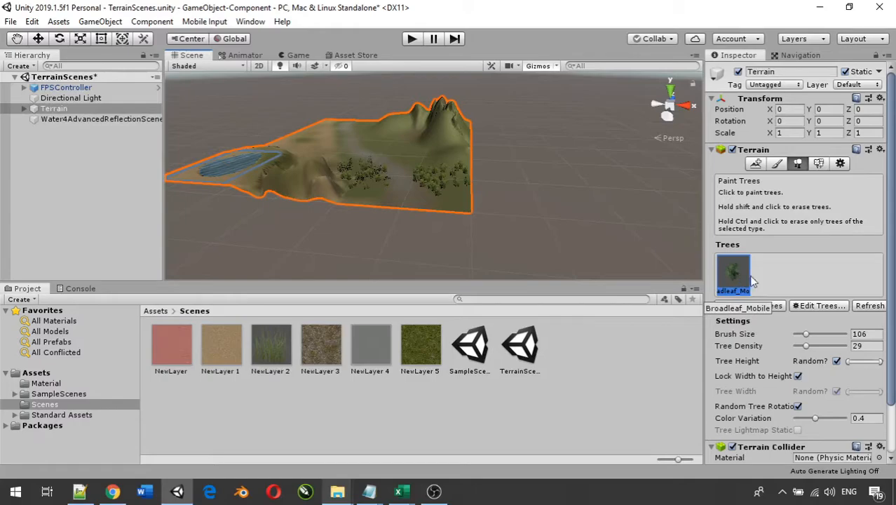
{"action": "left_click", "coordinate": [826, 307]}
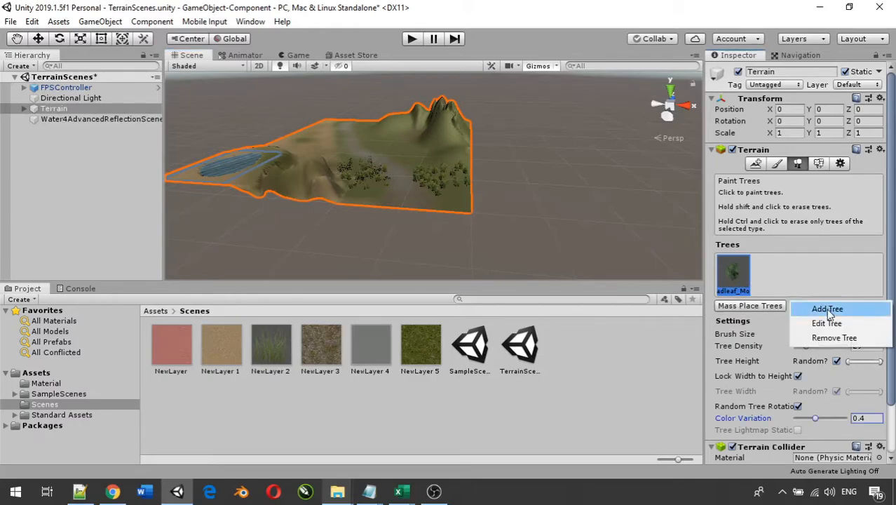
{"action": "left_click", "coordinate": [827, 309]}
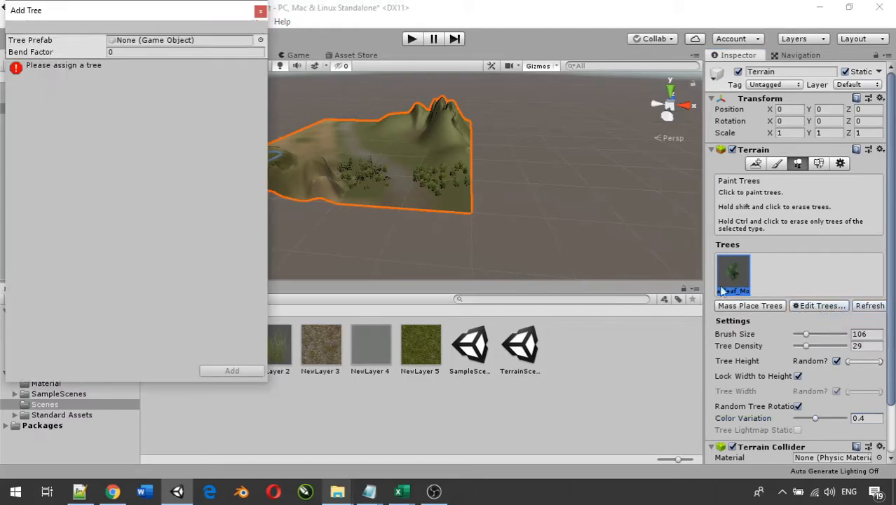
{"action": "left_click", "coordinate": [260, 39]}
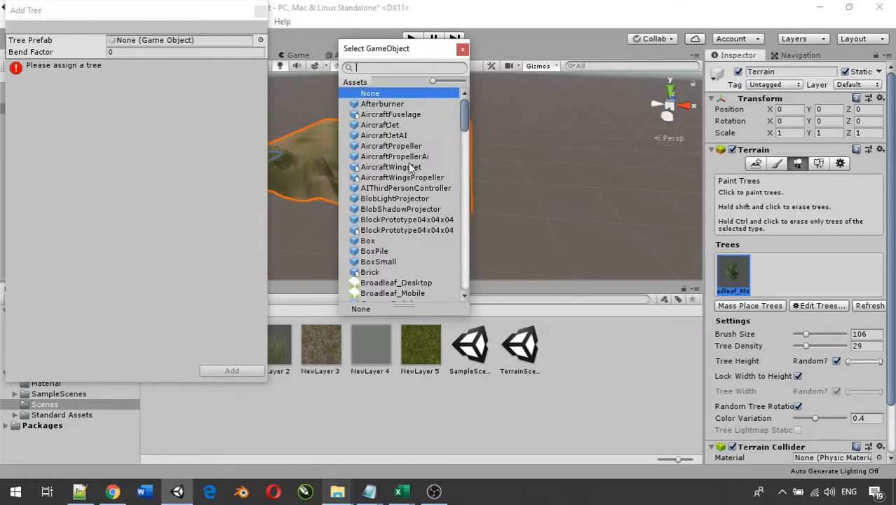
{"action": "scroll", "coordinate": [409, 164], "scroll_direction": "down", "scroll_amount": 5}
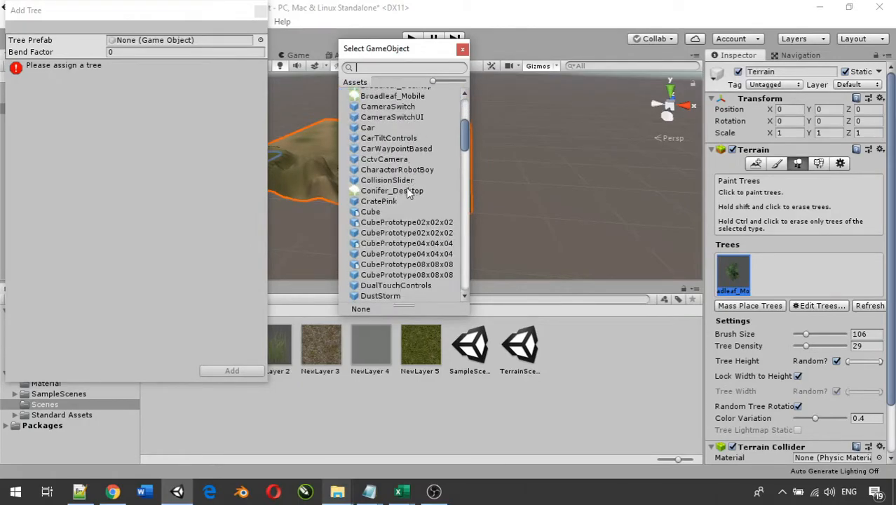
{"action": "scroll", "coordinate": [406, 185], "scroll_direction": "down", "scroll_amount": 3}
{"action": "scroll", "coordinate": [404, 199], "scroll_direction": "down", "scroll_amount": 15}
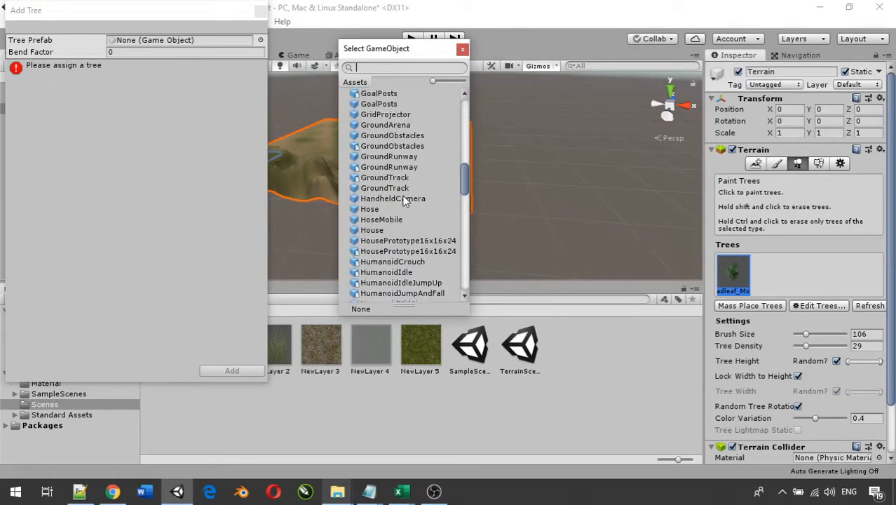
{"action": "scroll", "coordinate": [404, 200], "scroll_direction": "down", "scroll_amount": 10}
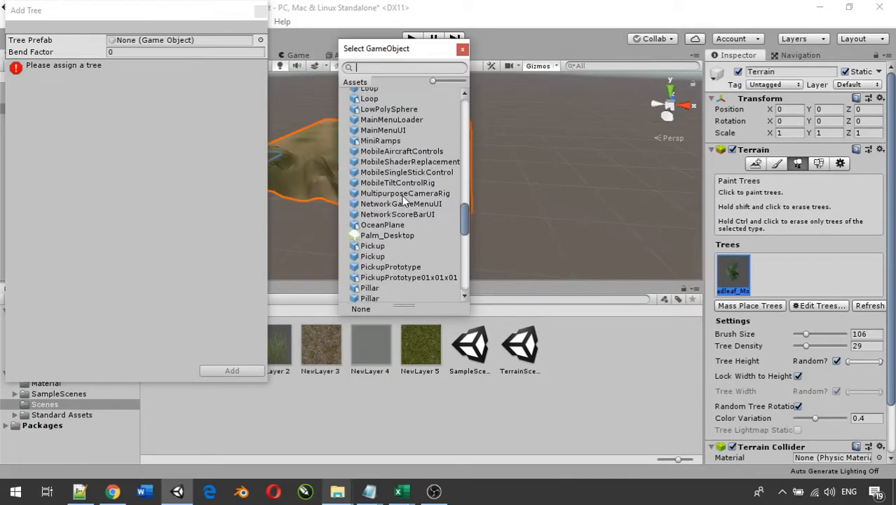
{"action": "scroll", "coordinate": [404, 200], "scroll_direction": "down", "scroll_amount": 2}
{"action": "left_click", "coordinate": [400, 196]}
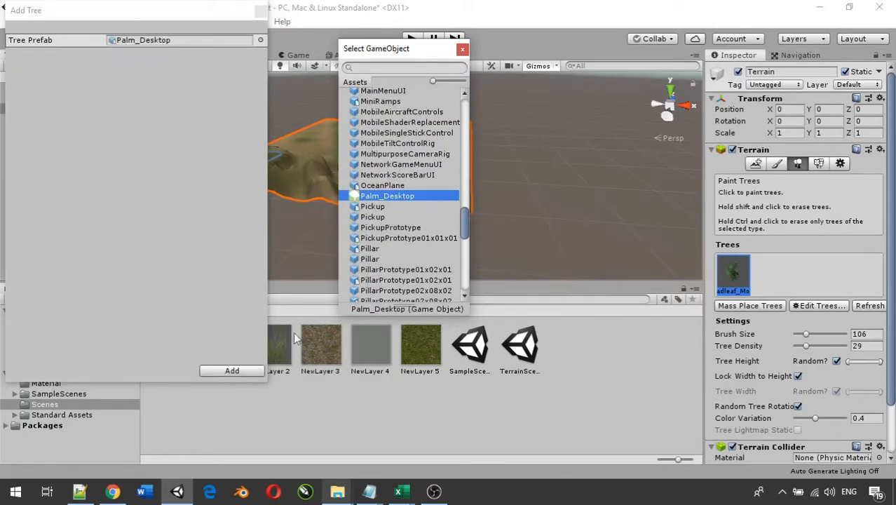
{"action": "left_click", "coordinate": [231, 370]}
{"action": "left_click", "coordinate": [231, 370]}
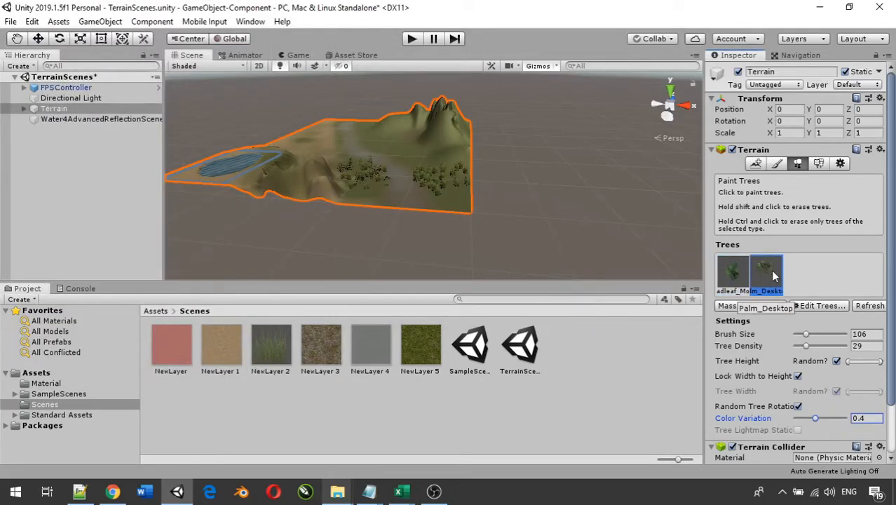
Select the Palm_Desktop tree and paint a patch of palms on the sandy ground just beyond the first broadleaf group
{"action": "left_click", "coordinate": [731, 277]}
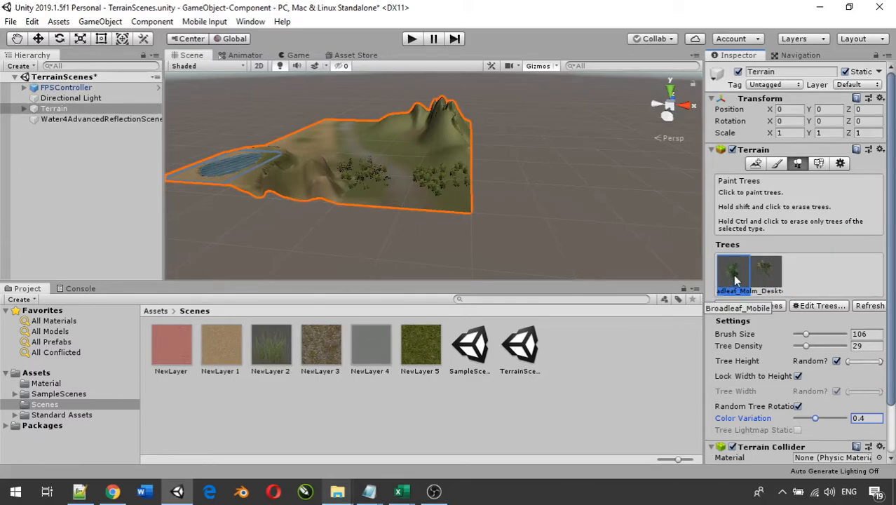
{"action": "scroll", "coordinate": [391, 155], "scroll_direction": "up", "scroll_amount": 6}
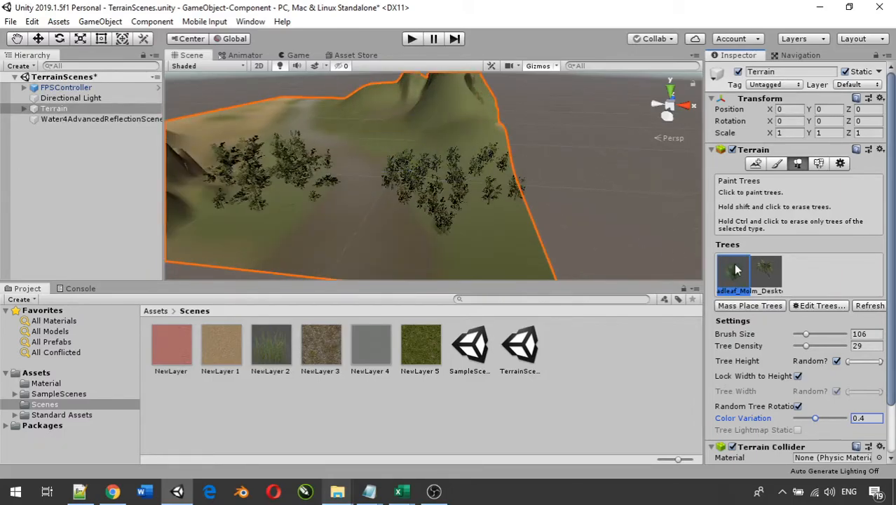
{"action": "left_click", "coordinate": [766, 273]}
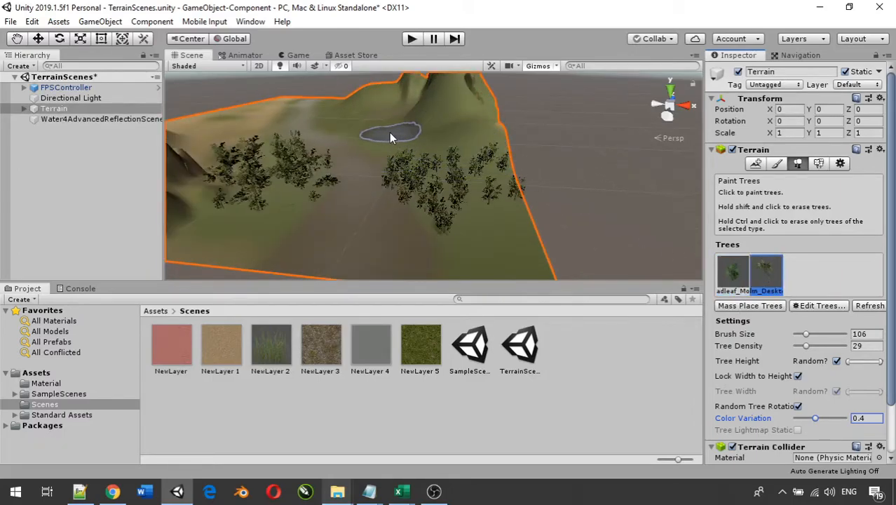
{"action": "scroll", "coordinate": [324, 162], "scroll_direction": "down", "scroll_amount": 5}
{"action": "scroll", "coordinate": [346, 201], "scroll_direction": "up", "scroll_amount": 8}
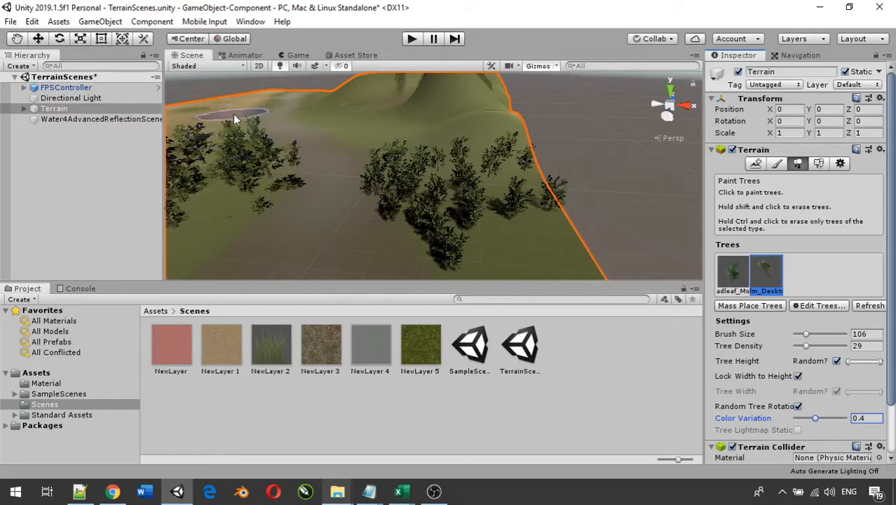
{"action": "mouse_move", "coordinate": [225, 119]}
{"action": "left_mouse_down"}
{"action": "mouse_move", "coordinate": [247, 132]}
{"action": "mouse_move", "coordinate": [244, 151]}
{"action": "mouse_move", "coordinate": [233, 120]}
{"action": "left_mouse_up"}
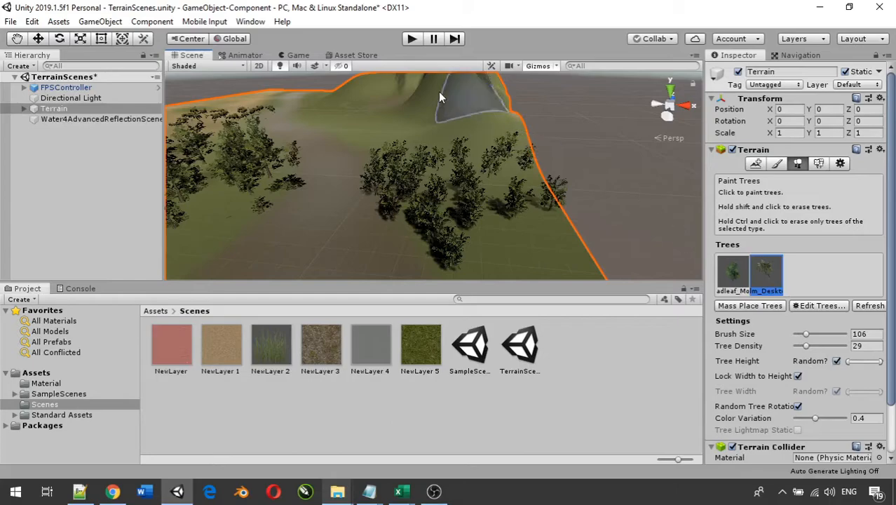
Run the scene and walk in first person through the broadleaf trees and along the path to examine them
{"action": "left_click", "coordinate": [413, 39]}
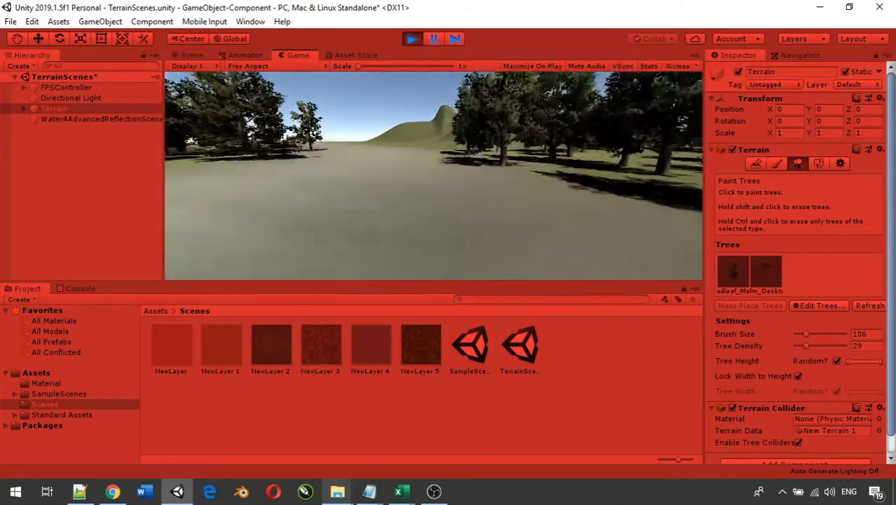
{"action": "key", "text": "w"}
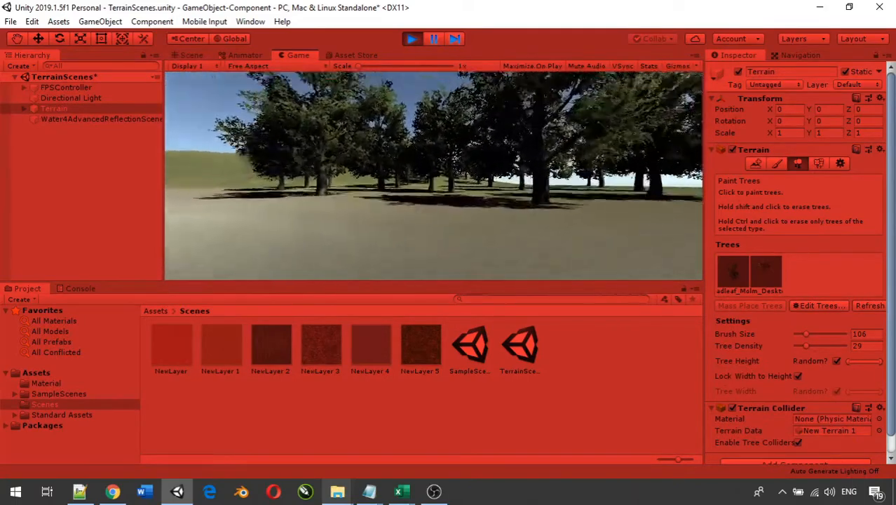
{"action": "key", "text": "w"}
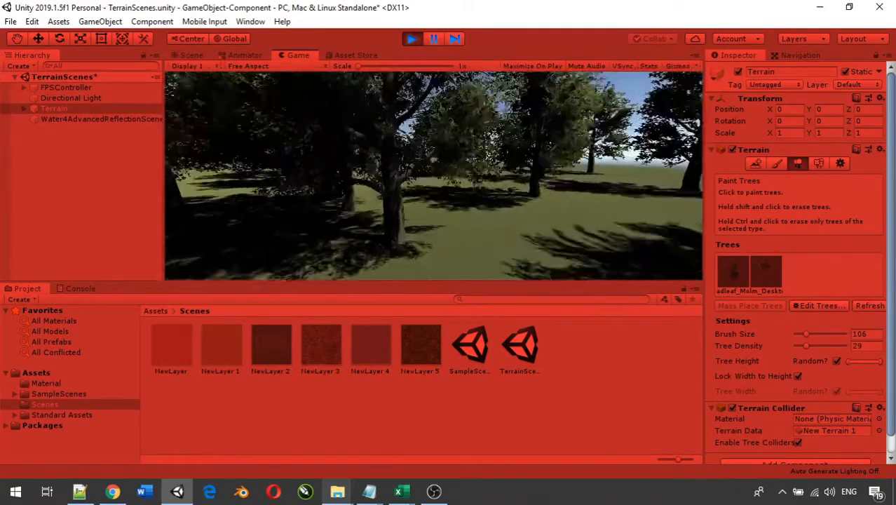
{"action": "key", "text": "w"}
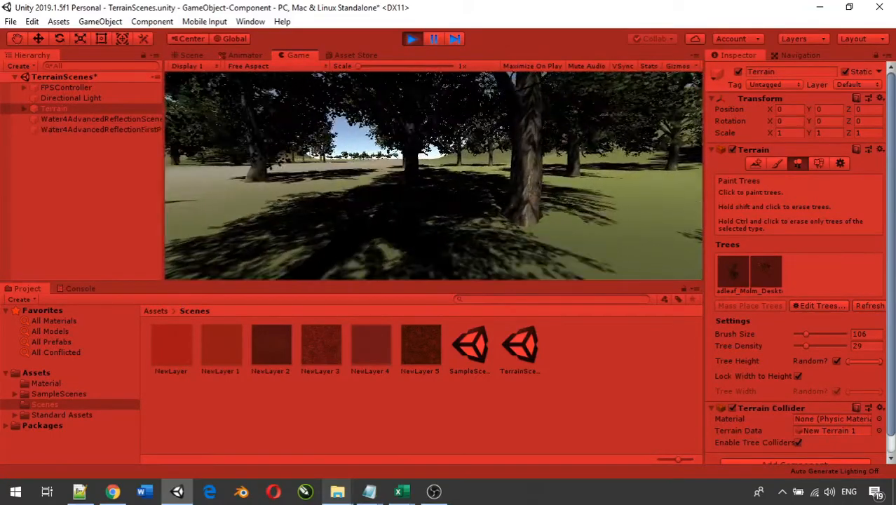
{"action": "key", "text": "w"}
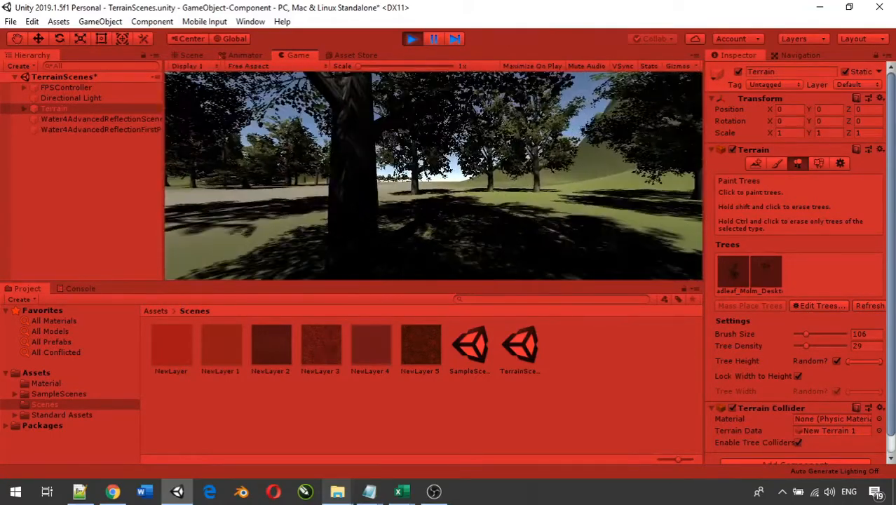
{"action": "key", "text": "w"}
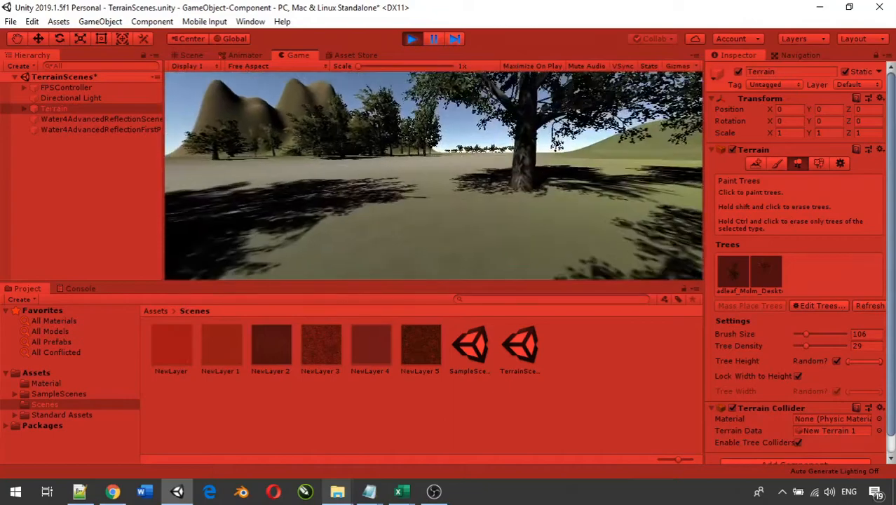
{"action": "key", "text": "w"}
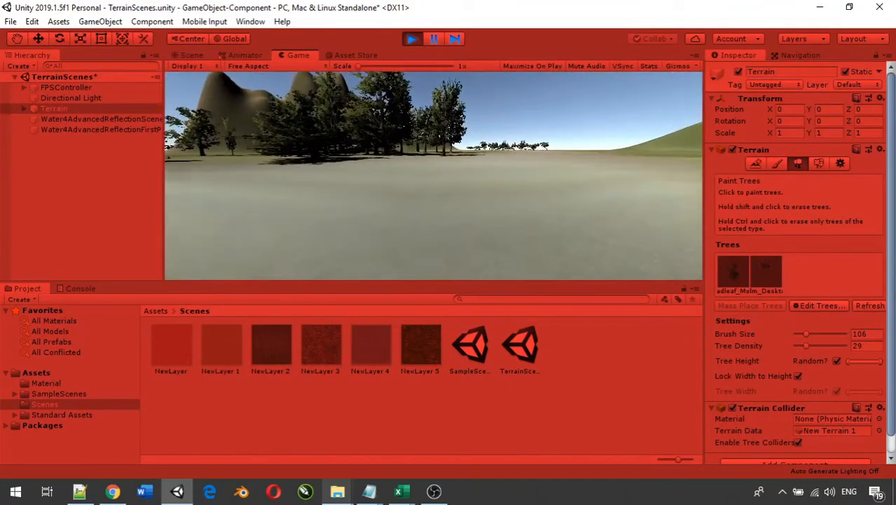
{"action": "key", "text": "w"}
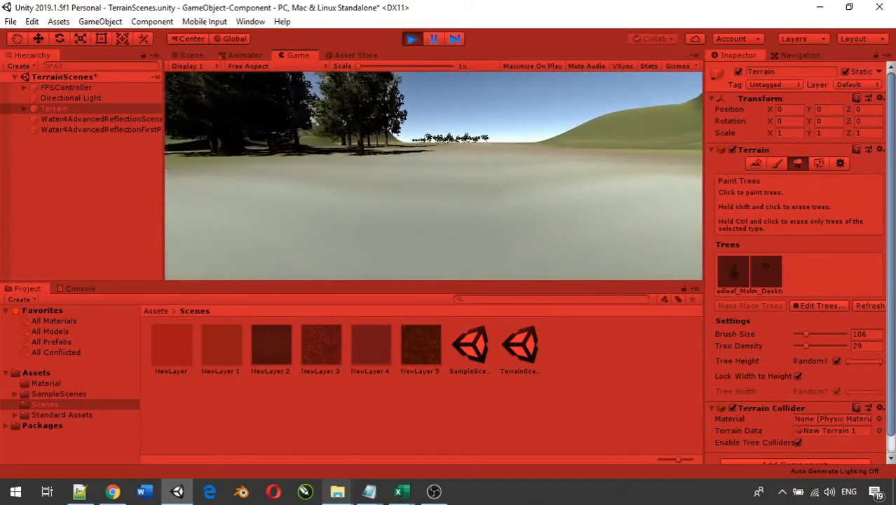
{"action": "key", "text": "w"}
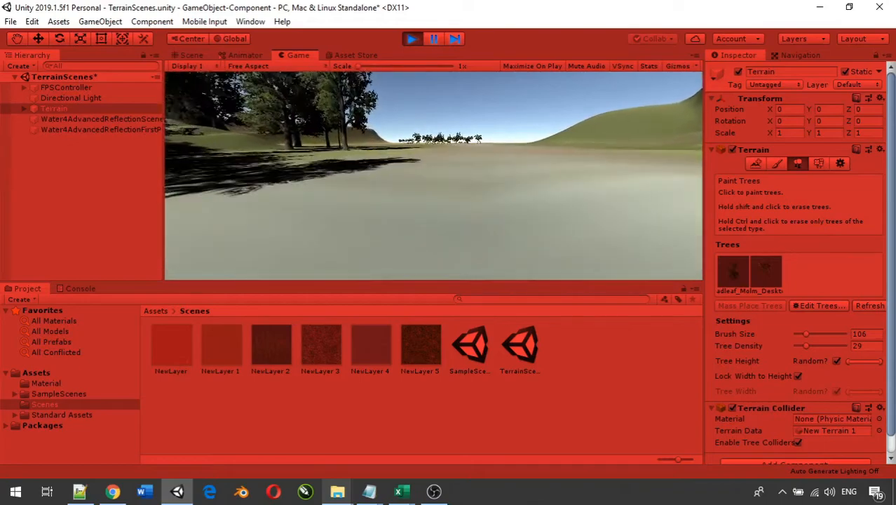
{"action": "key", "text": "w"}
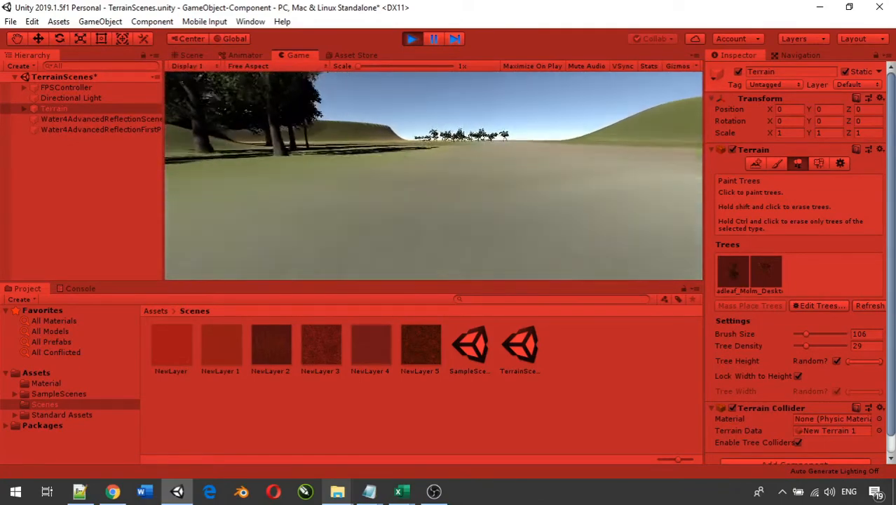
Walk on to the palm patch, examine the palms up close from several directions, and stop the play test
{"action": "key", "text": "w"}
{"action": "key", "text": "w"}
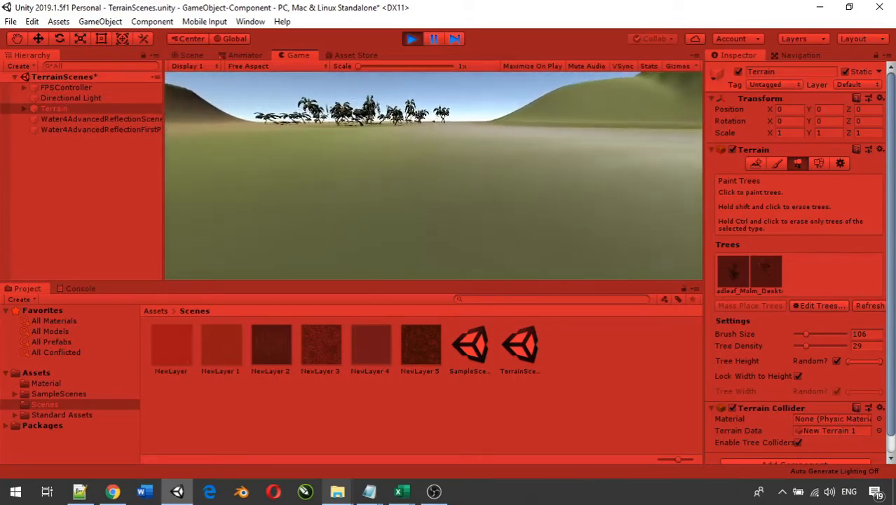
{"action": "key", "text": "w"}
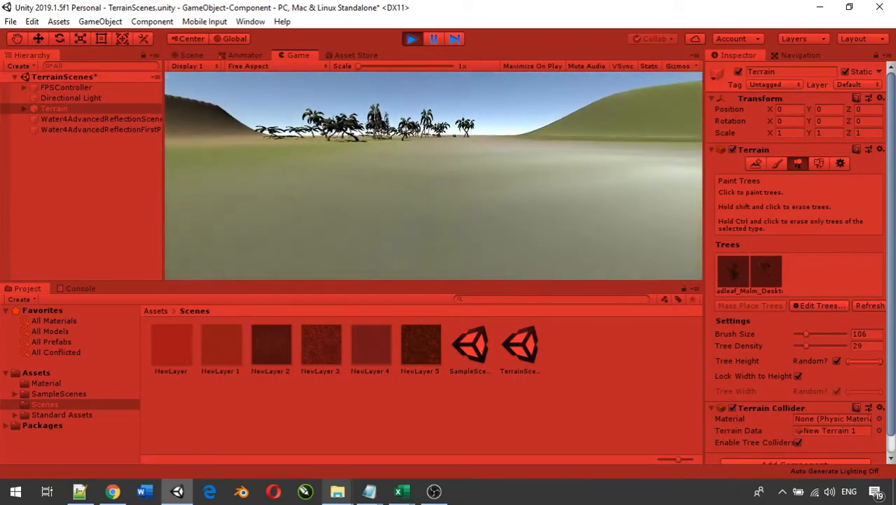
{"action": "key", "text": "w"}
{"action": "key", "text": "w"}
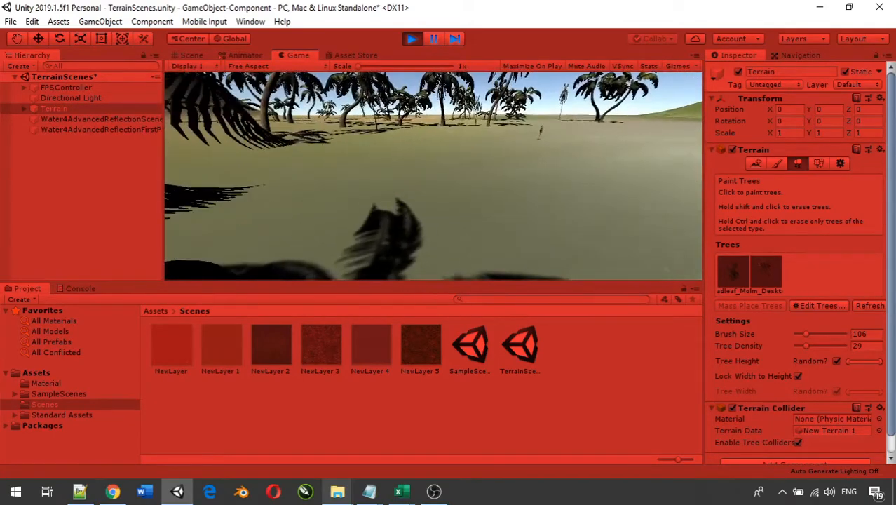
{"action": "key", "text": "w"}
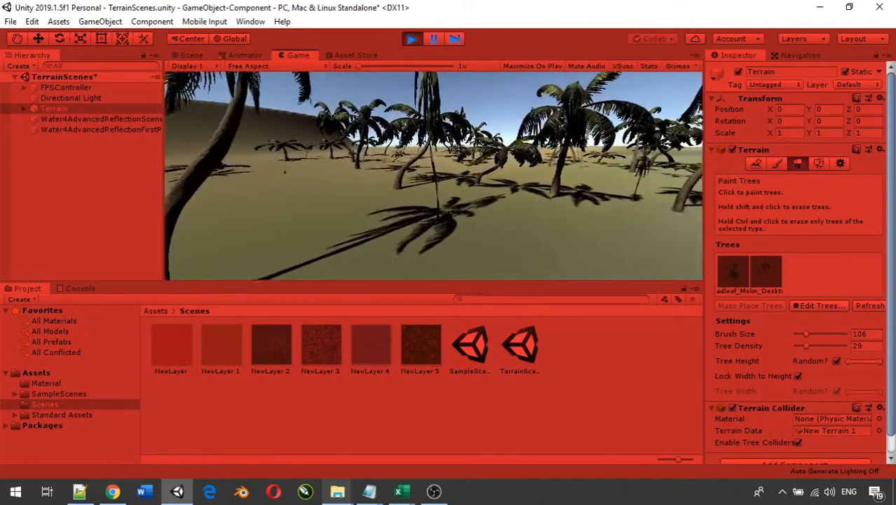
{"action": "key", "text": "w"}
{"action": "key", "text": "w"}
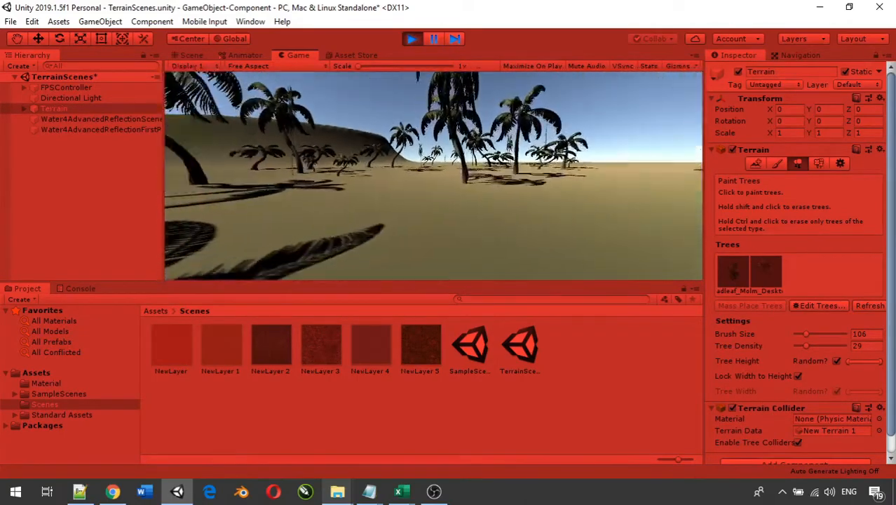
{"action": "key", "text": "w"}
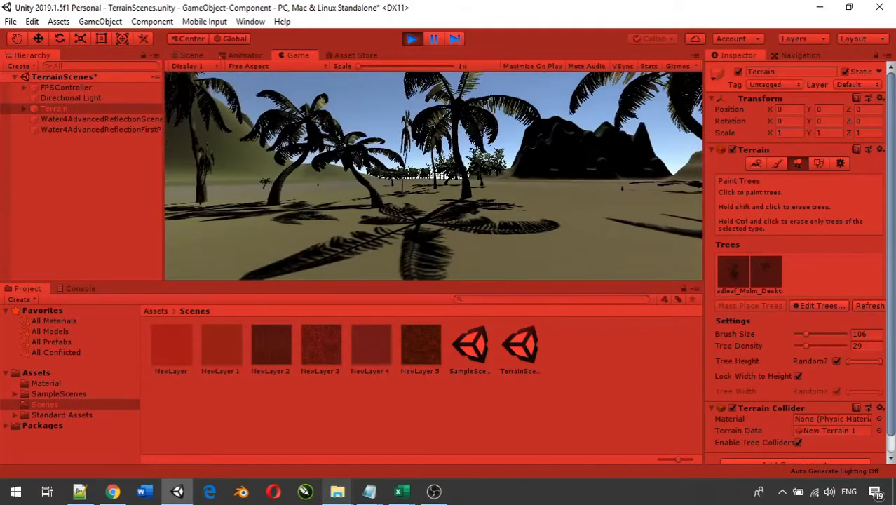
{"action": "key", "text": "w"}
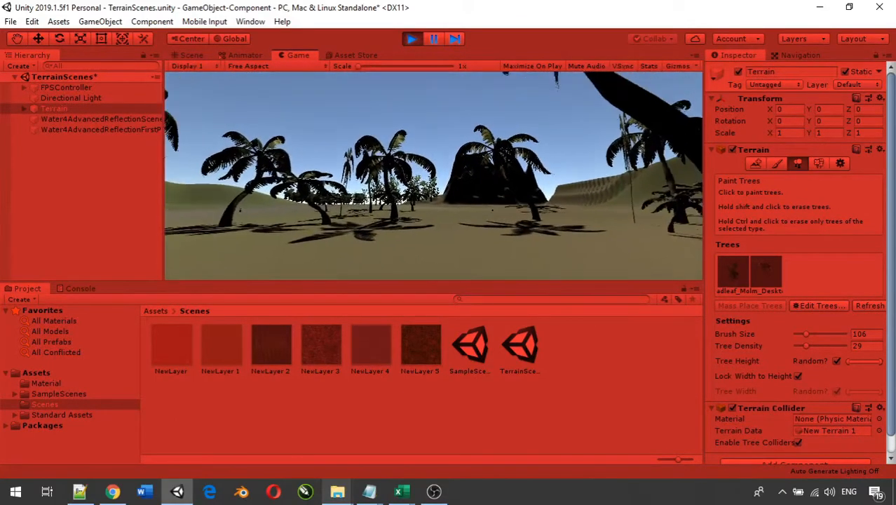
{"action": "key", "text": "w"}
{"action": "key", "text": "Escape"}
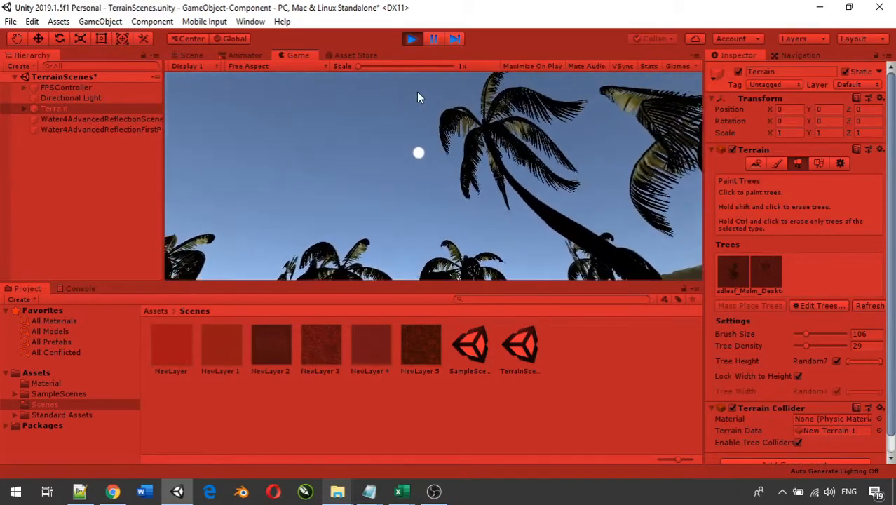
{"action": "left_click", "coordinate": [411, 39]}
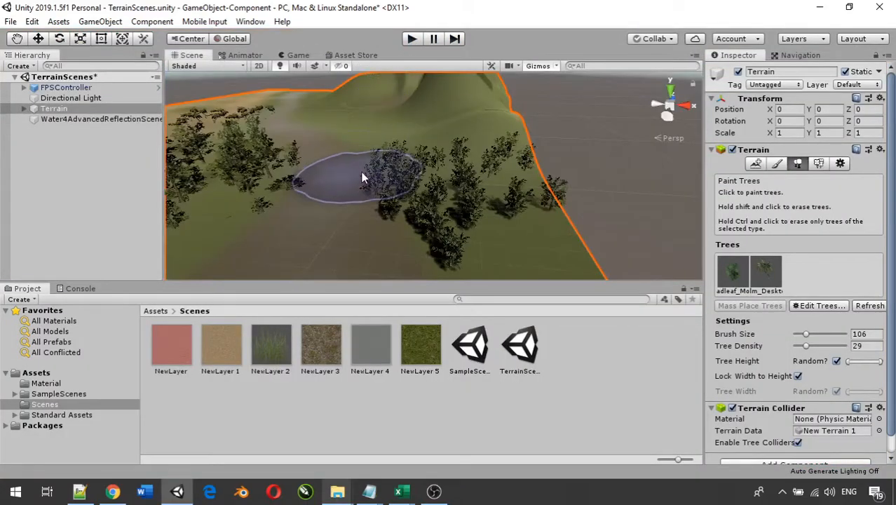
{"action": "scroll", "coordinate": [362, 171], "scroll_direction": "down", "scroll_amount": 3}
{"action": "scroll", "coordinate": [379, 158], "scroll_direction": "down", "scroll_amount": 1}
{"action": "scroll", "coordinate": [404, 127], "scroll_direction": "down", "scroll_amount": 1}
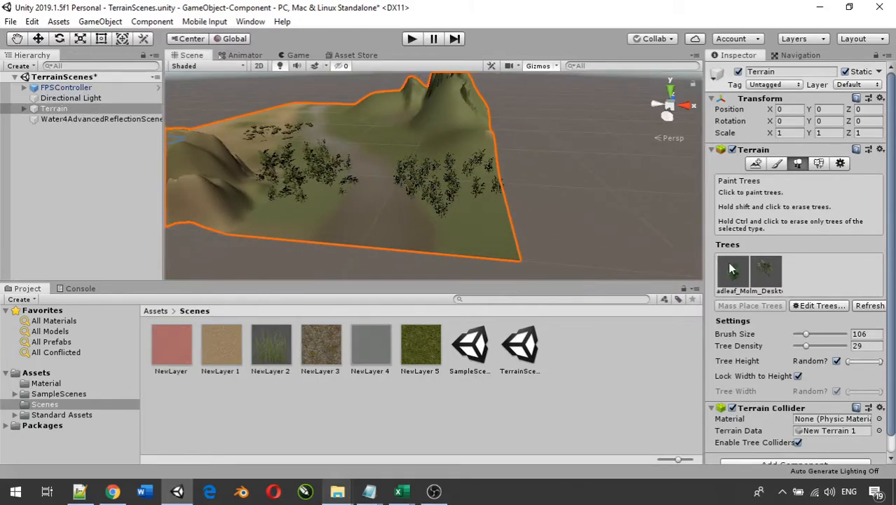
Replace the Broadleaf_Mobile prefab with Conifer_Desktop in the terrain's first tree type and apply the edit
{"action": "scroll", "coordinate": [325, 162], "scroll_direction": "up", "scroll_amount": 4}
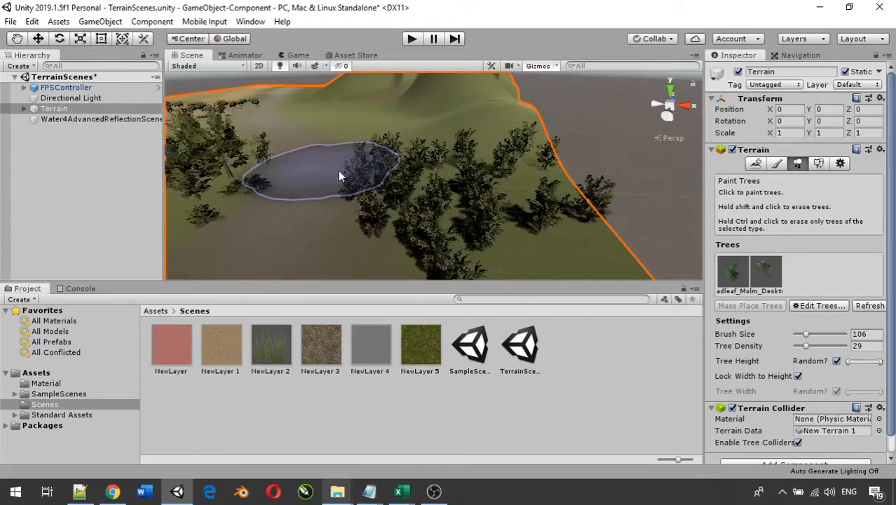
{"action": "left_click", "coordinate": [732, 272]}
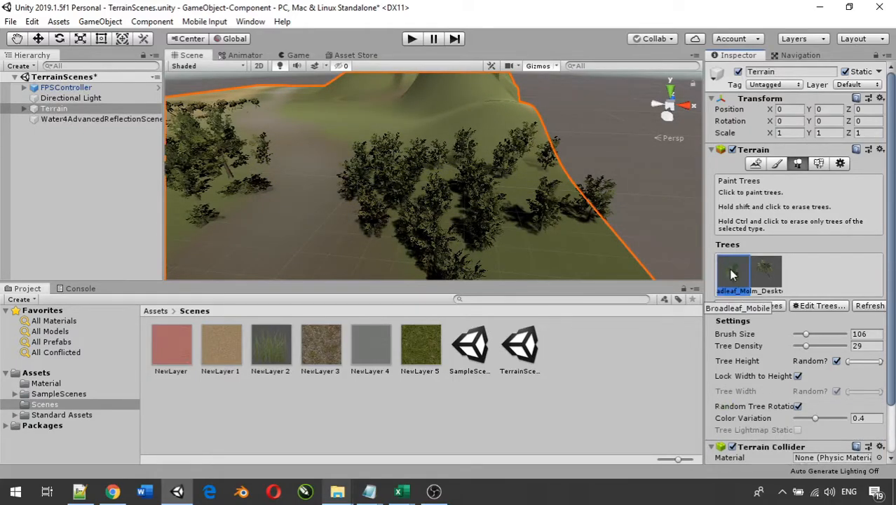
{"action": "scroll", "coordinate": [482, 191], "scroll_direction": "down", "scroll_amount": 2}
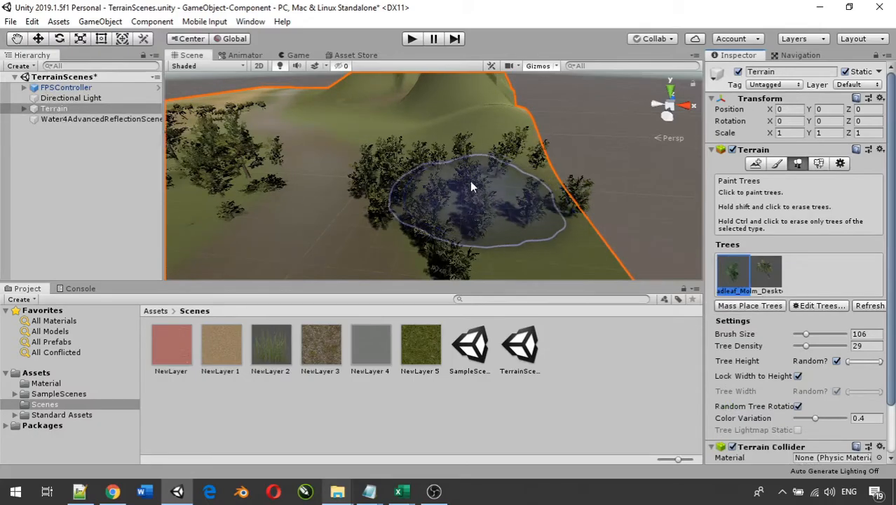
{"action": "scroll", "coordinate": [417, 185], "scroll_direction": "down", "scroll_amount": 2}
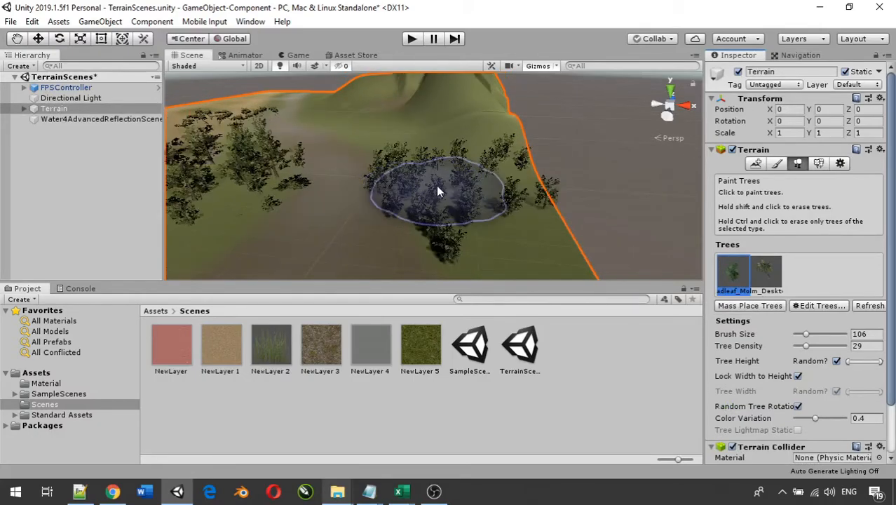
{"action": "scroll", "coordinate": [437, 185], "scroll_direction": "down", "scroll_amount": 3}
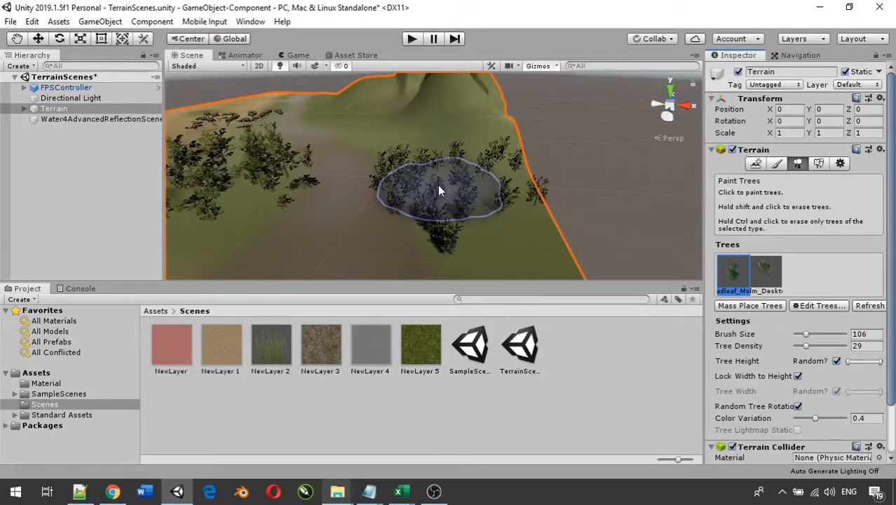
{"action": "left_click", "coordinate": [442, 185]}
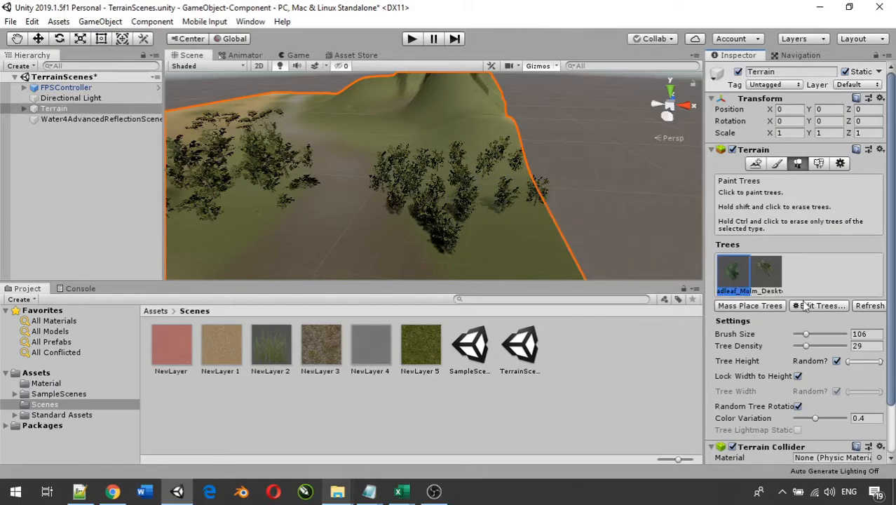
{"action": "left_click", "coordinate": [825, 307]}
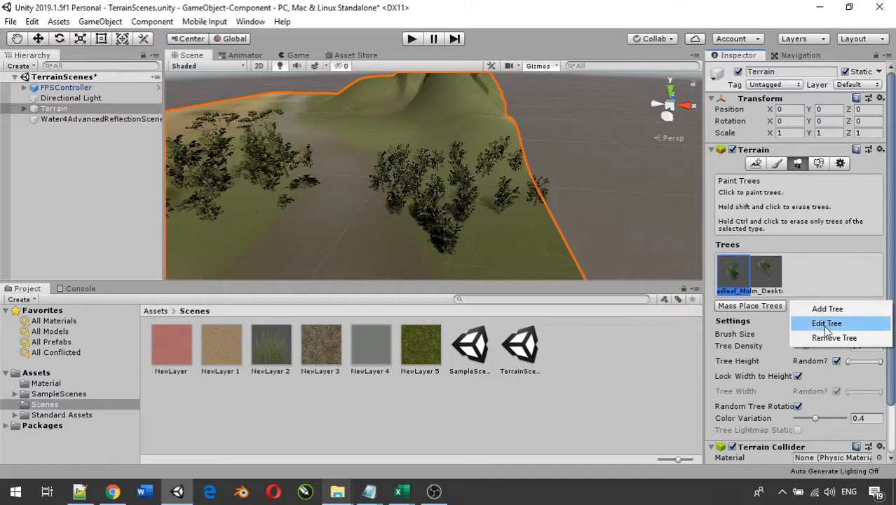
{"action": "left_click", "coordinate": [826, 324]}
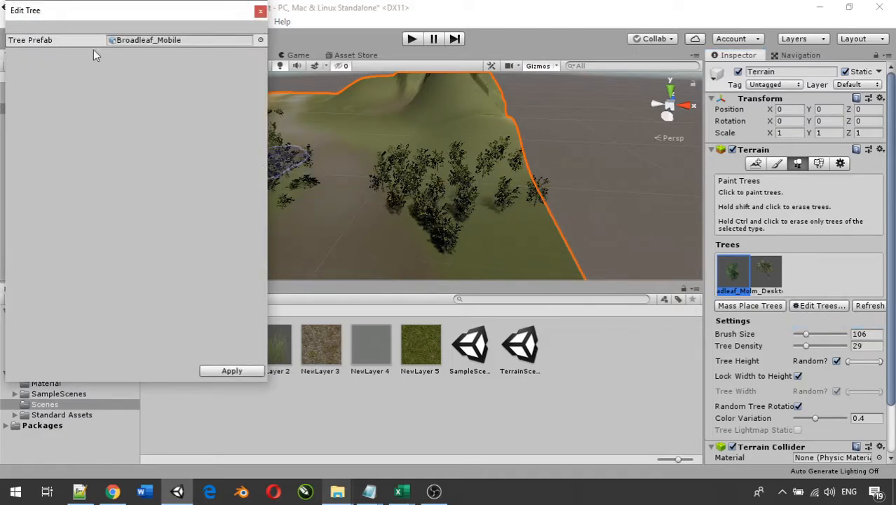
{"action": "left_click", "coordinate": [261, 40]}
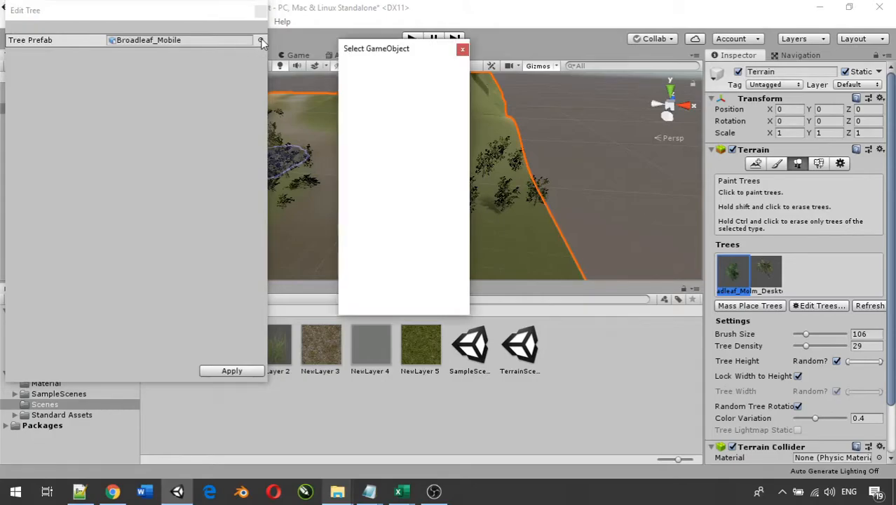
{"action": "scroll", "coordinate": [418, 218], "scroll_direction": "down", "scroll_amount": 1}
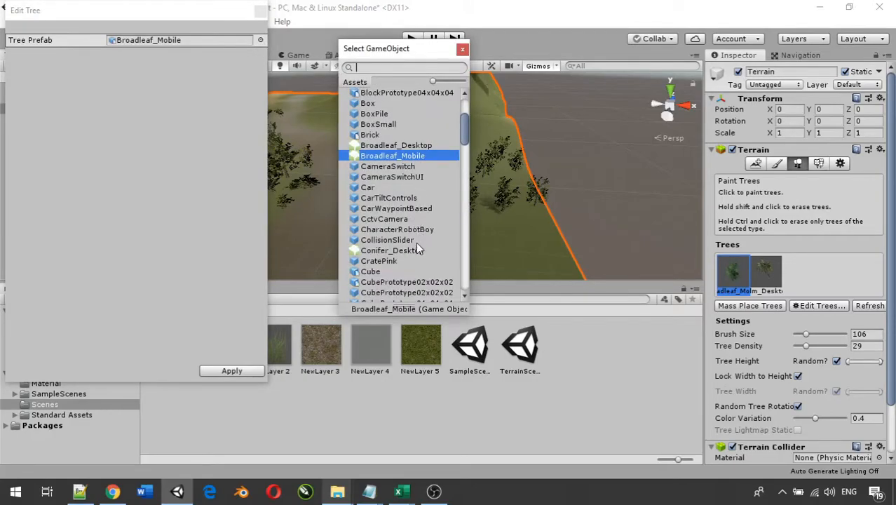
{"action": "left_click", "coordinate": [417, 251]}
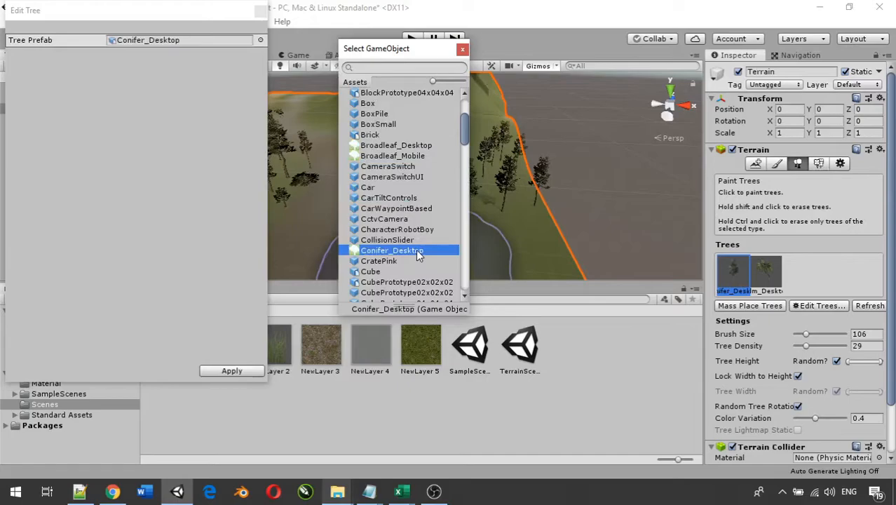
{"action": "left_click", "coordinate": [233, 371]}
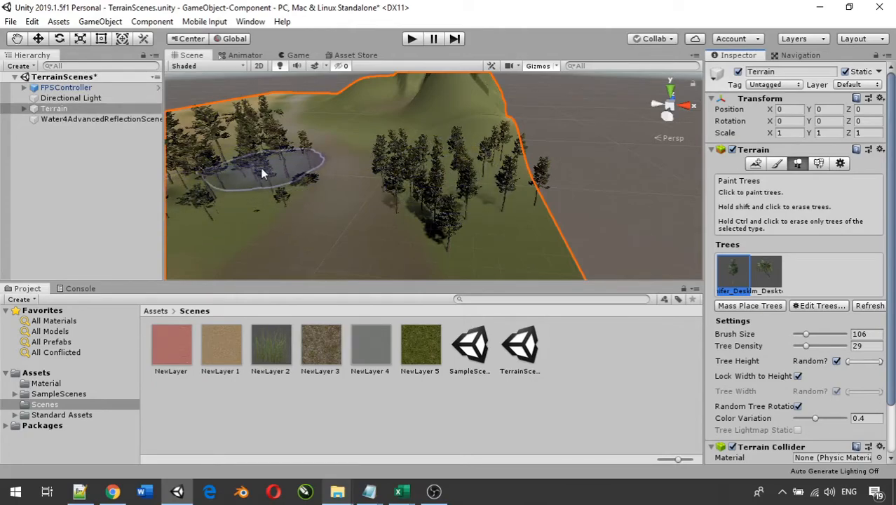
Run the scene, walk among the conifers to examine them up close, and stop the play test
{"action": "scroll", "coordinate": [258, 175], "scroll_direction": "down", "scroll_amount": 3}
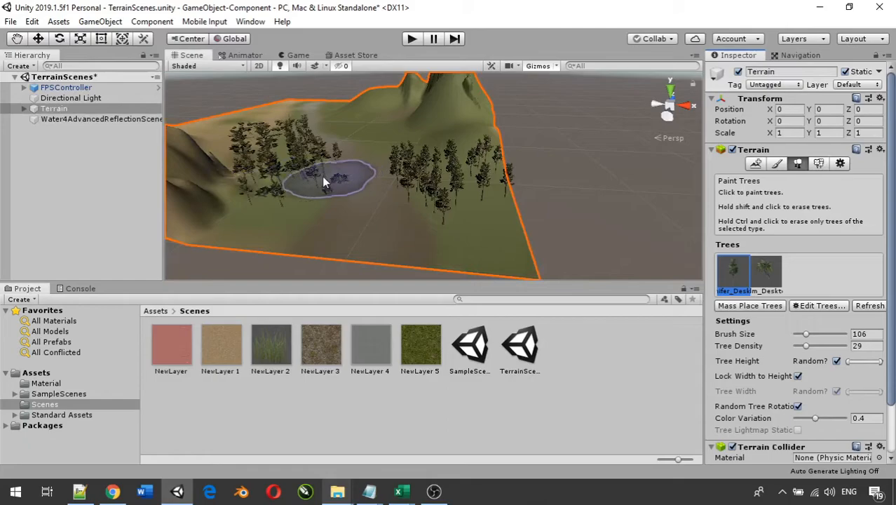
{"action": "scroll", "coordinate": [314, 174], "scroll_direction": "up", "scroll_amount": 3}
{"action": "left_click", "coordinate": [408, 40]}
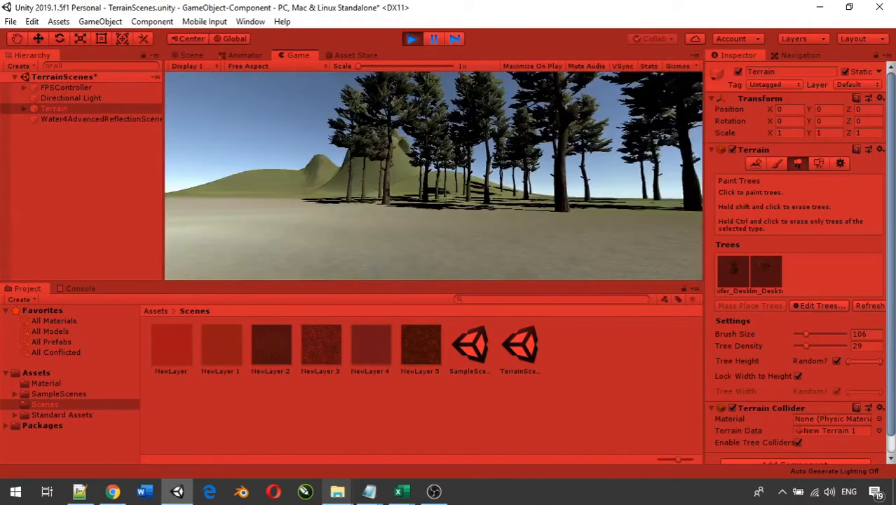
{"action": "key", "text": "w"}
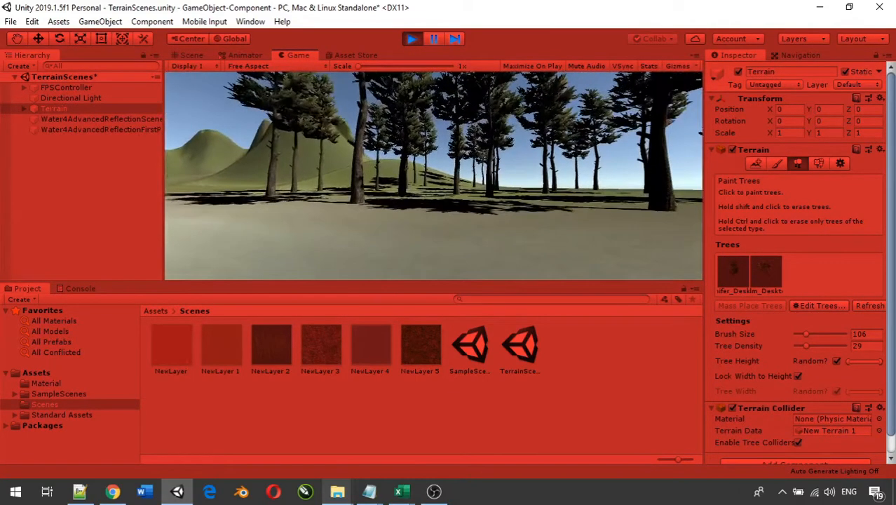
{"action": "key", "text": "w"}
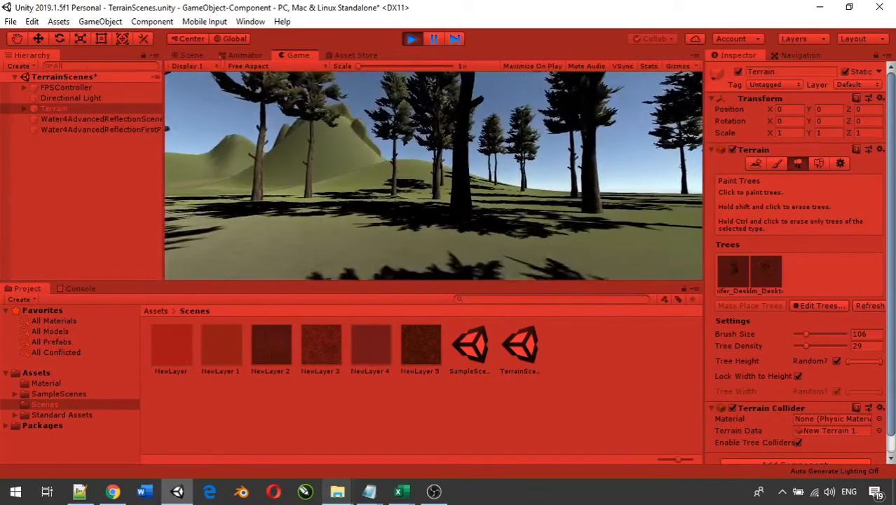
{"action": "key", "text": "w"}
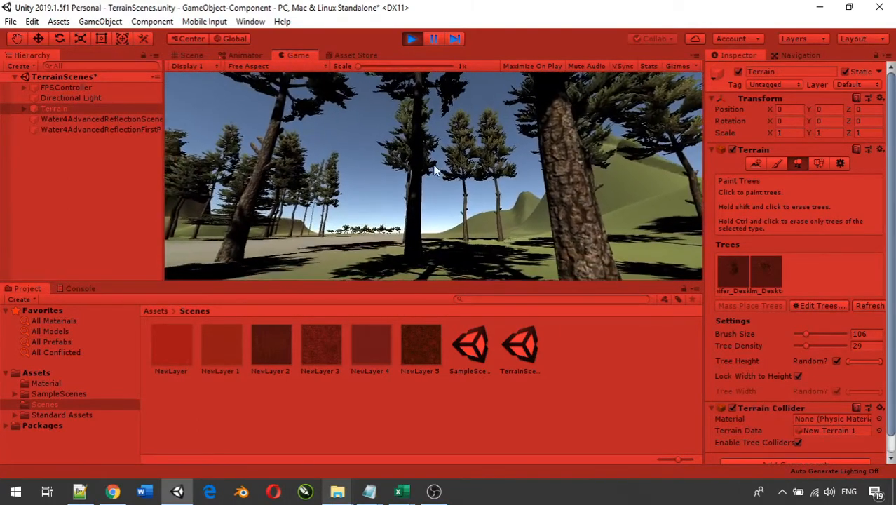
{"action": "left_click", "coordinate": [410, 40]}
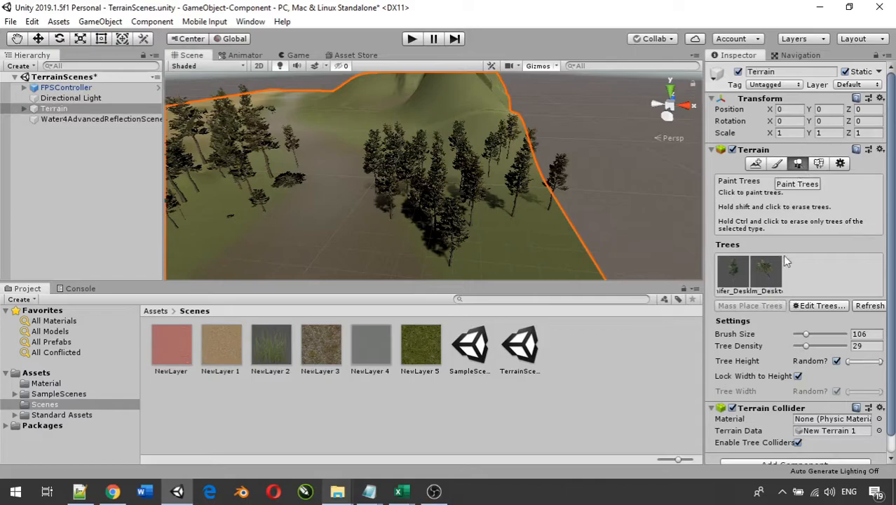
{"action": "left_click", "coordinate": [735, 278]}
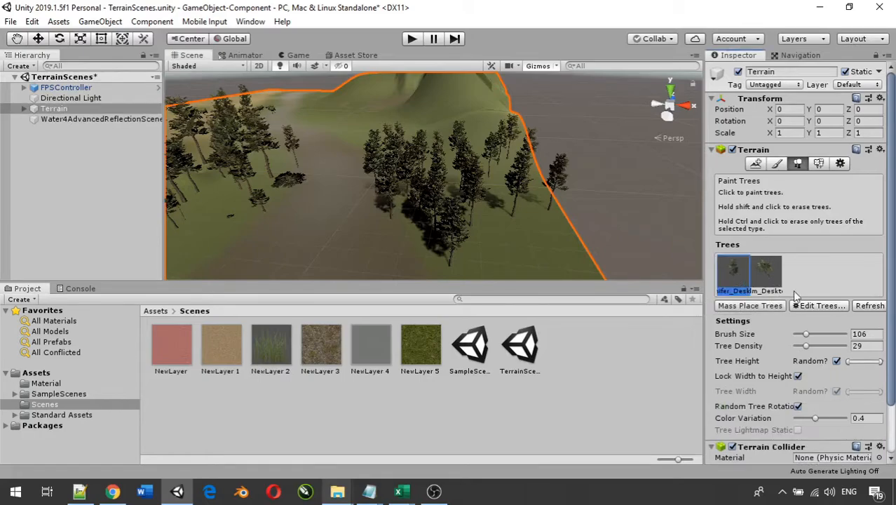
{"action": "left_click", "coordinate": [819, 306]}
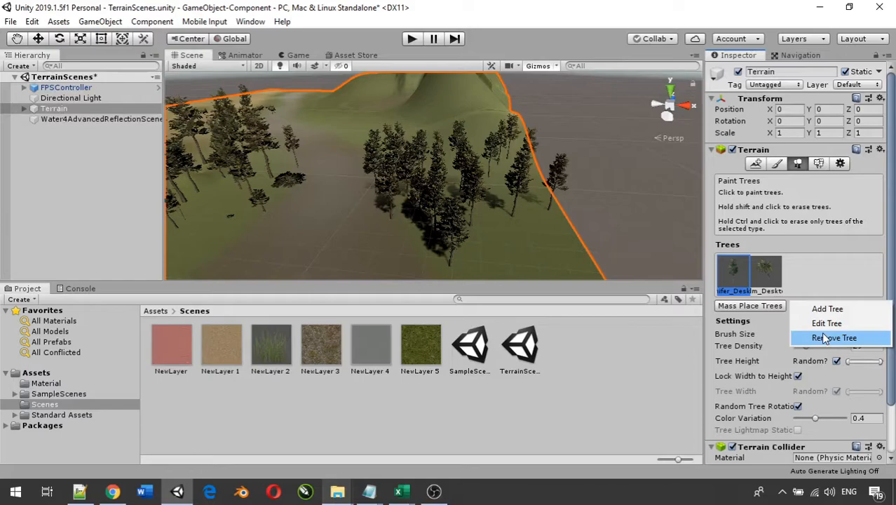
{"action": "left_click", "coordinate": [738, 278]}
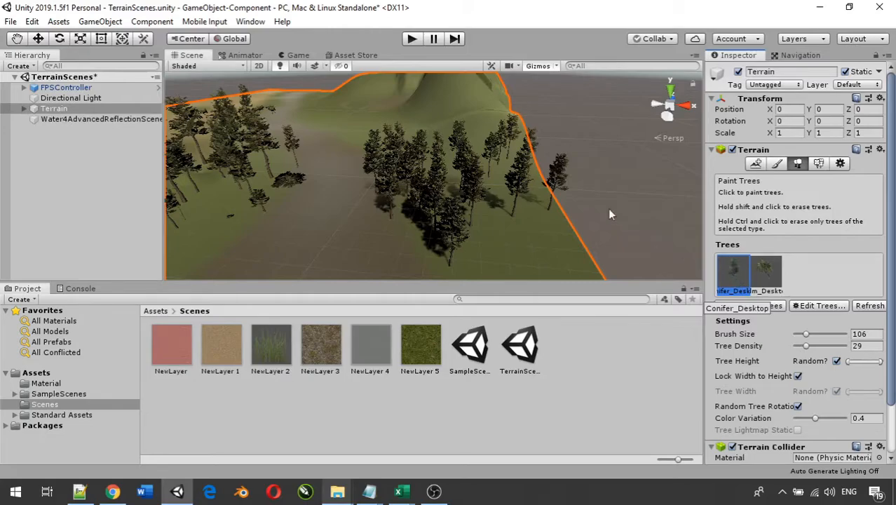
{"action": "scroll", "coordinate": [452, 183], "scroll_direction": "down", "scroll_amount": 3}
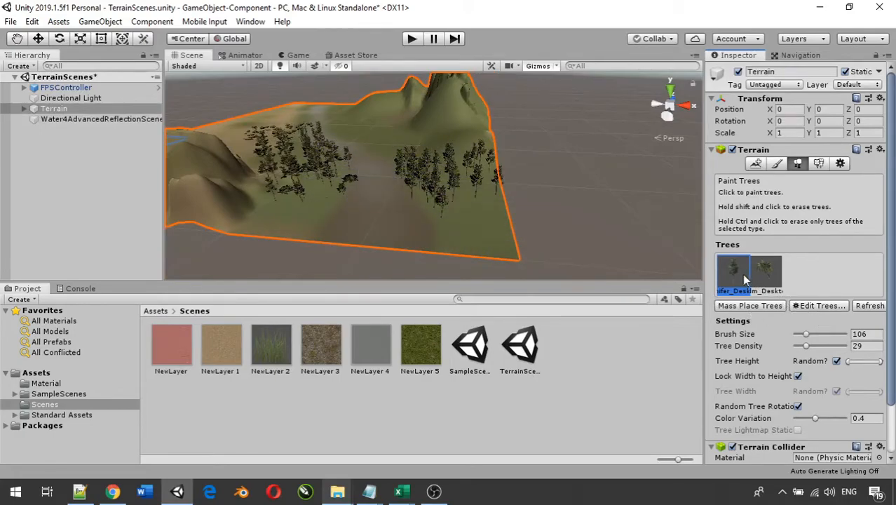
{"action": "left_click", "coordinate": [816, 309]}
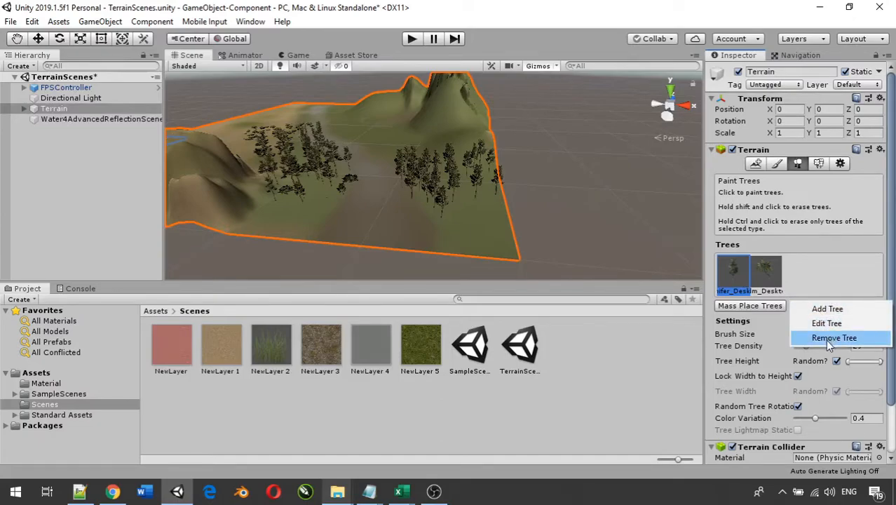
{"action": "left_click", "coordinate": [825, 340]}
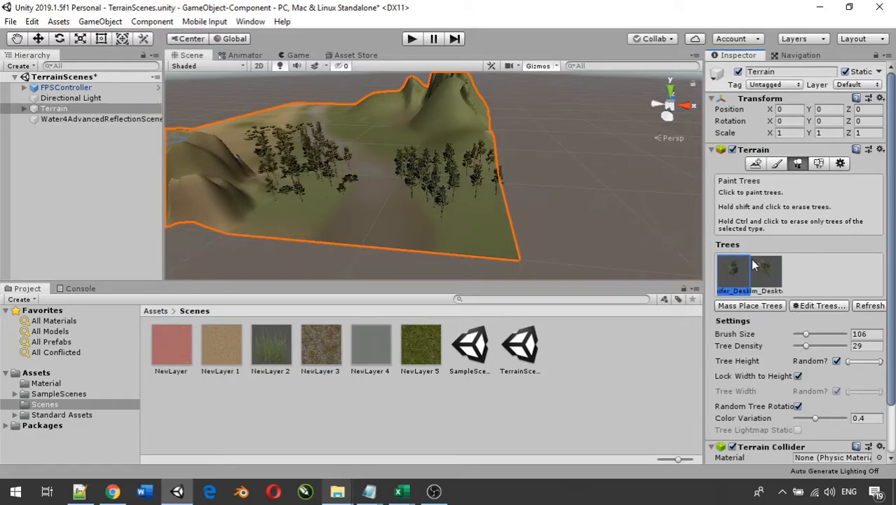
Change the first tree type's prefab back to Broadleaf_Mobile and close the tree editor
{"action": "left_click", "coordinate": [824, 313]}
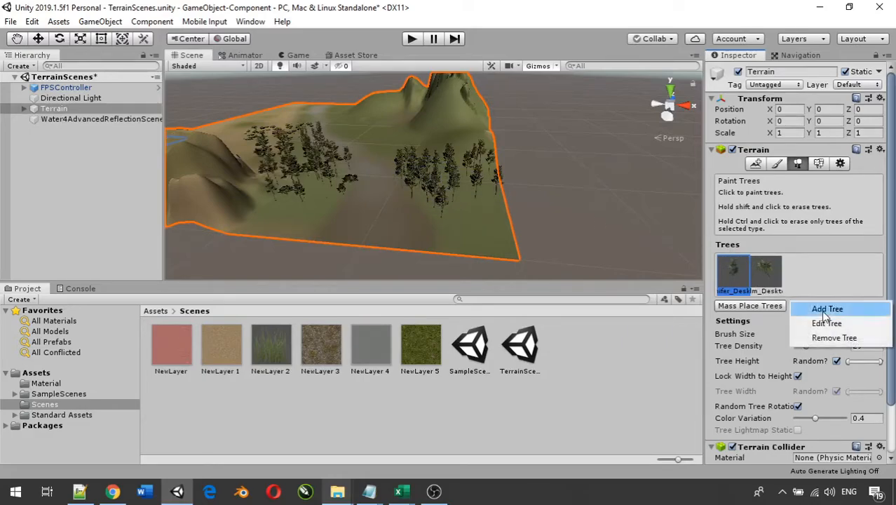
{"action": "left_click", "coordinate": [828, 323]}
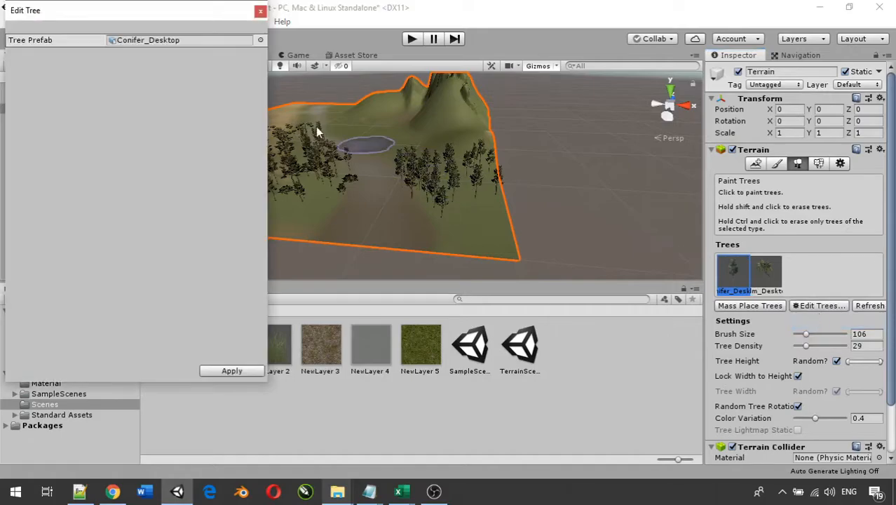
{"action": "left_click", "coordinate": [260, 40]}
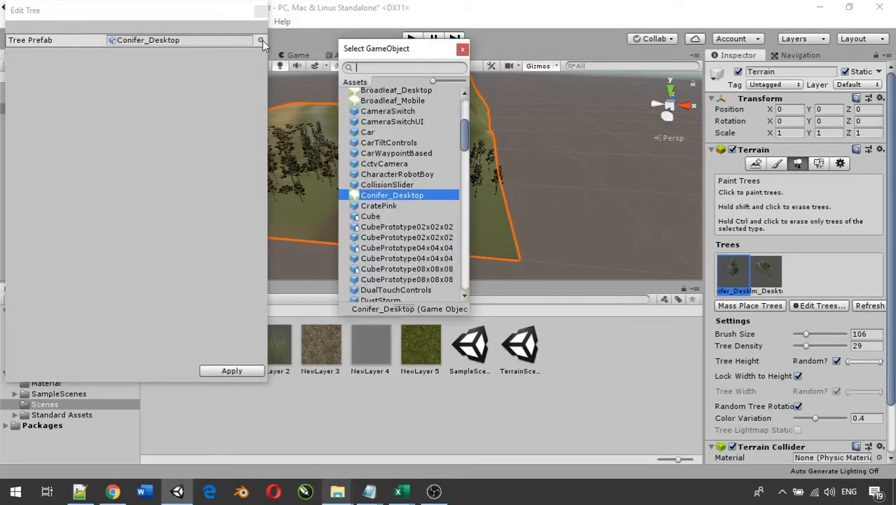
{"action": "double_click", "coordinate": [418, 102]}
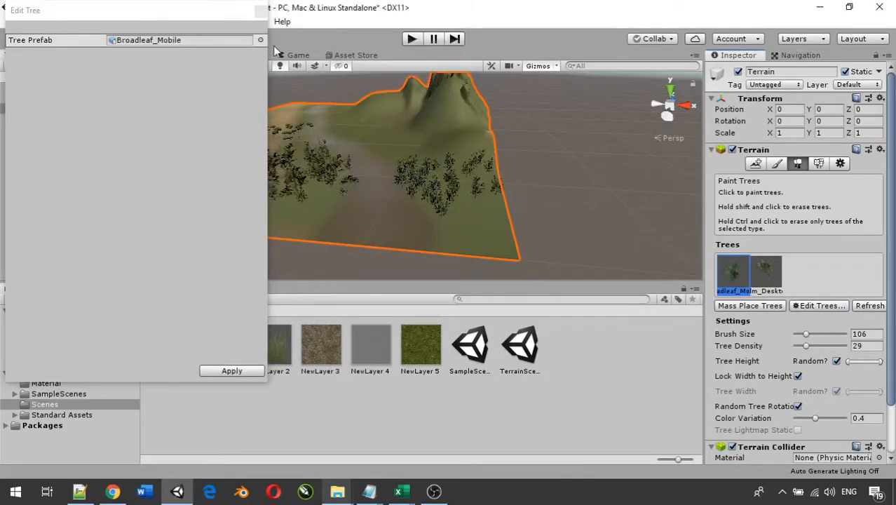
{"action": "left_click", "coordinate": [260, 12]}
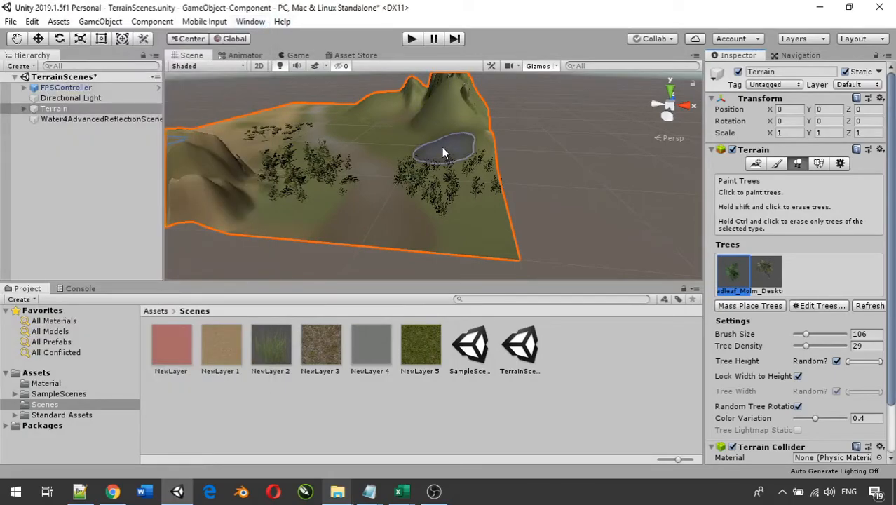
Mass-place 500 trees across the terrain, keeping the existing trees
{"action": "scroll", "coordinate": [295, 162], "scroll_direction": "up", "scroll_amount": 3}
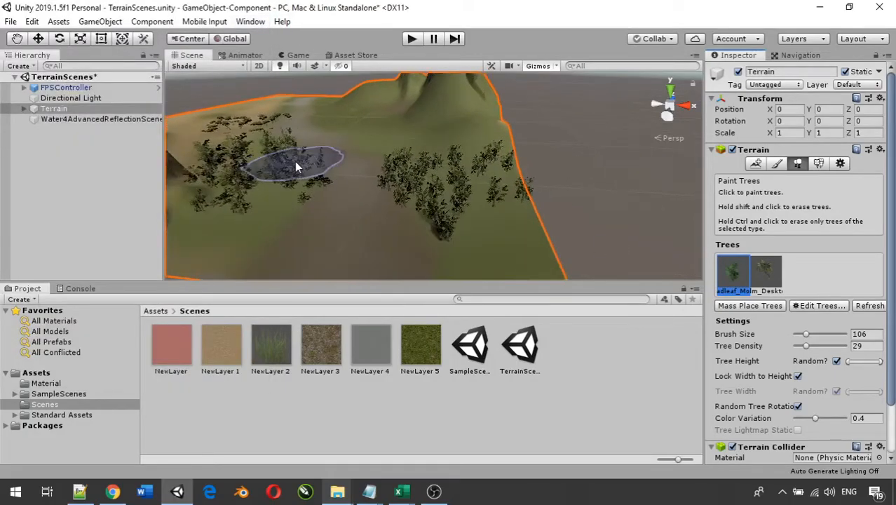
{"action": "scroll", "coordinate": [346, 168], "scroll_direction": "up", "scroll_amount": 5}
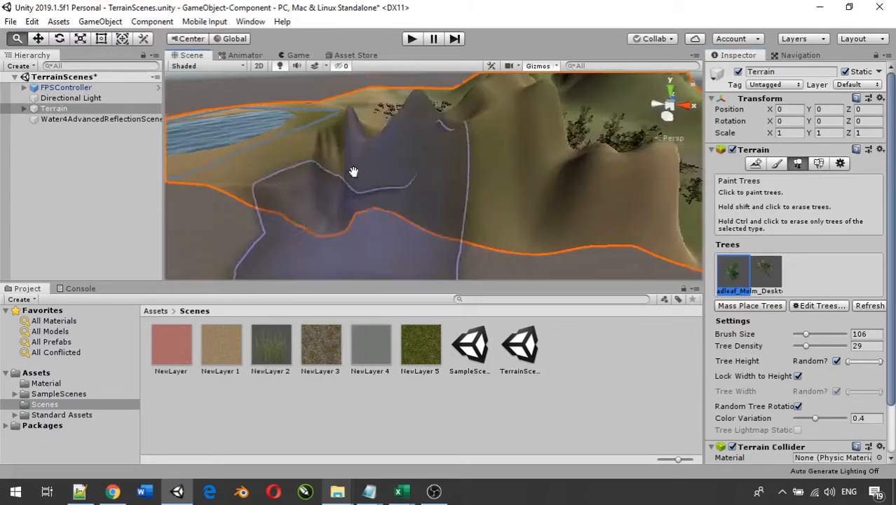
{"action": "scroll", "coordinate": [342, 167], "scroll_direction": "down", "scroll_amount": 8}
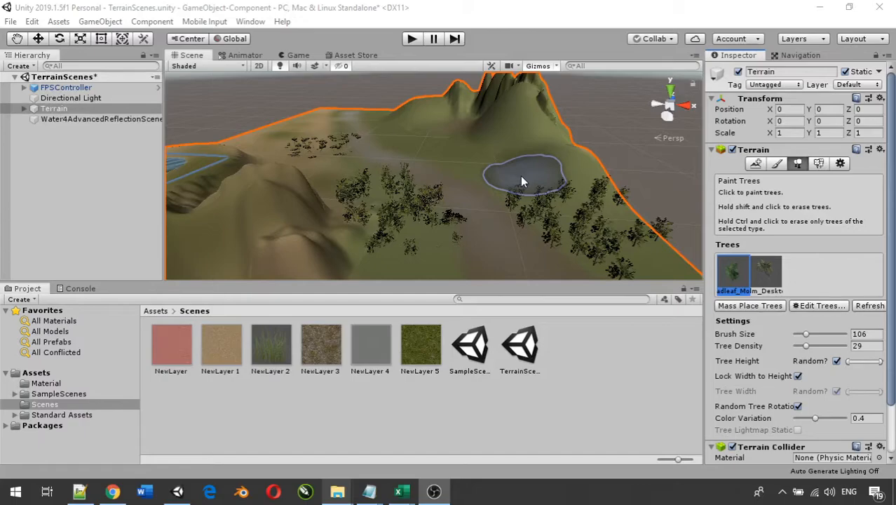
{"action": "left_click", "coordinate": [768, 276]}
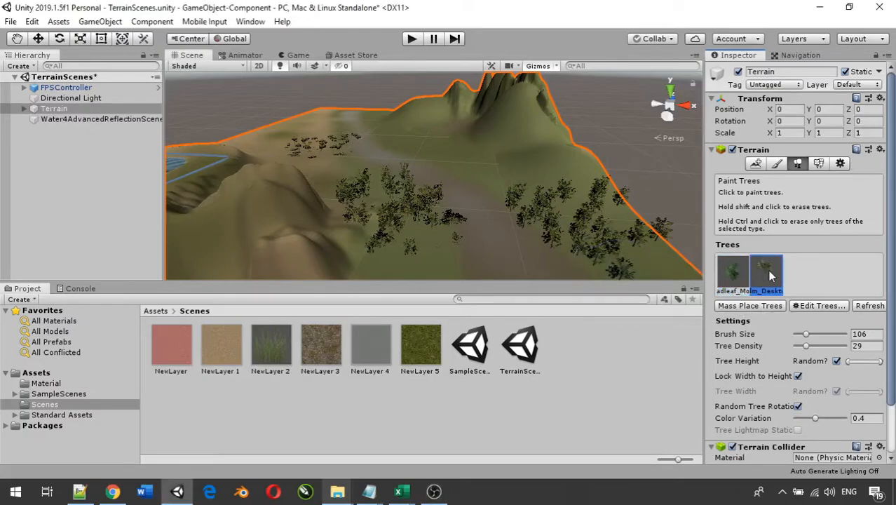
{"action": "left_click", "coordinate": [731, 275]}
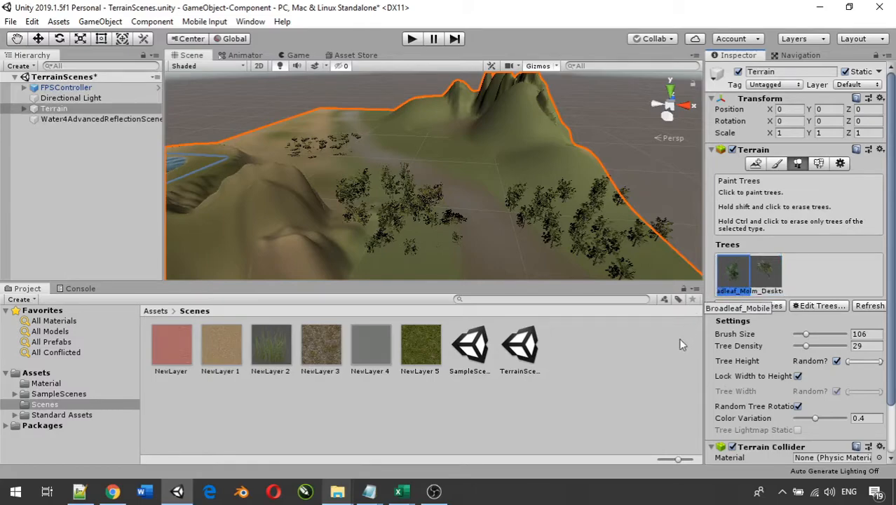
{"action": "left_click", "coordinate": [769, 310]}
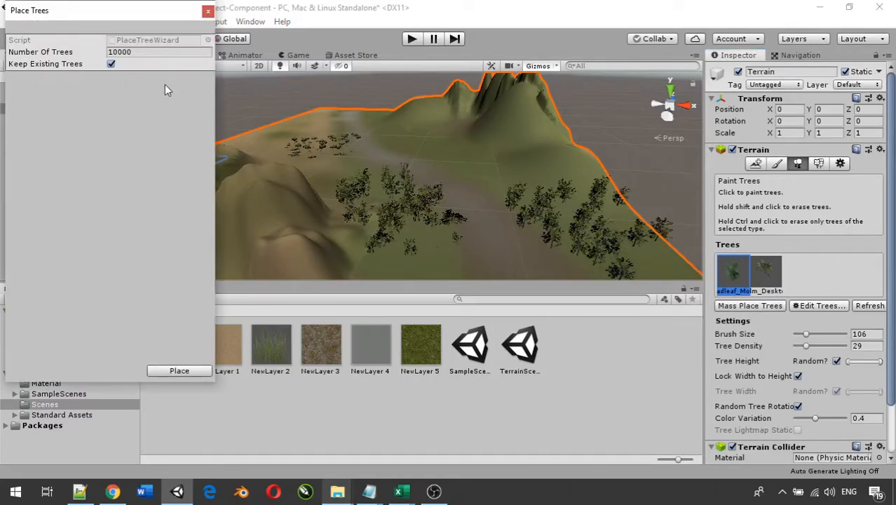
{"action": "left_click", "coordinate": [138, 55]}
{"action": "left_click_drag", "start_coordinate": [138, 55], "coordinate": [109, 55]}
{"action": "type", "text": "50"}
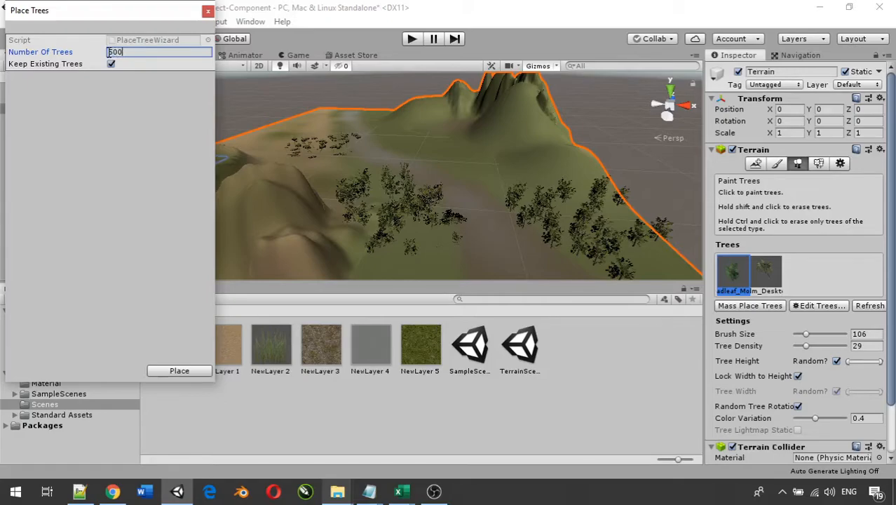
{"action": "type", "text": "0"}
{"action": "left_click", "coordinate": [194, 370]}
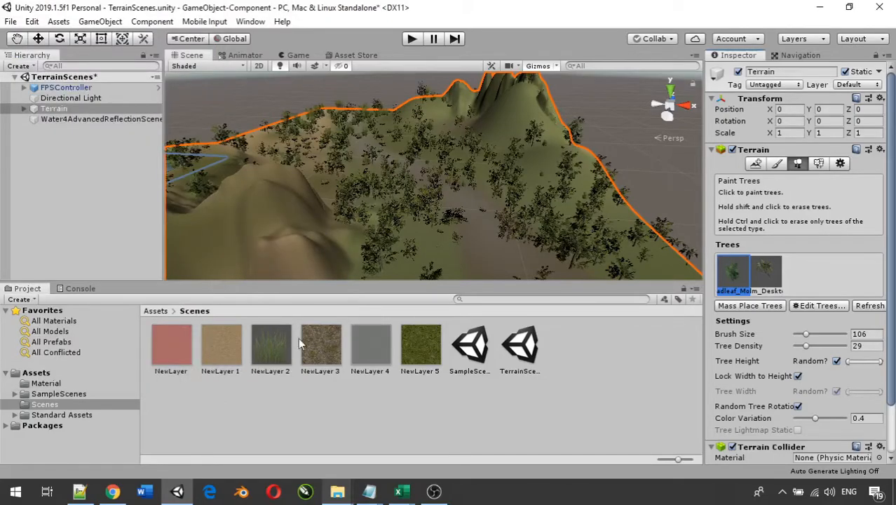
Reduce the tree brush size to 46 and erase the trees standing along the terrain's dirt path
{"action": "scroll", "coordinate": [423, 203], "scroll_direction": "down", "scroll_amount": 8}
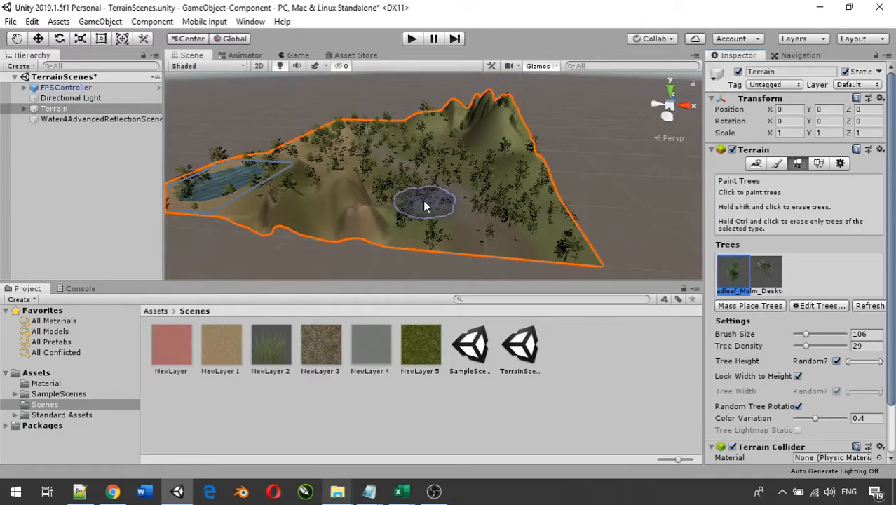
{"action": "scroll", "coordinate": [424, 203], "scroll_direction": "up", "scroll_amount": 1}
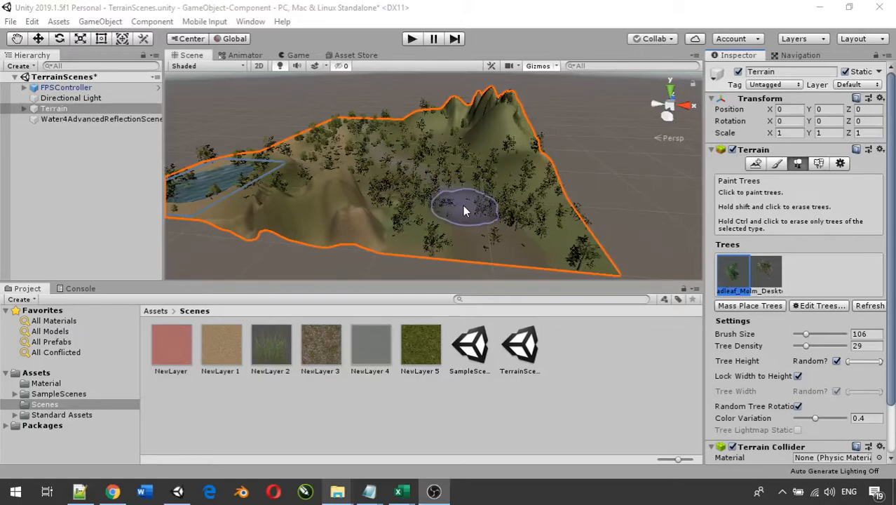
{"action": "scroll", "coordinate": [235, 142], "scroll_direction": "down", "scroll_amount": 1}
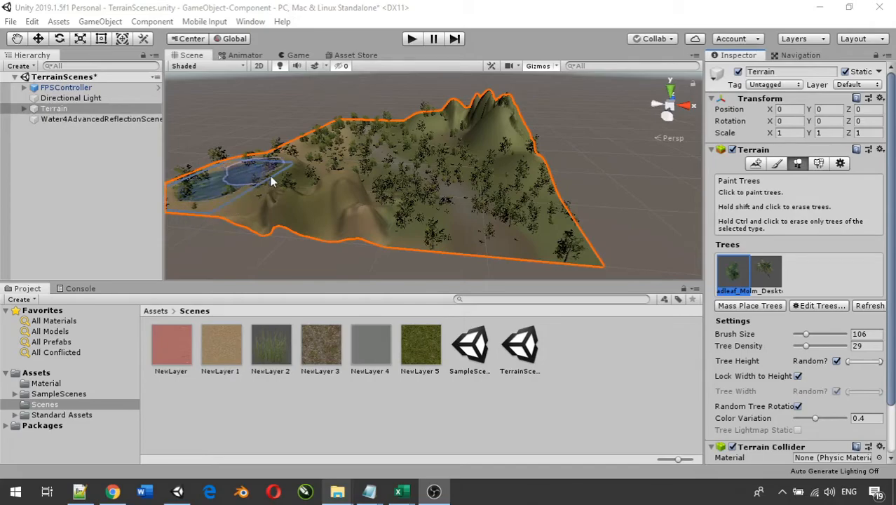
{"action": "scroll", "coordinate": [481, 239], "scroll_direction": "up", "scroll_amount": 3}
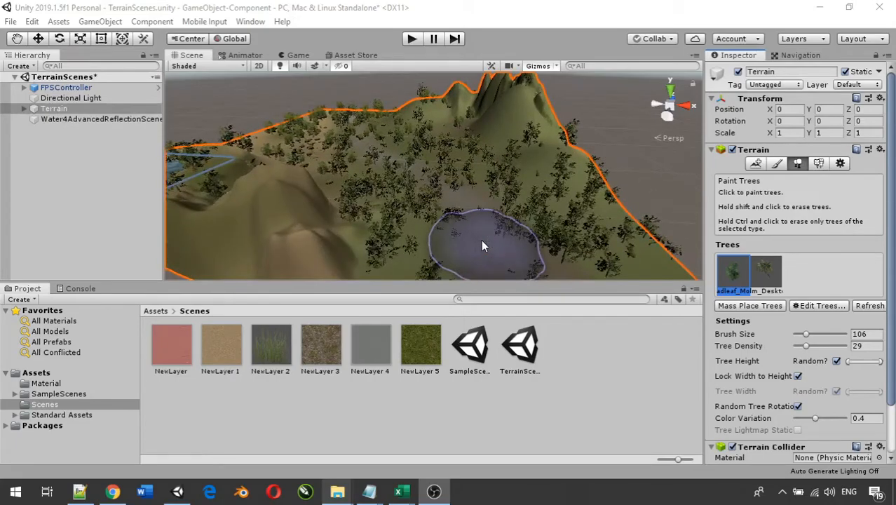
{"action": "scroll", "coordinate": [483, 239], "scroll_direction": "down", "scroll_amount": 1}
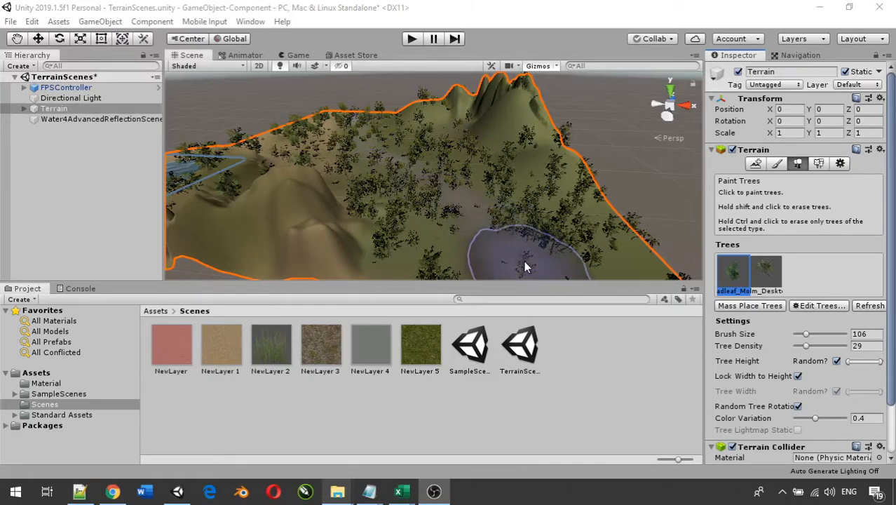
{"action": "scroll", "coordinate": [527, 267], "scroll_direction": "down", "scroll_amount": 2}
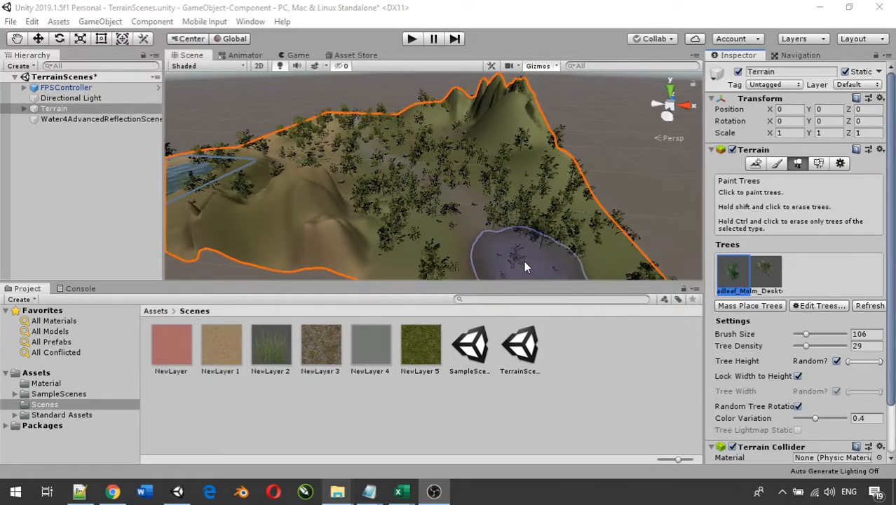
{"action": "scroll", "coordinate": [524, 260], "scroll_direction": "down", "scroll_amount": 2}
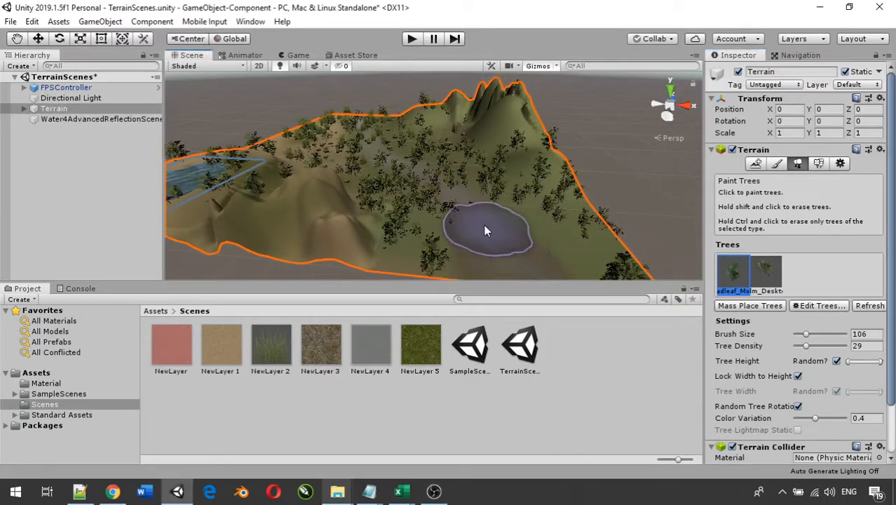
{"action": "left_click_drag", "start_coordinate": [808, 338], "coordinate": [797, 334]}
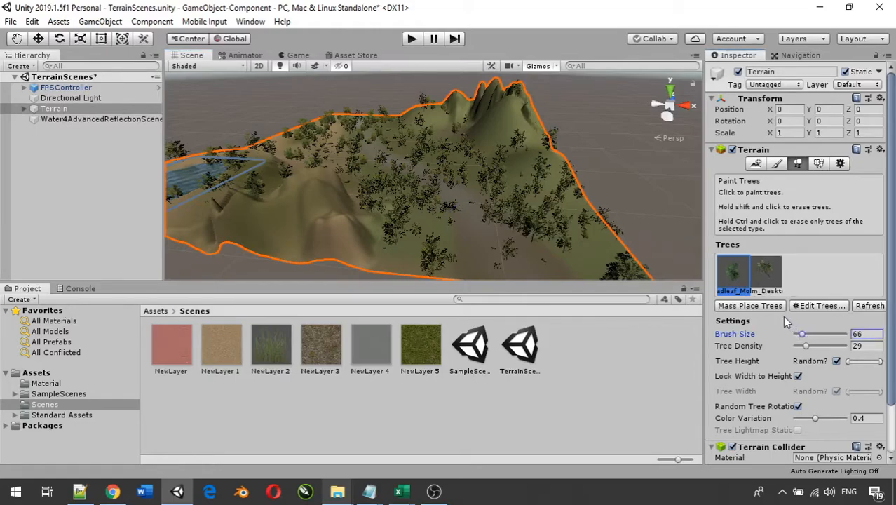
{"action": "left_click_drag", "start_coordinate": [802, 334], "coordinate": [800, 335]}
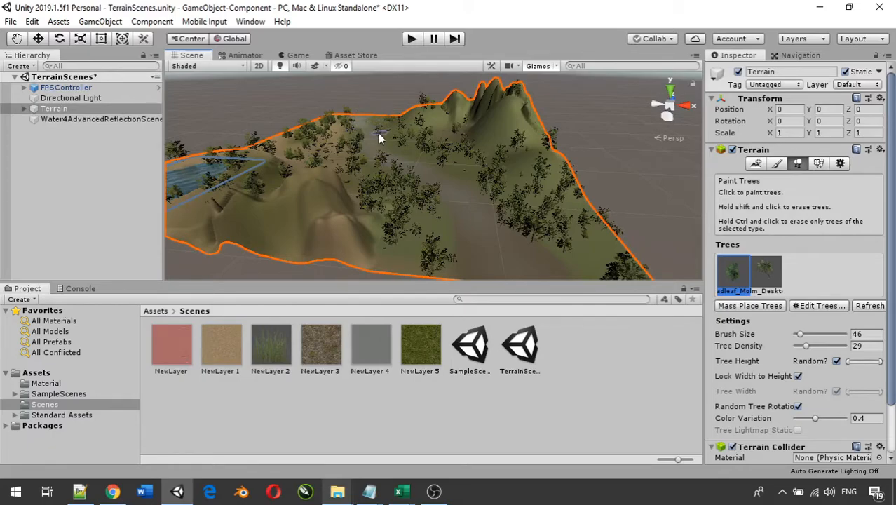
Erase the trees standing in the lake at the terrain's corner
{"action": "scroll", "coordinate": [235, 197], "scroll_direction": "down", "scroll_amount": 3}
{"action": "middle_click_drag", "start_coordinate": [238, 195], "coordinate": [294, 179]}
{"action": "scroll", "coordinate": [453, 151], "scroll_direction": "up", "scroll_amount": 3}
{"action": "mouse_move", "coordinate": [477, 112]}
{"action": "middle_mouse_down"}
{"action": "mouse_move", "coordinate": [467, 163]}
{"action": "mouse_move", "coordinate": [474, 122]}
{"action": "middle_mouse_up"}
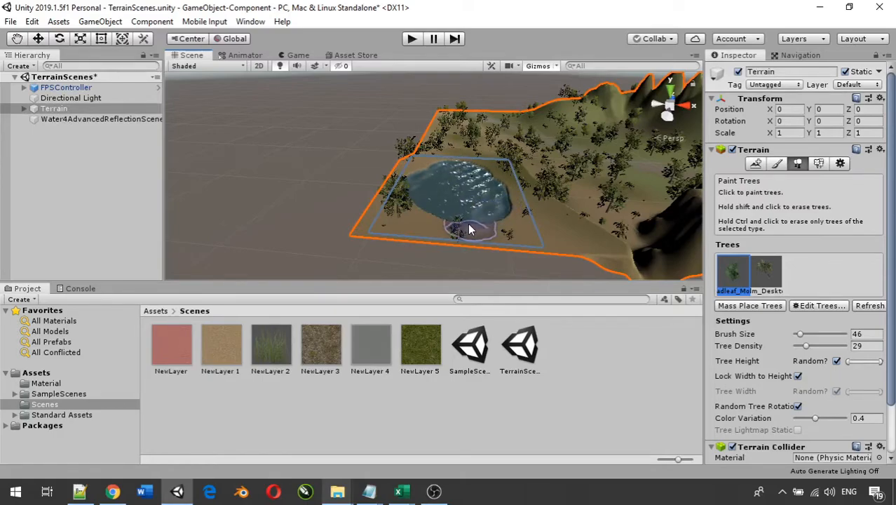
{"action": "scroll", "coordinate": [493, 217], "scroll_direction": "down", "scroll_amount": 1}
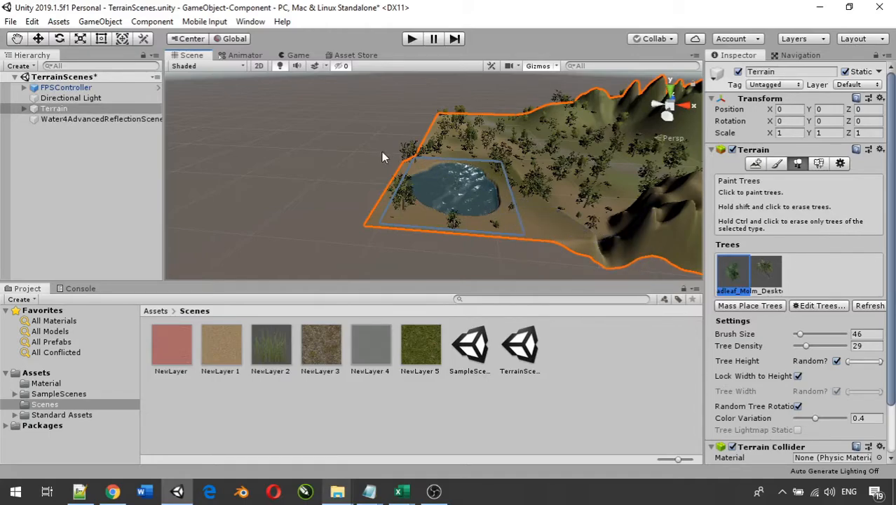
Look through the prefabs available for a new terrain tree type, and close the Add Tree dialog without assigning one
{"action": "left_click", "coordinate": [819, 307]}
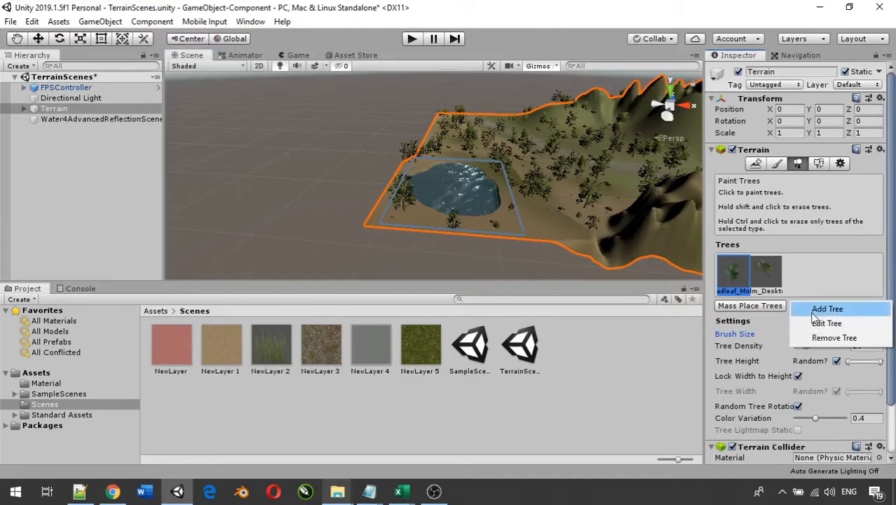
{"action": "left_click", "coordinate": [828, 310]}
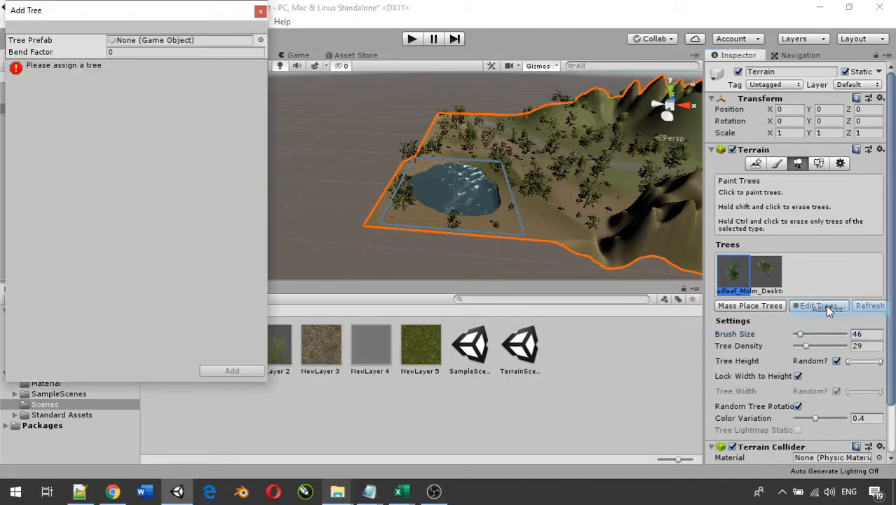
{"action": "left_click", "coordinate": [260, 40]}
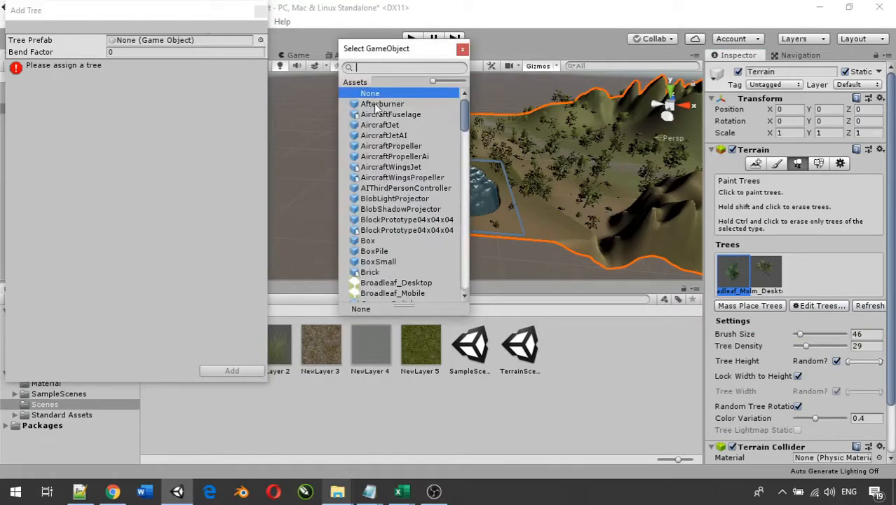
{"action": "scroll", "coordinate": [375, 105], "scroll_direction": "down", "scroll_amount": 5}
{"action": "scroll", "coordinate": [375, 106], "scroll_direction": "down", "scroll_amount": 20}
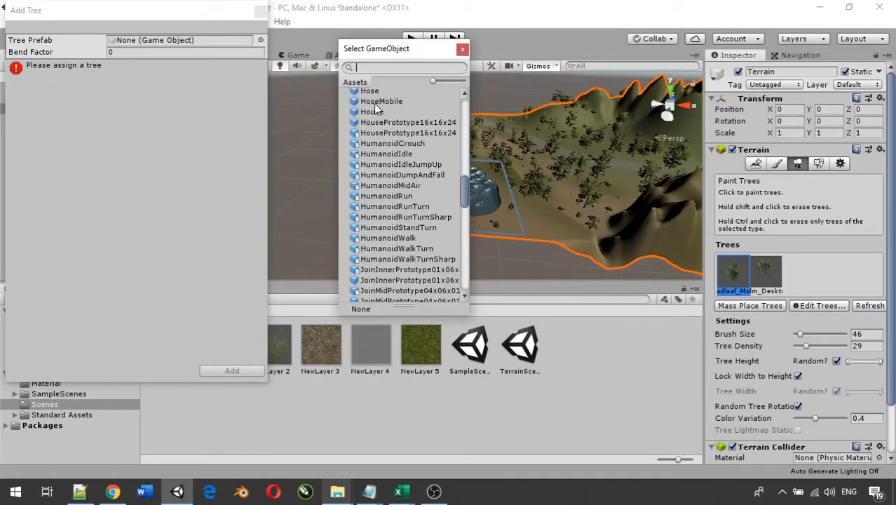
{"action": "scroll", "coordinate": [375, 105], "scroll_direction": "down", "scroll_amount": 10}
{"action": "scroll", "coordinate": [379, 118], "scroll_direction": "up", "scroll_amount": 12}
{"action": "scroll", "coordinate": [396, 135], "scroll_direction": "up", "scroll_amount": 5}
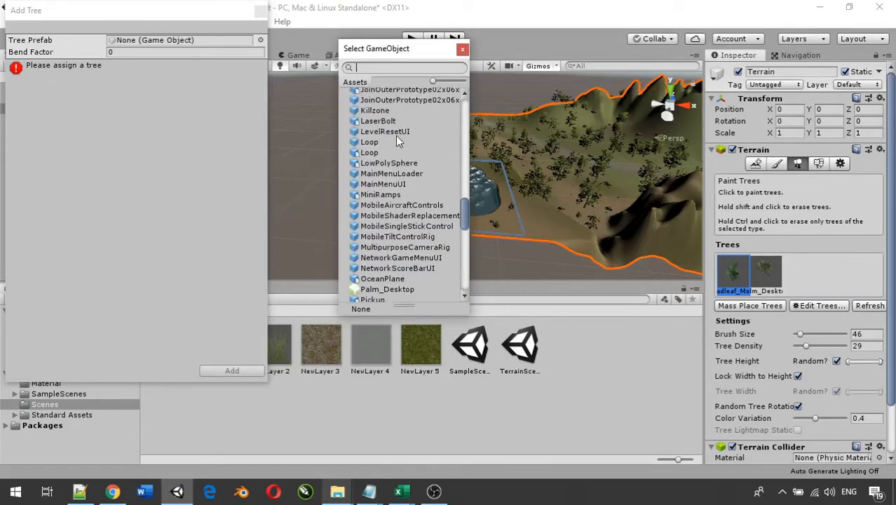
{"action": "scroll", "coordinate": [395, 135], "scroll_direction": "down", "scroll_amount": 3}
{"action": "scroll", "coordinate": [378, 207], "scroll_direction": "down", "scroll_amount": 4}
{"action": "scroll", "coordinate": [377, 206], "scroll_direction": "up", "scroll_amount": 20}
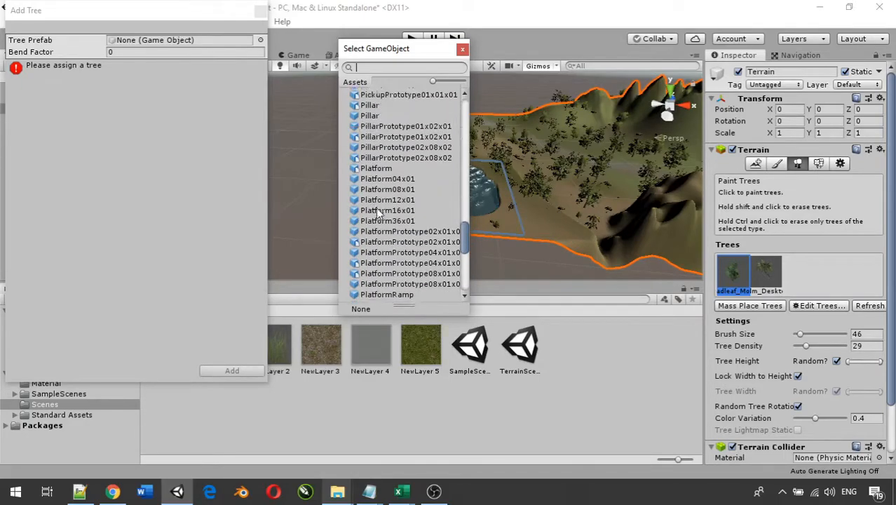
{"action": "scroll", "coordinate": [373, 203], "scroll_direction": "up", "scroll_amount": 4}
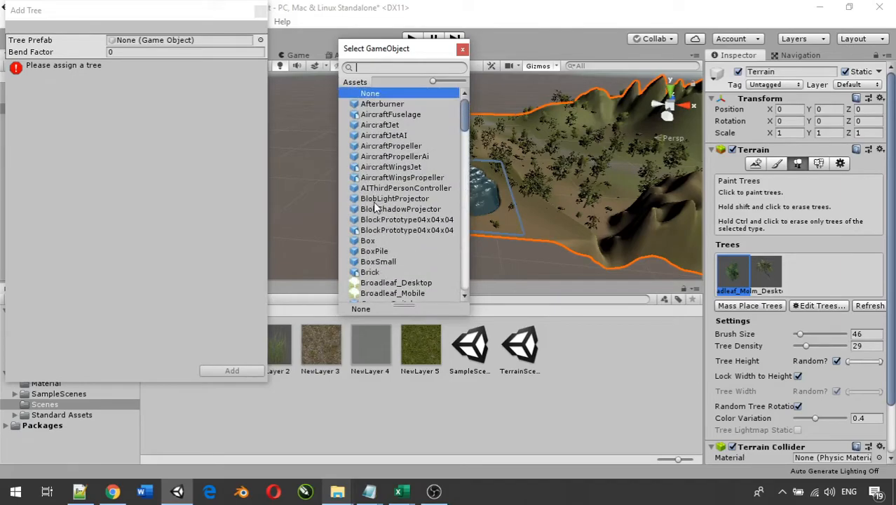
{"action": "scroll", "coordinate": [373, 202], "scroll_direction": "down", "scroll_amount": 5}
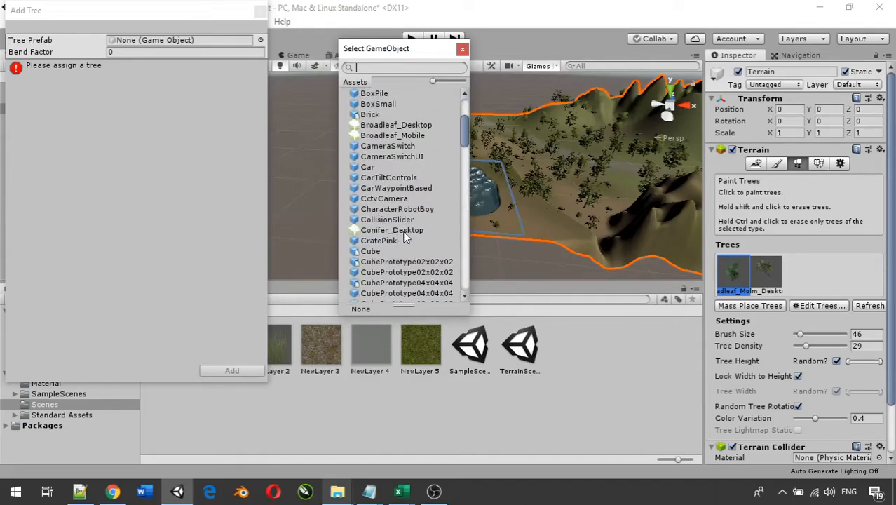
{"action": "left_click", "coordinate": [462, 50]}
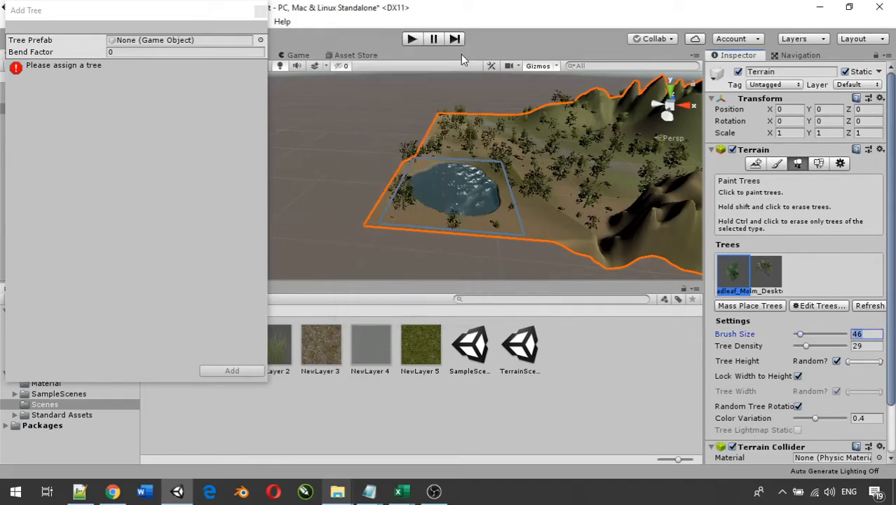
{"action": "left_click", "coordinate": [260, 11]}
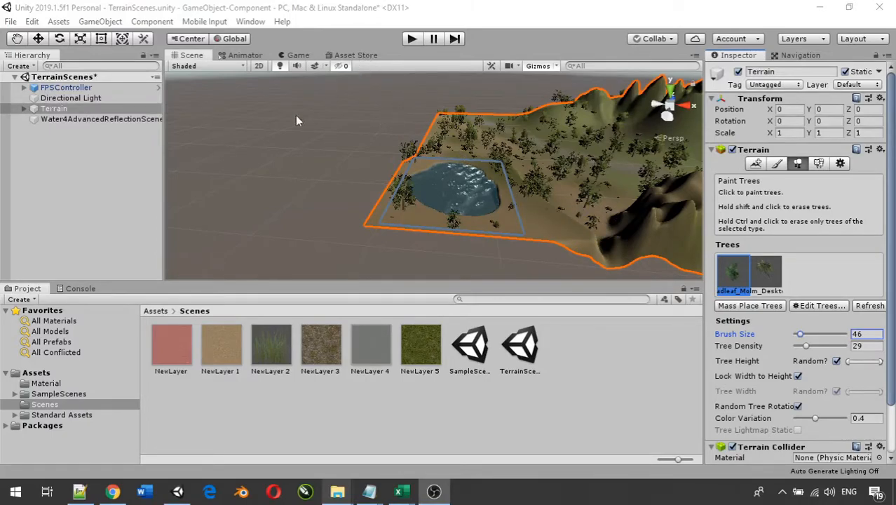
Search the Unity Asset Store for "trees", maximize the store view, and browse the results
{"action": "left_click", "coordinate": [347, 54]}
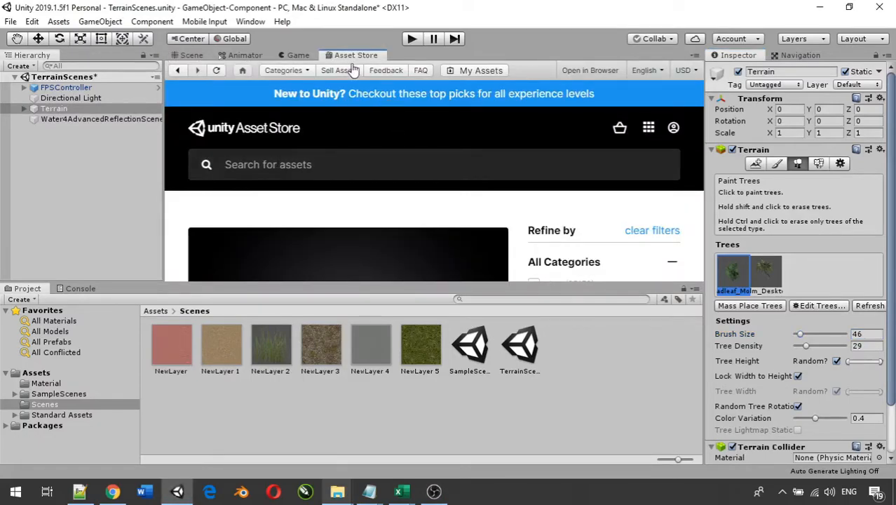
{"action": "left_click", "coordinate": [341, 164]}
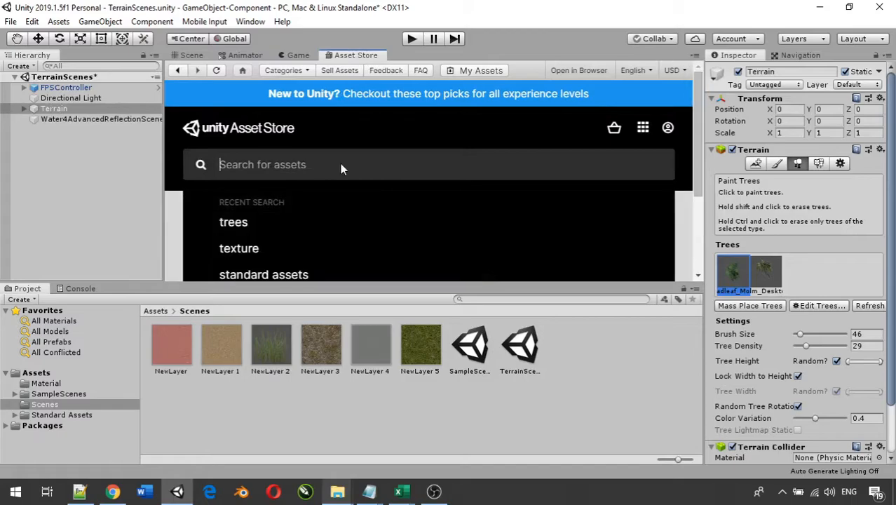
{"action": "type", "text": "t"}
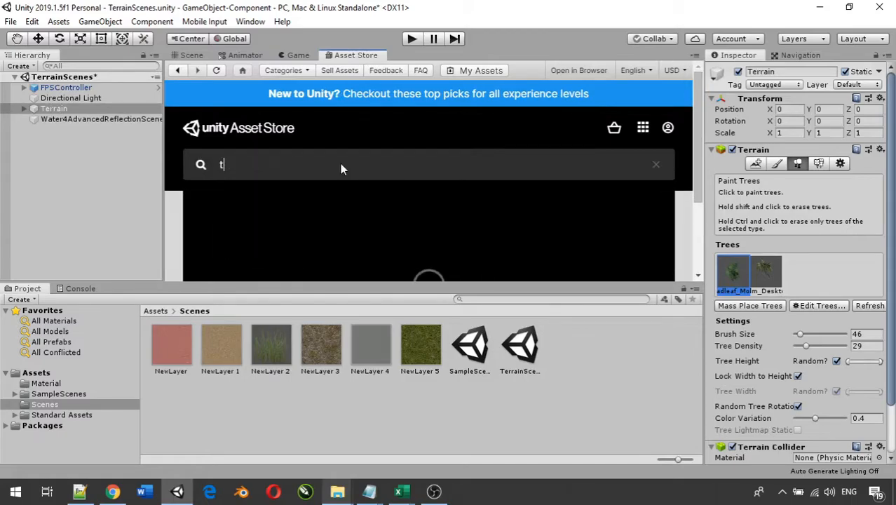
{"action": "type", "text": "rees"}
{"action": "key", "text": "Return"}
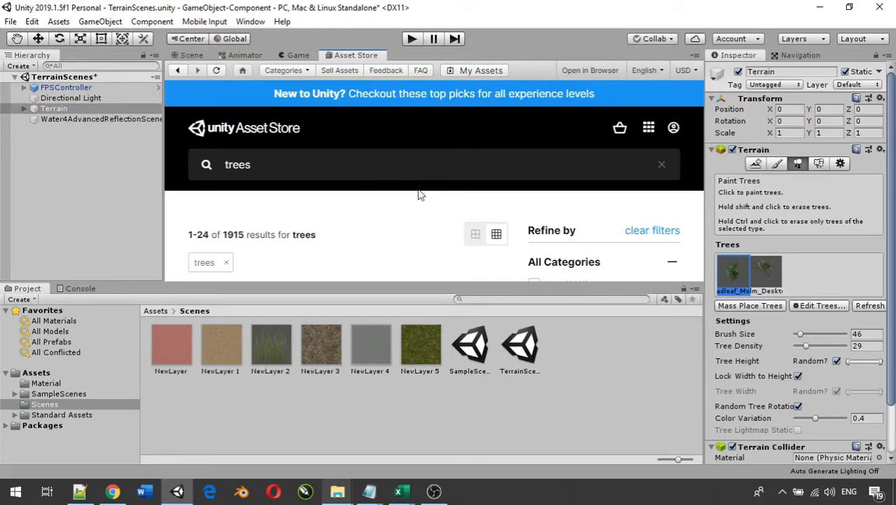
{"action": "key", "text": "shift+space"}
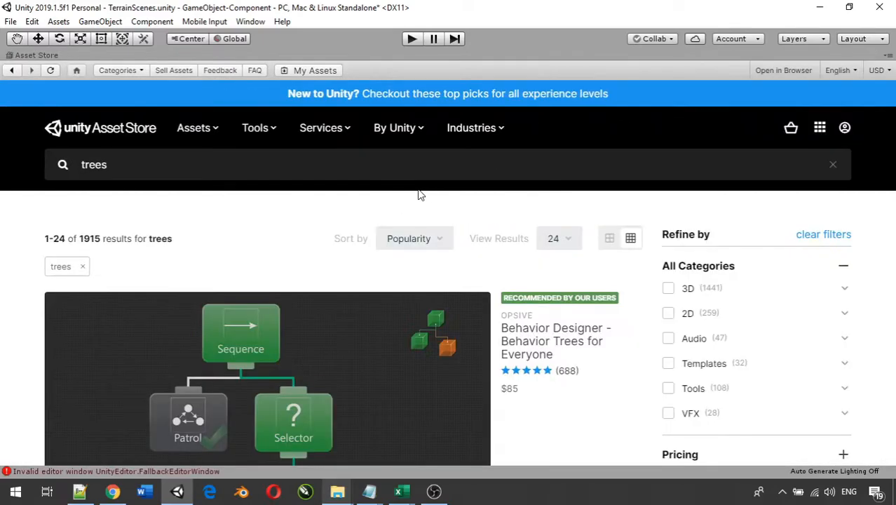
{"action": "scroll", "coordinate": [378, 282], "scroll_direction": "down", "scroll_amount": 10}
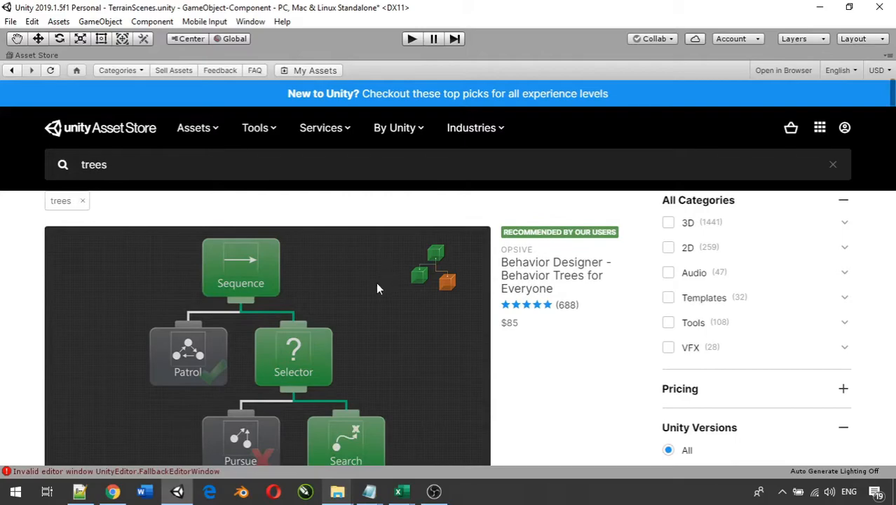
Browse the "trees" search results in the Asset Store for a free tree package
{"action": "scroll", "coordinate": [379, 288], "scroll_direction": "down", "scroll_amount": 5}
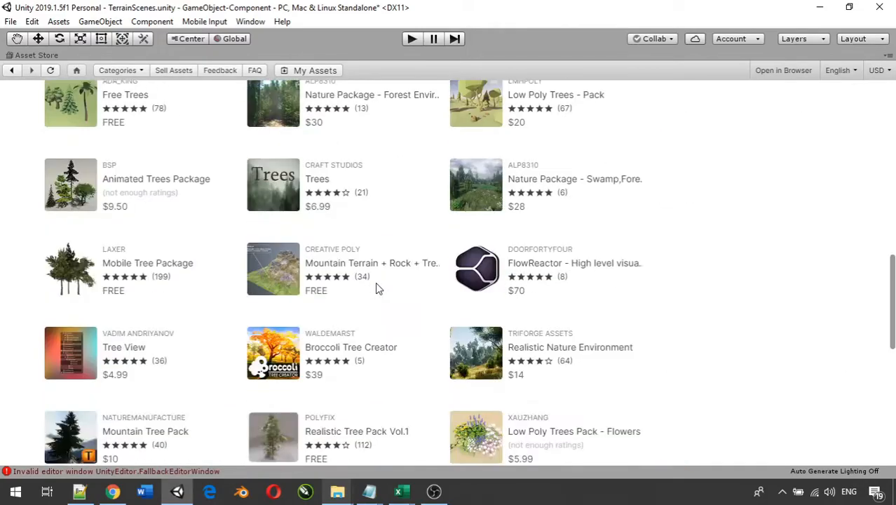
{"action": "scroll", "coordinate": [378, 288], "scroll_direction": "up", "scroll_amount": 1}
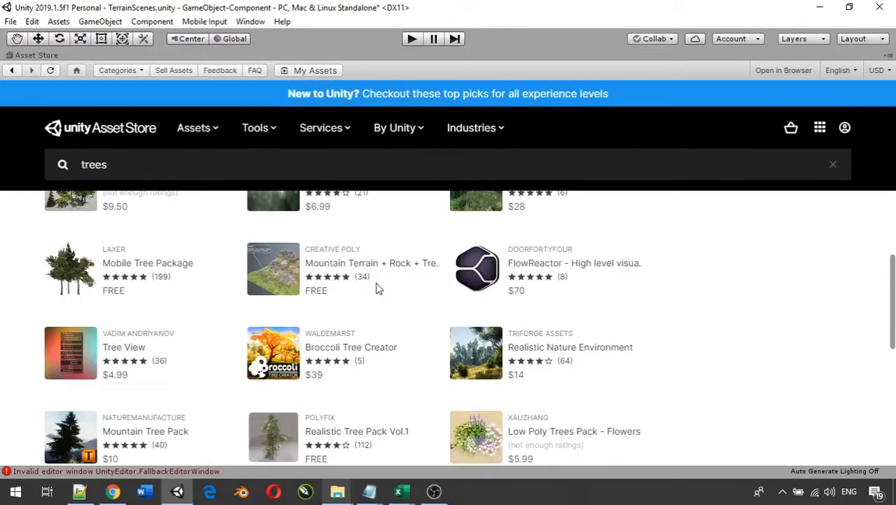
{"action": "scroll", "coordinate": [378, 288], "scroll_direction": "up", "scroll_amount": 2}
{"action": "scroll", "coordinate": [378, 288], "scroll_direction": "up", "scroll_amount": 5}
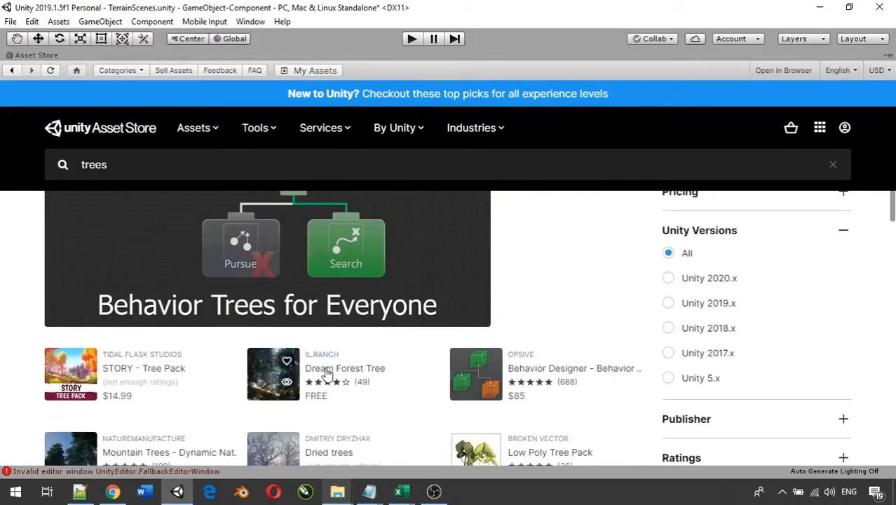
{"action": "mouse_move", "coordinate": [489, 392]}
{"action": "scroll", "coordinate": [489, 393], "scroll_direction": "down", "scroll_amount": 1}
{"action": "mouse_move", "coordinate": [73, 306]}
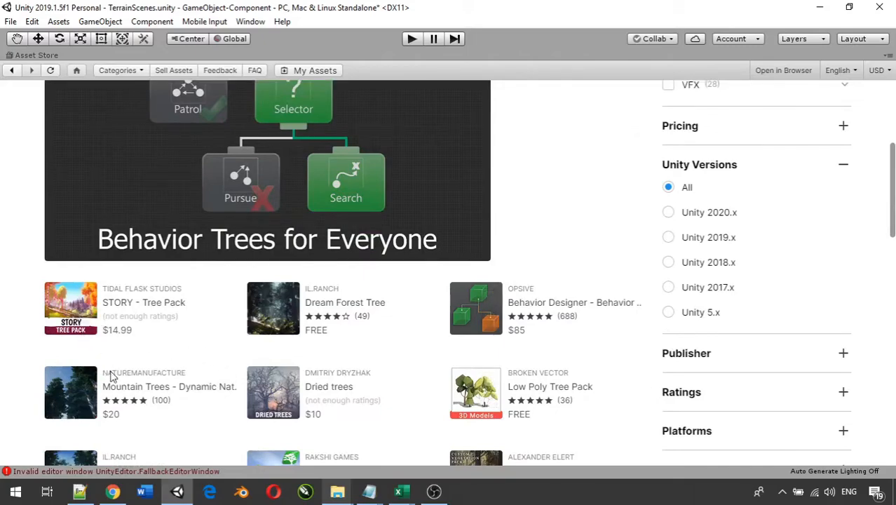
{"action": "scroll", "coordinate": [115, 375], "scroll_direction": "down", "scroll_amount": 1}
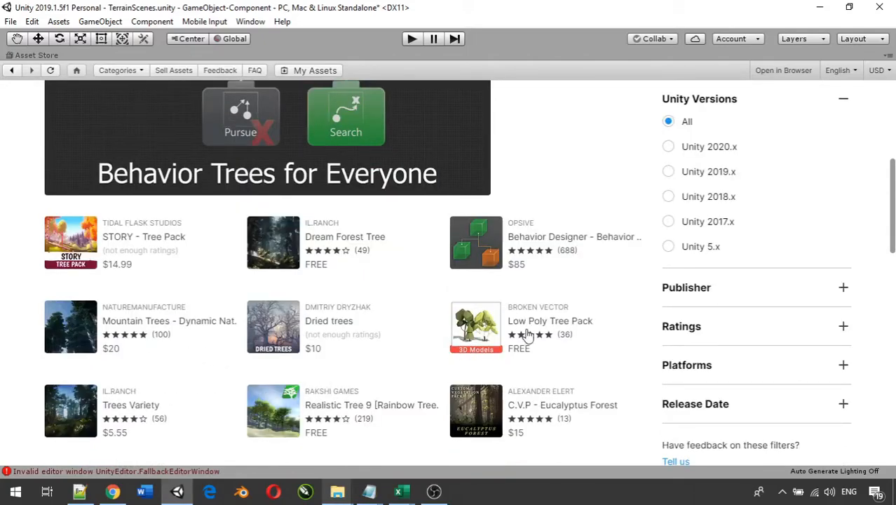
{"action": "mouse_move", "coordinate": [550, 342]}
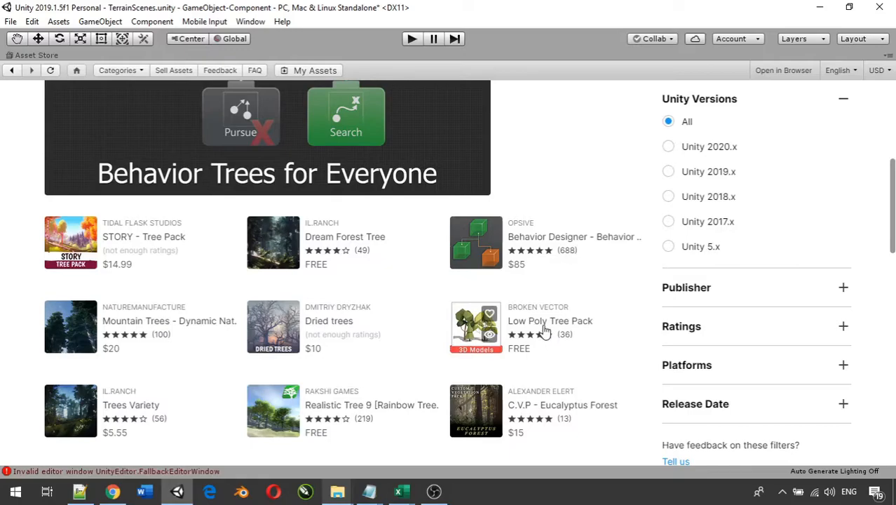
{"action": "scroll", "coordinate": [487, 361], "scroll_direction": "down", "scroll_amount": 1}
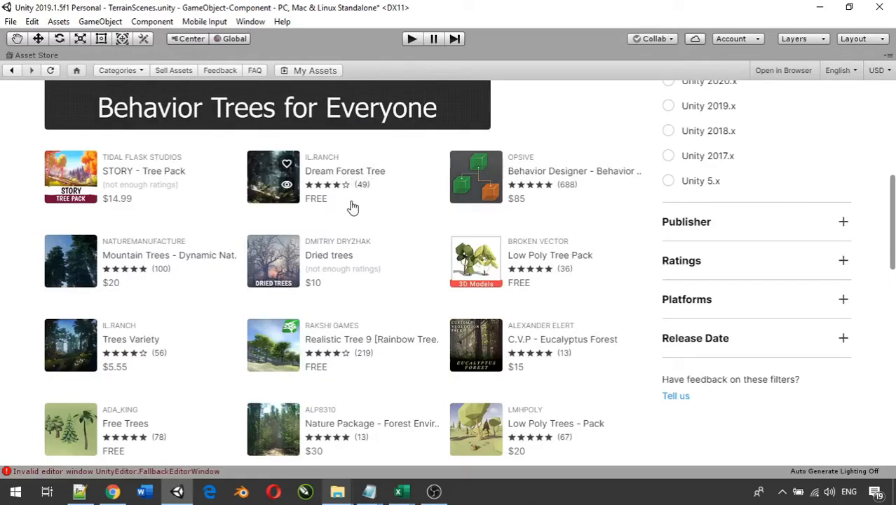
{"action": "scroll", "coordinate": [329, 221], "scroll_direction": "down", "scroll_amount": 2}
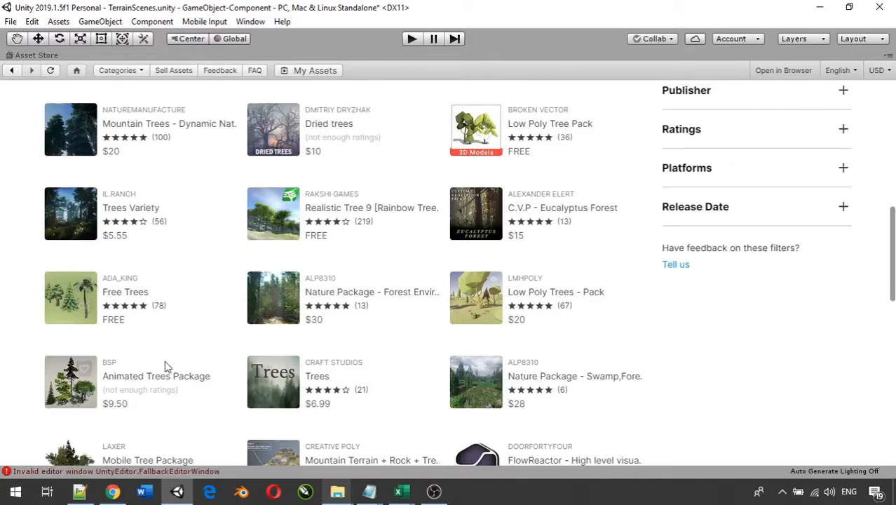
{"action": "scroll", "coordinate": [168, 358], "scroll_direction": "down", "scroll_amount": 1}
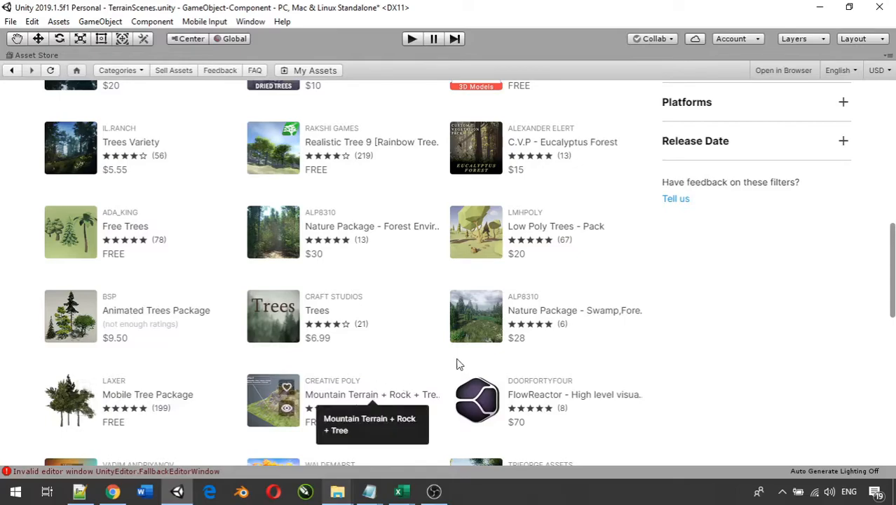
Open the FREE "Free Trees" package from the results and download it
{"action": "left_click", "coordinate": [124, 226]}
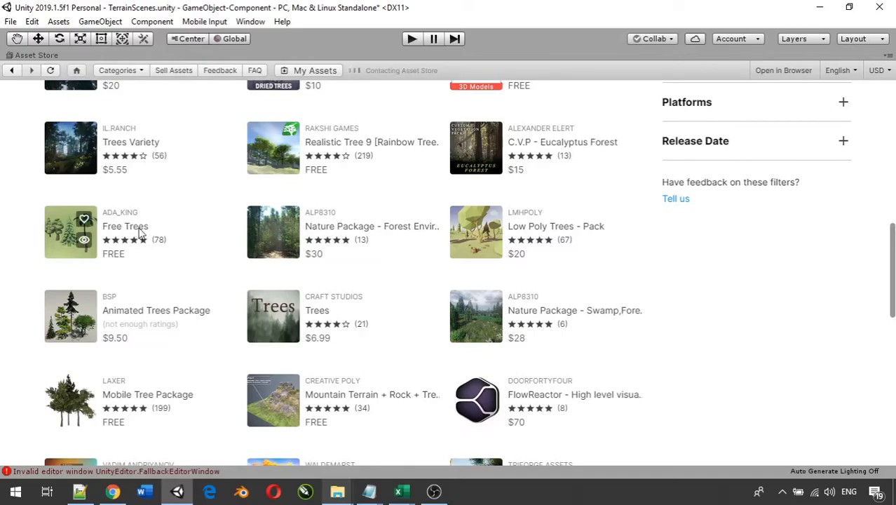
{"action": "scroll", "coordinate": [373, 317], "scroll_direction": "down", "scroll_amount": 2}
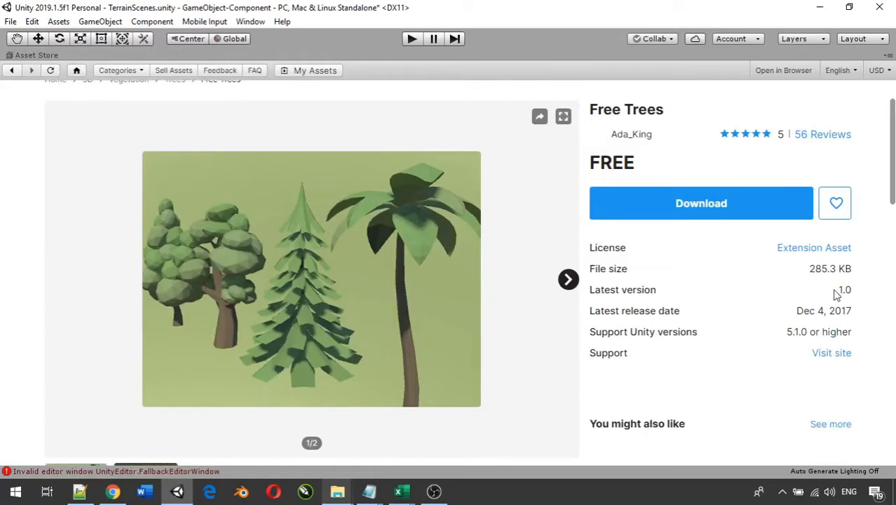
{"action": "left_click", "coordinate": [720, 202]}
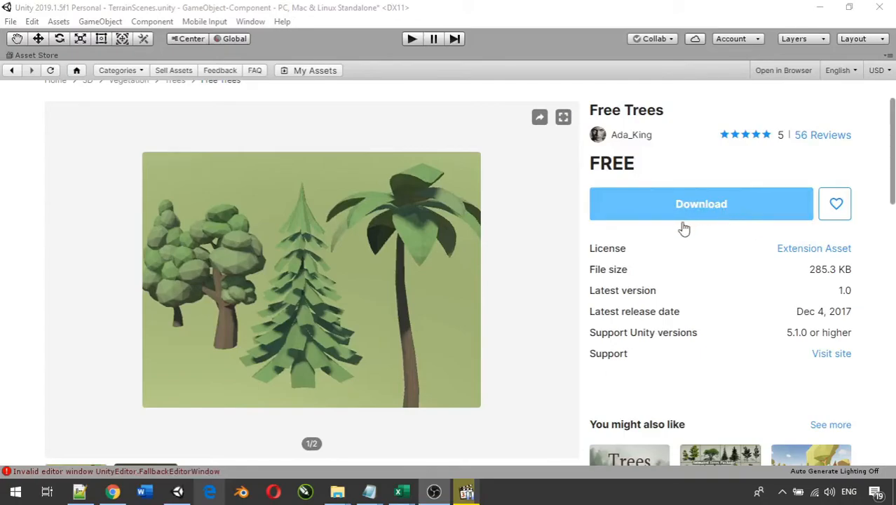
{"action": "left_click", "coordinate": [716, 214]}
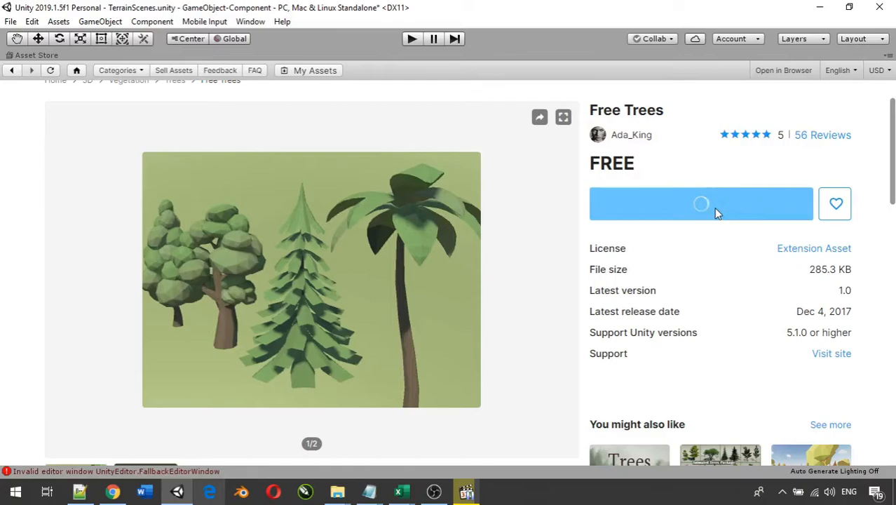
Review the description of the Free Trees package and import the package into the project
{"action": "scroll", "coordinate": [580, 266], "scroll_direction": "down", "scroll_amount": 5}
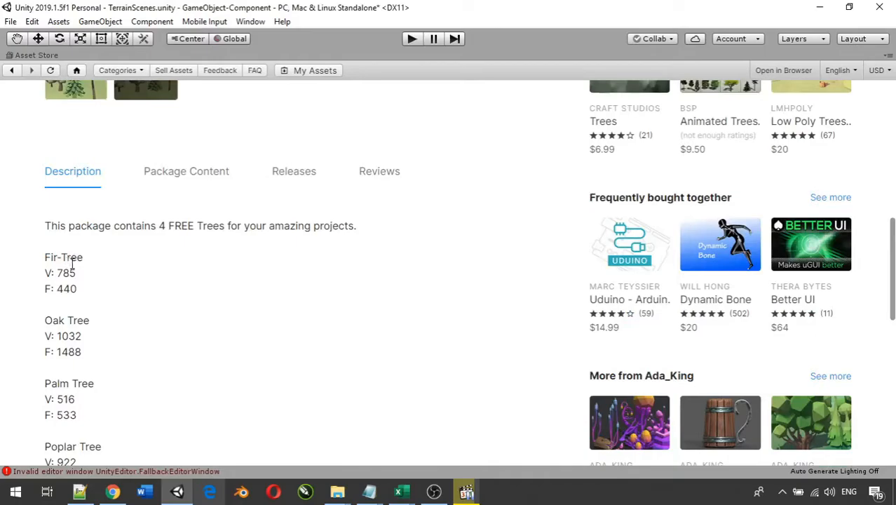
{"action": "scroll", "coordinate": [78, 309], "scroll_direction": "down", "scroll_amount": 3}
{"action": "scroll", "coordinate": [92, 315], "scroll_direction": "down", "scroll_amount": 2}
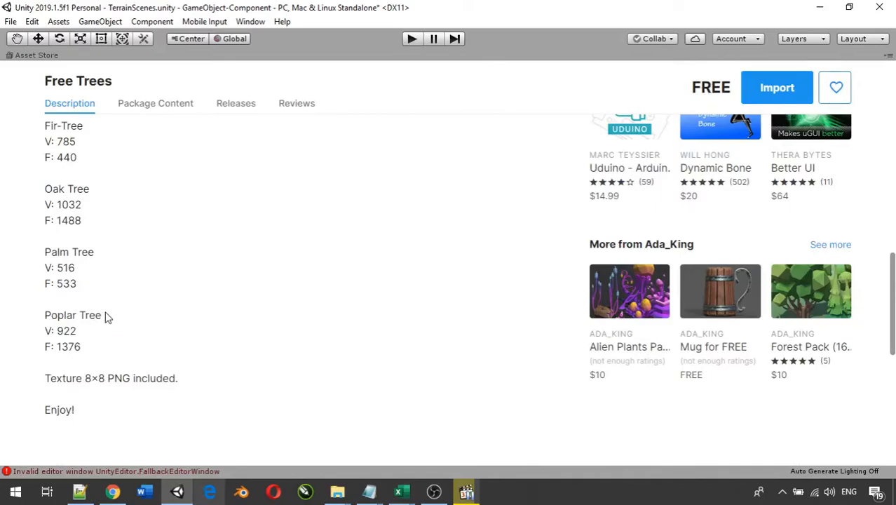
{"action": "scroll", "coordinate": [106, 317], "scroll_direction": "down", "scroll_amount": 1}
{"action": "scroll", "coordinate": [604, 361], "scroll_direction": "up", "scroll_amount": 10}
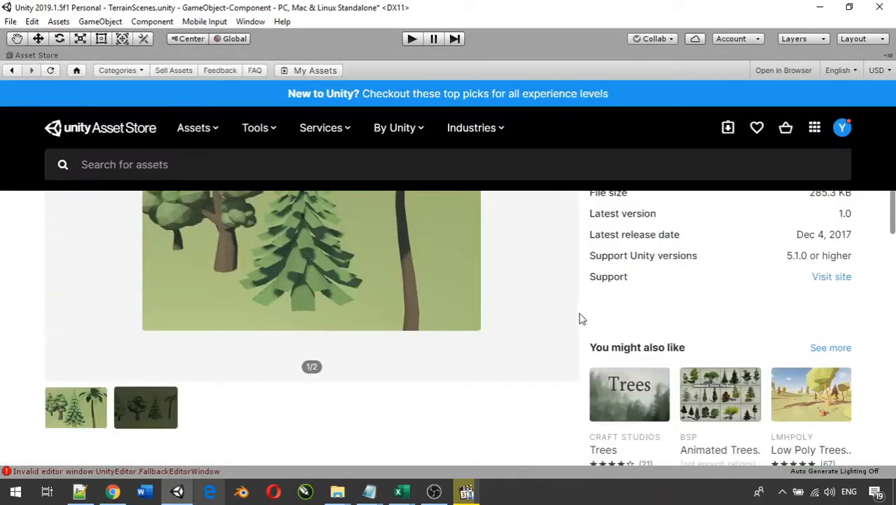
{"action": "scroll", "coordinate": [554, 309], "scroll_direction": "up", "scroll_amount": 2}
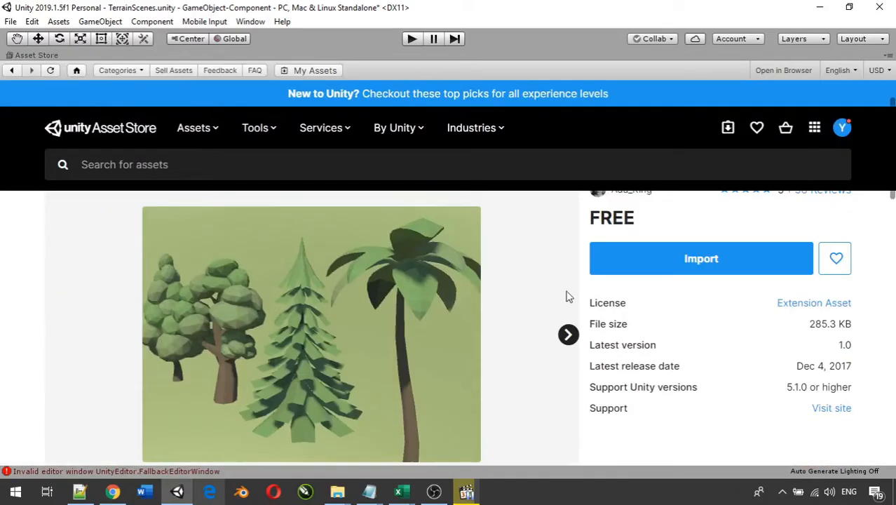
{"action": "left_click", "coordinate": [668, 267]}
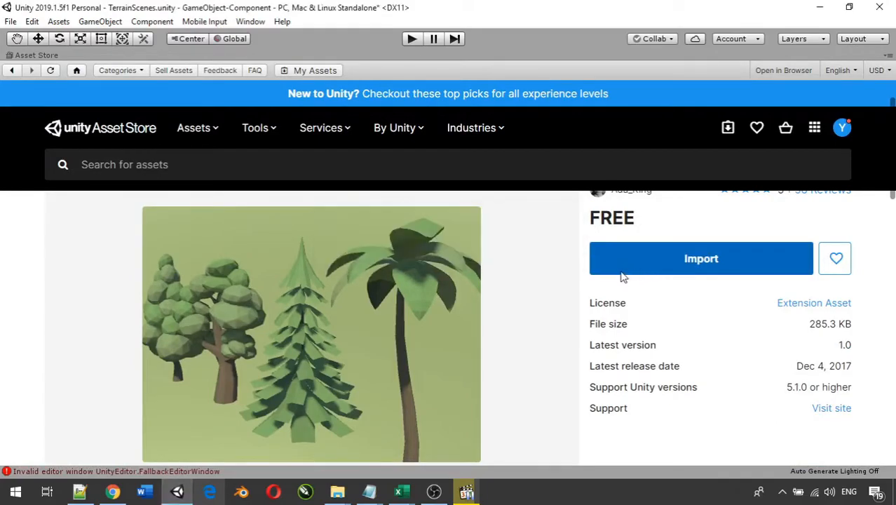
{"action": "left_click", "coordinate": [468, 318]}
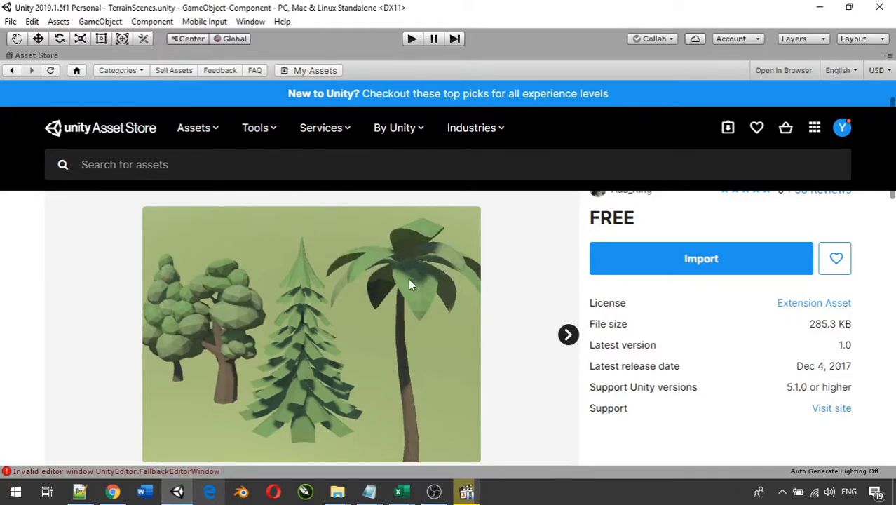
Restore the normal editor layout and show the imported tree prefabs in Darth_Artisan > Free_Trees > Prefabs
{"action": "key", "text": "shift+space"}
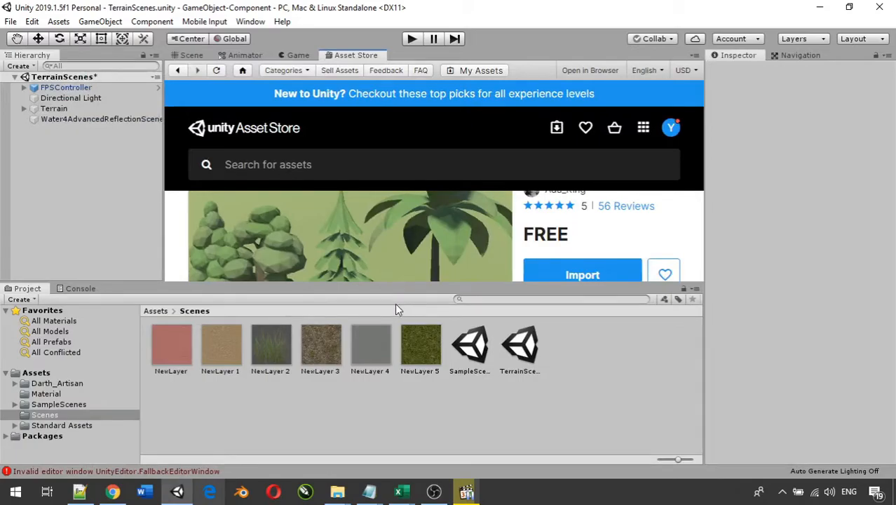
{"action": "left_click", "coordinate": [44, 384]}
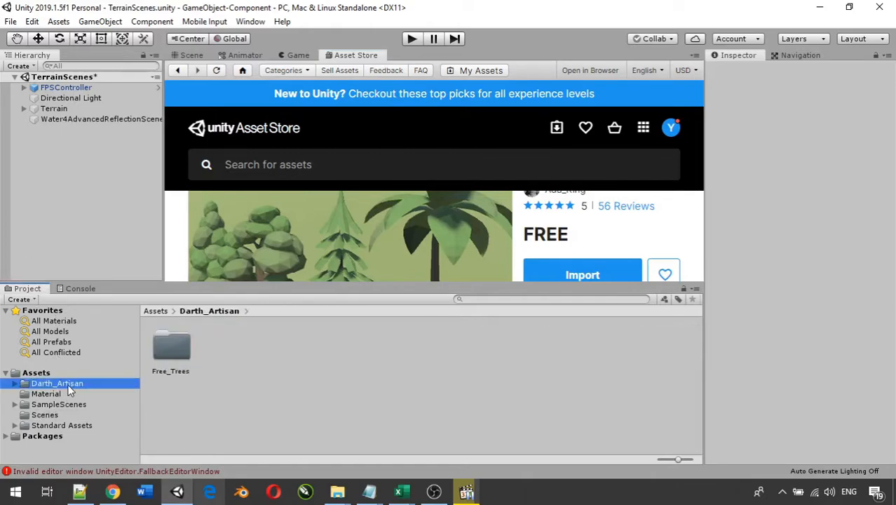
{"action": "left_click", "coordinate": [17, 383]}
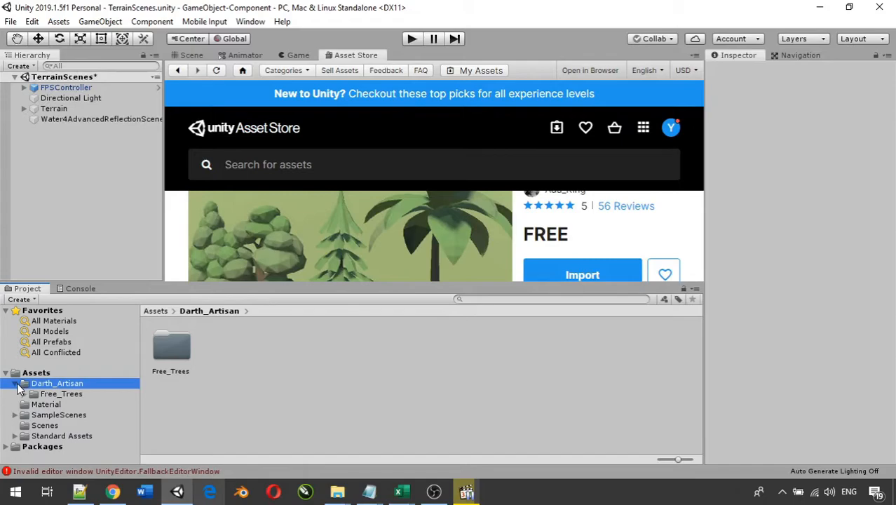
{"action": "left_click", "coordinate": [24, 394]}
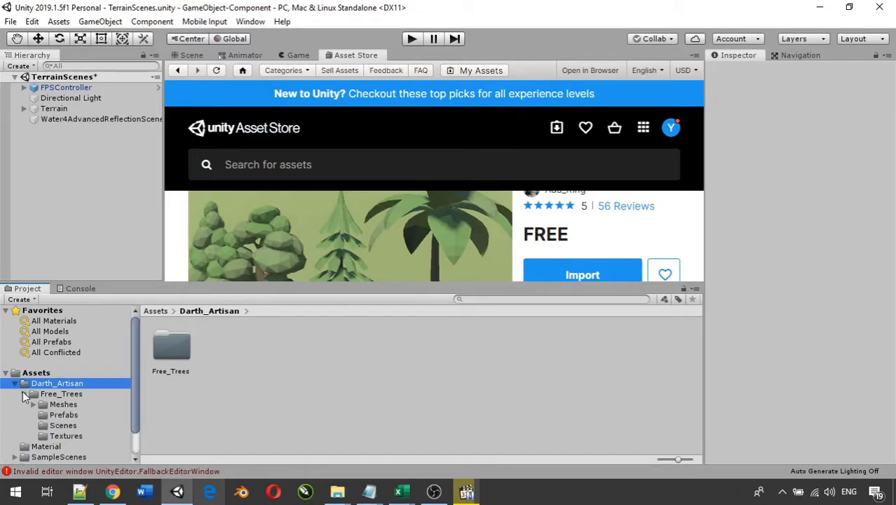
{"action": "left_click", "coordinate": [61, 414]}
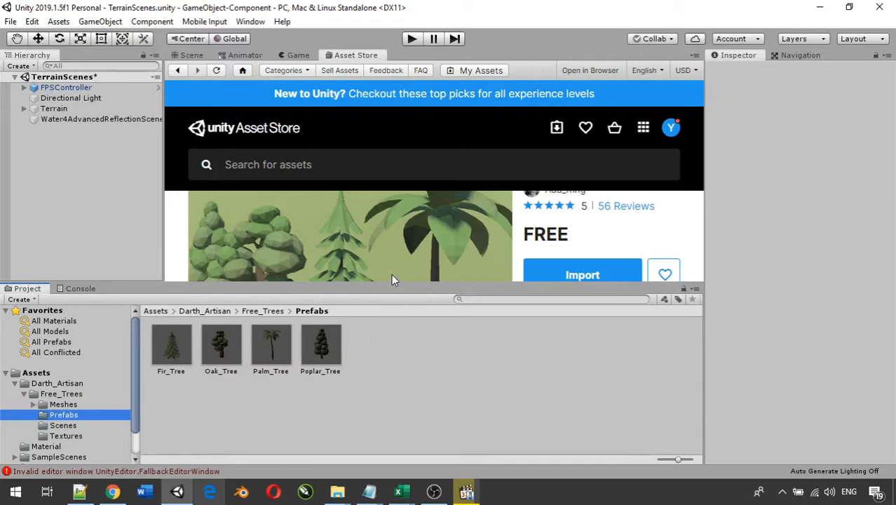
Return to the Scene view, select the terrain, and start adding a new tree type to its tree list
{"action": "left_click", "coordinate": [191, 55]}
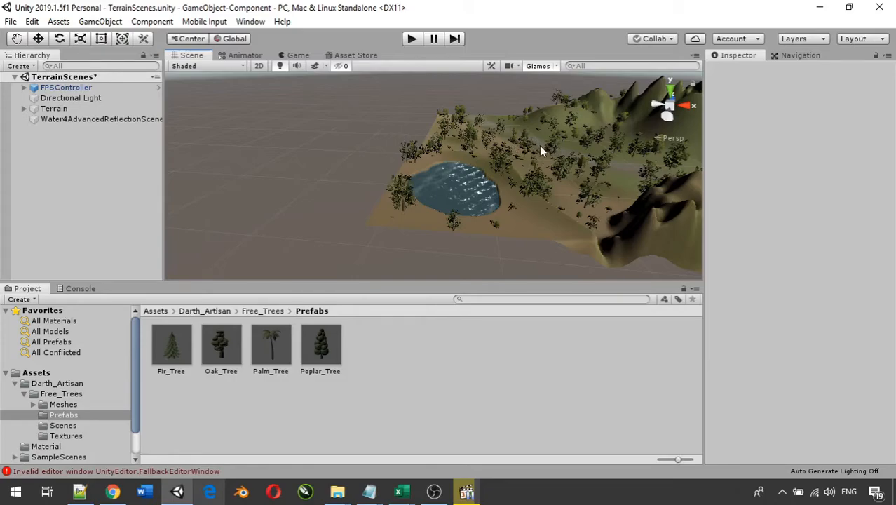
{"action": "middle_click_drag", "start_coordinate": [558, 145], "coordinate": [341, 148]}
{"action": "scroll", "coordinate": [368, 164], "scroll_direction": "up", "scroll_amount": 1}
{"action": "scroll", "coordinate": [368, 163], "scroll_direction": "down", "scroll_amount": 1}
{"action": "left_click", "coordinate": [443, 218]}
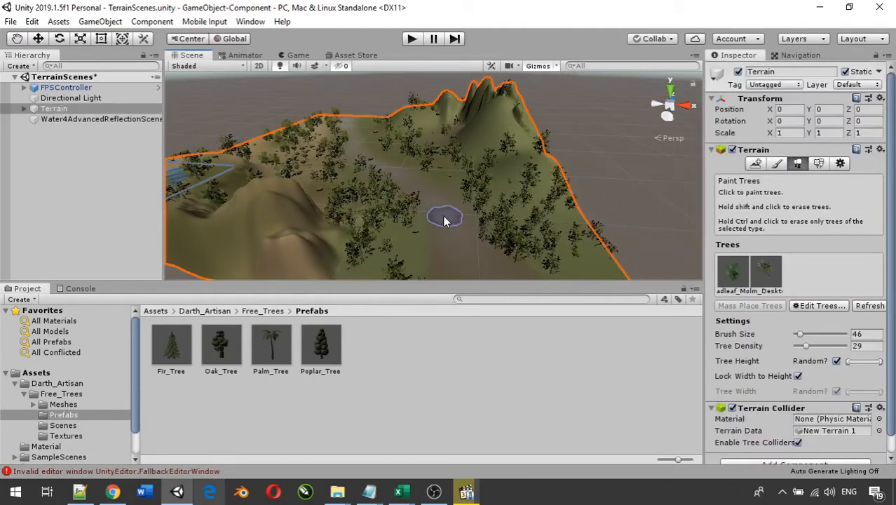
{"action": "left_click", "coordinate": [807, 309]}
{"action": "left_click", "coordinate": [808, 309]}
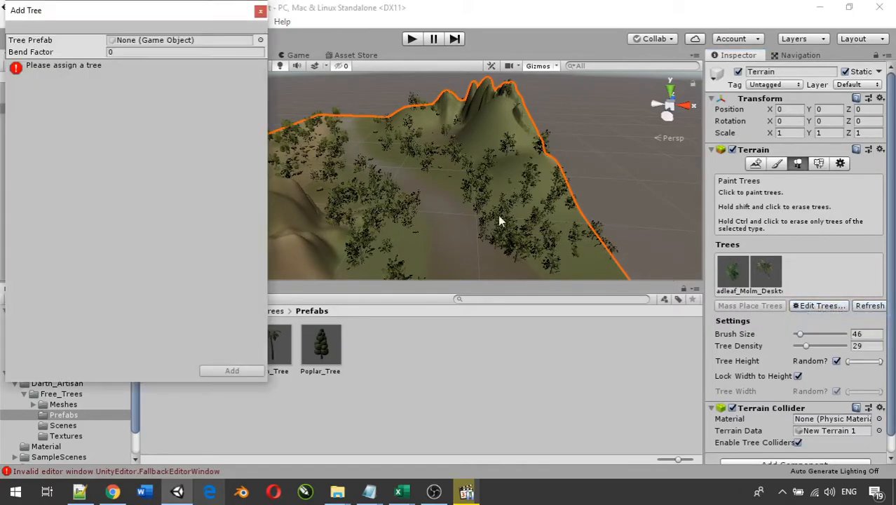
Assign Poplar_Tree as the tree prefab and move the Add Tree dialog clear of the project's prefab thumbnails
{"action": "left_click", "coordinate": [260, 40]}
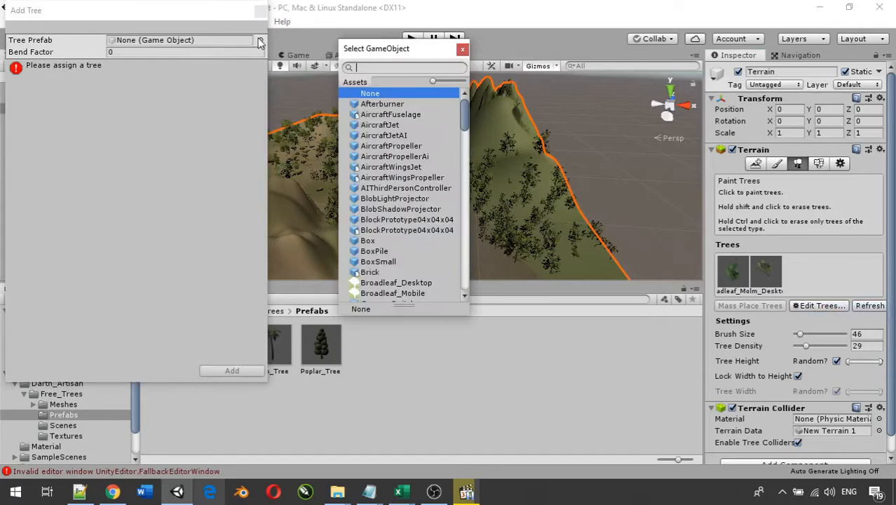
{"action": "scroll", "coordinate": [385, 252], "scroll_direction": "down", "scroll_amount": 15}
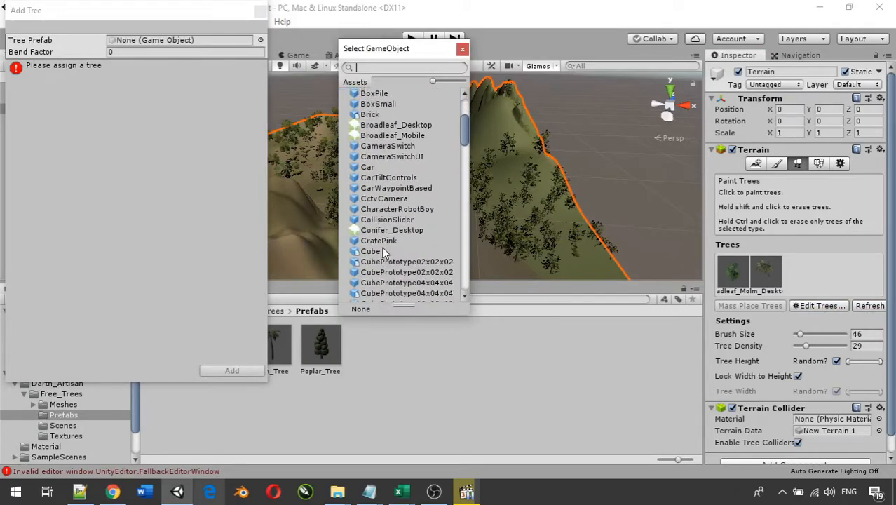
{"action": "scroll", "coordinate": [385, 252], "scroll_direction": "down", "scroll_amount": 15}
{"action": "scroll", "coordinate": [385, 252], "scroll_direction": "up", "scroll_amount": 6}
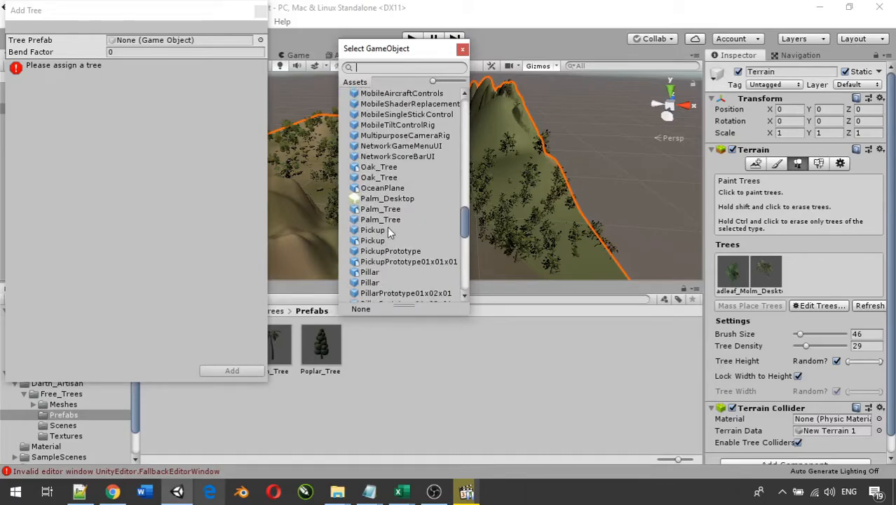
{"action": "scroll", "coordinate": [387, 227], "scroll_direction": "down", "scroll_amount": 6}
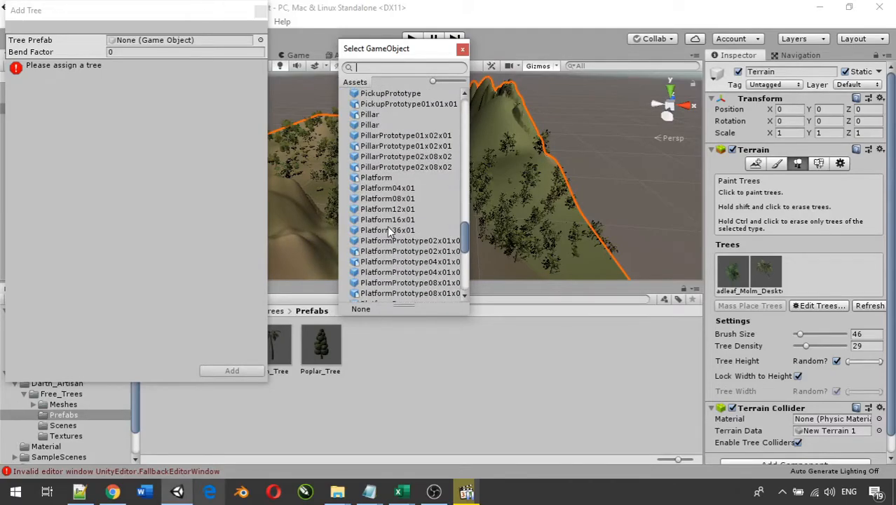
{"action": "scroll", "coordinate": [390, 231], "scroll_direction": "down", "scroll_amount": 5}
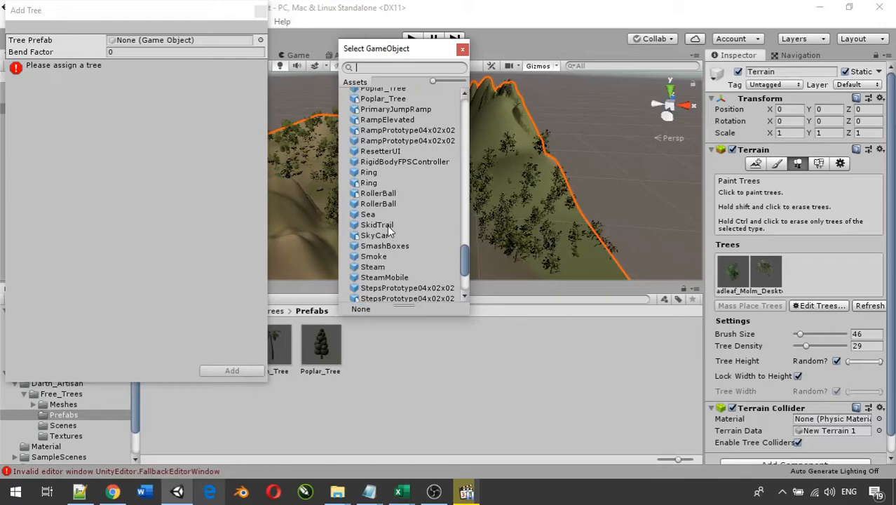
{"action": "scroll", "coordinate": [390, 231], "scroll_direction": "up", "scroll_amount": 3}
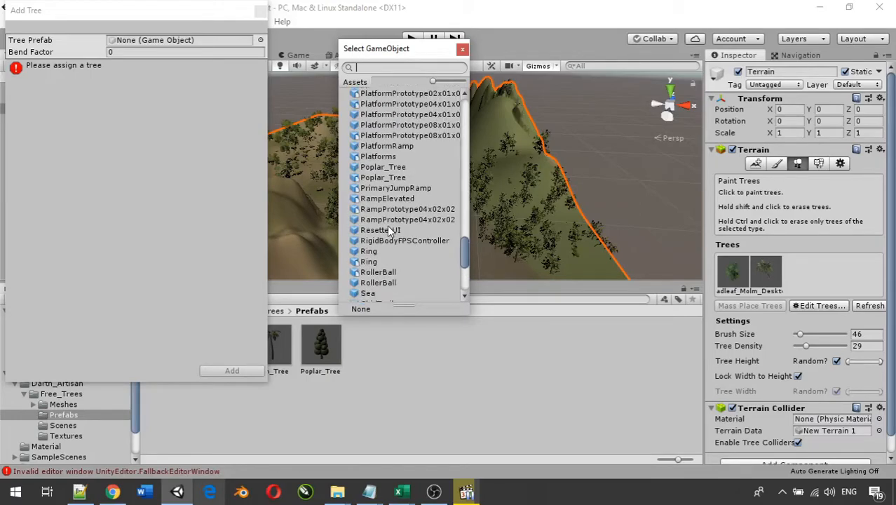
{"action": "left_click", "coordinate": [411, 179]}
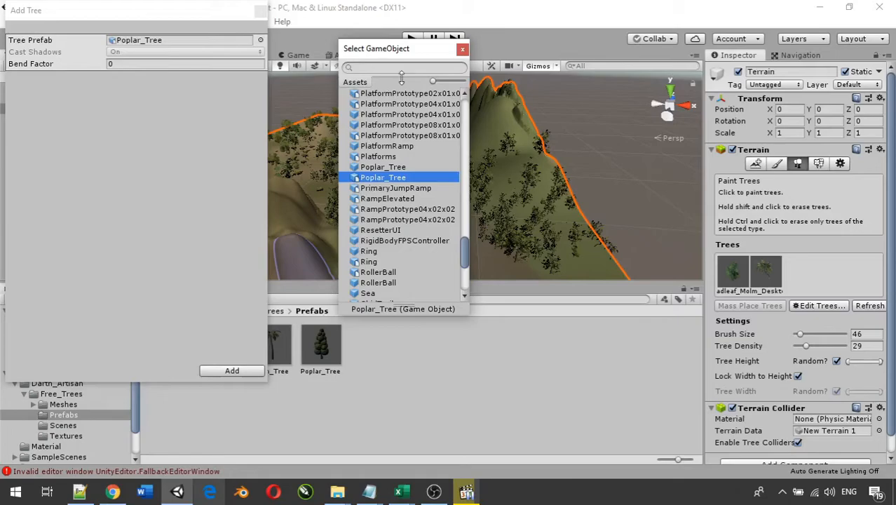
{"action": "left_click_drag", "start_coordinate": [365, 48], "coordinate": [504, 103]}
{"action": "left_click", "coordinate": [179, 10]}
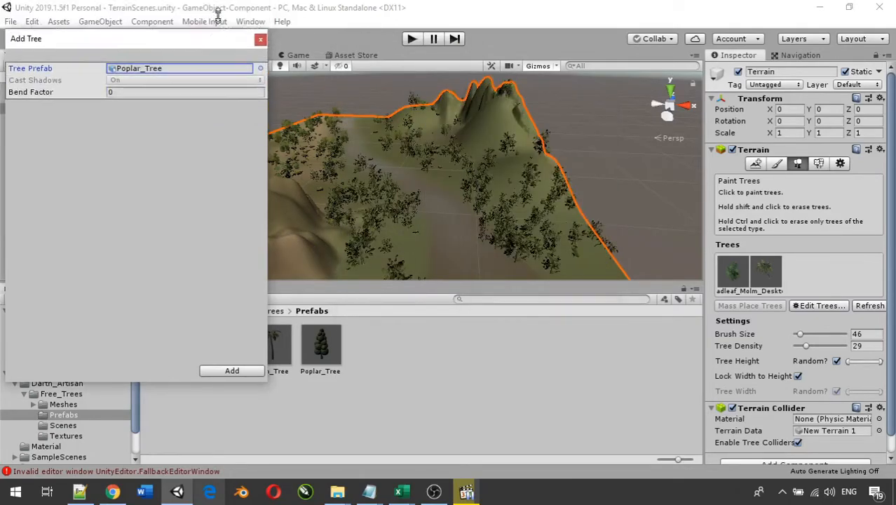
{"action": "left_click_drag", "start_coordinate": [217, 12], "coordinate": [662, 83]}
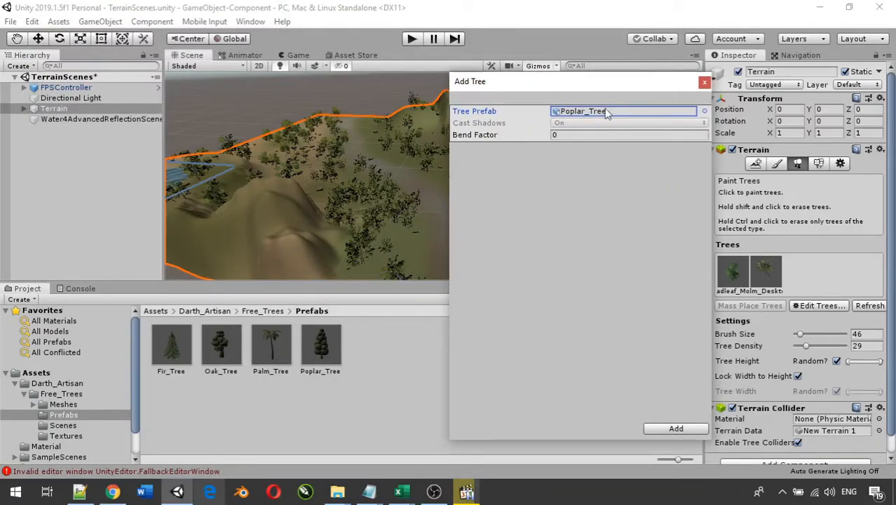
Search the prefab picker for Fir, Oak and Palm, and choose Palm_Tree as the tree prefab
{"action": "left_click", "coordinate": [704, 110]}
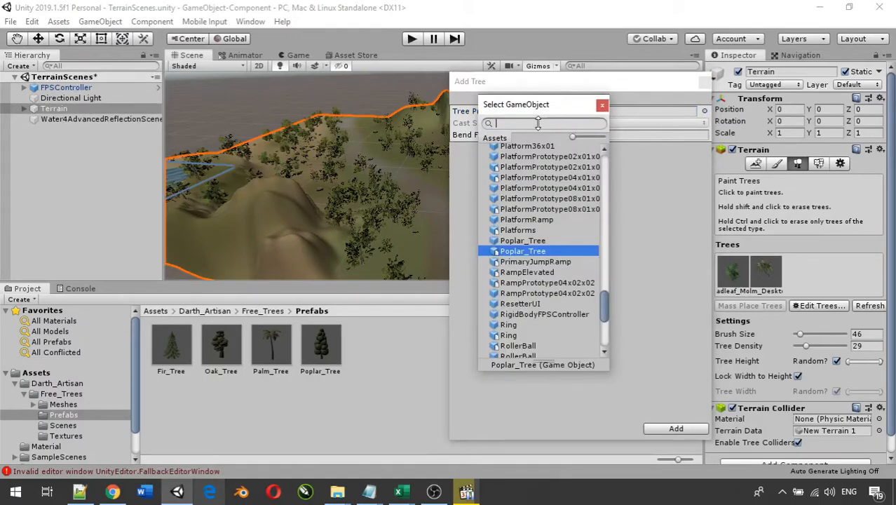
{"action": "type", "text": "Fir"}
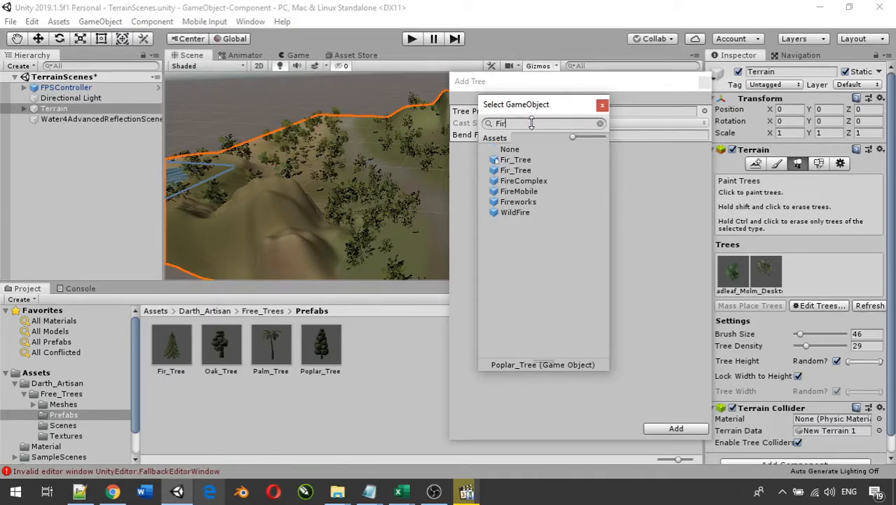
{"action": "key", "text": "BackSpace"}
{"action": "key", "text": "BackSpace"}
{"action": "type", "text": "Oak"}
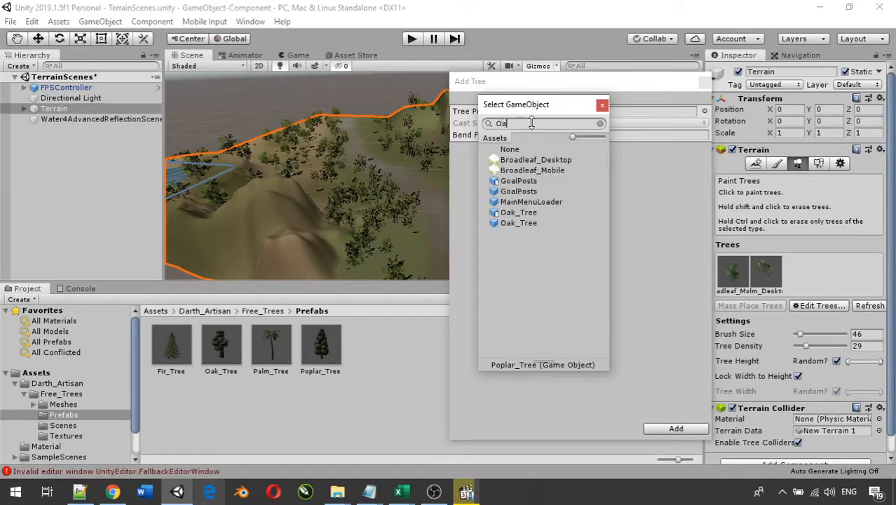
{"action": "key", "text": "BackSpace"}
{"action": "key", "text": "BackSpace"}
{"action": "key", "text": "BackSpace"}
{"action": "type", "text": "Palm"}
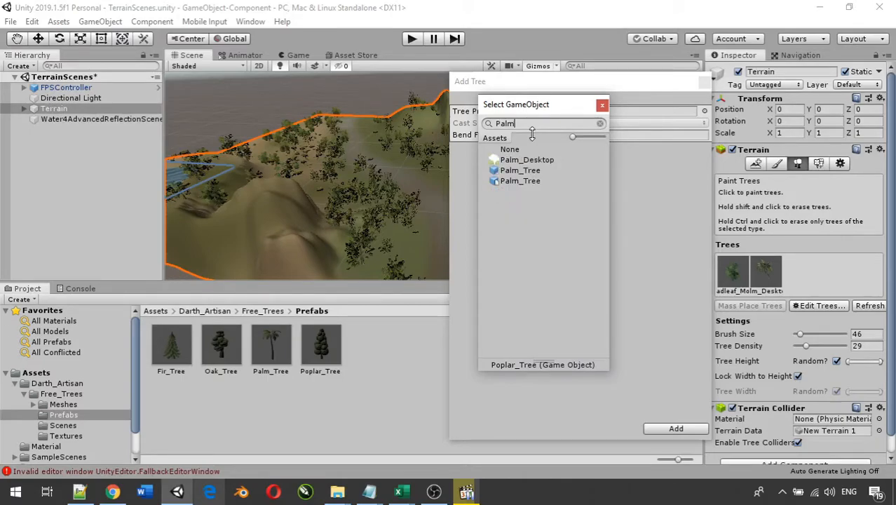
{"action": "left_click", "coordinate": [520, 182]}
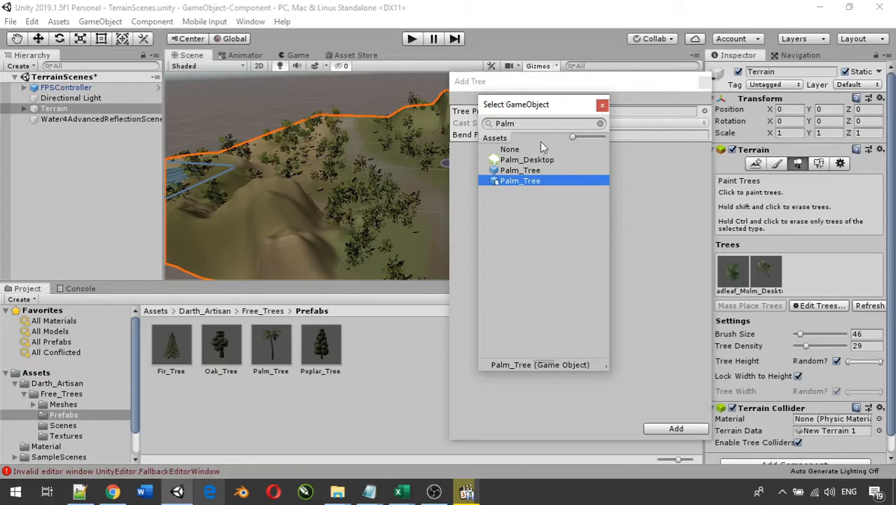
Search the prefab picker for Fir and assign Fir_Tree as the tree prefab
{"action": "left_click", "coordinate": [599, 123]}
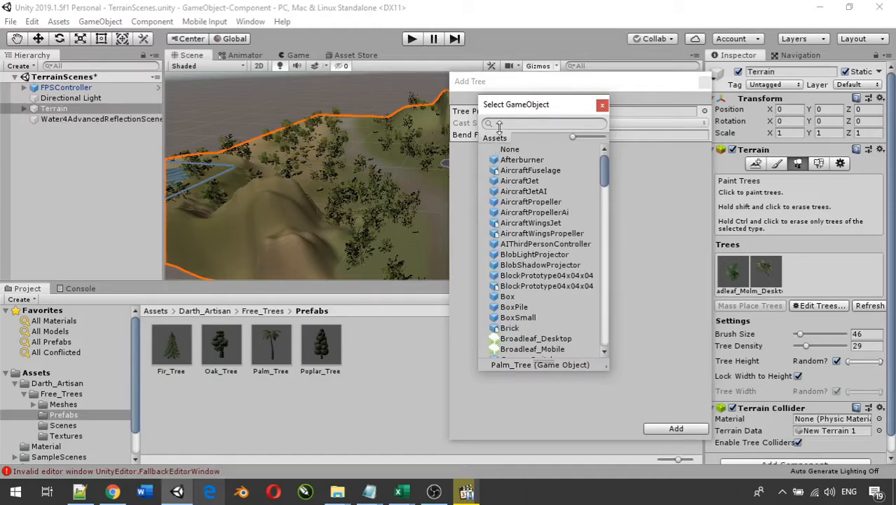
{"action": "type", "text": "Fir"}
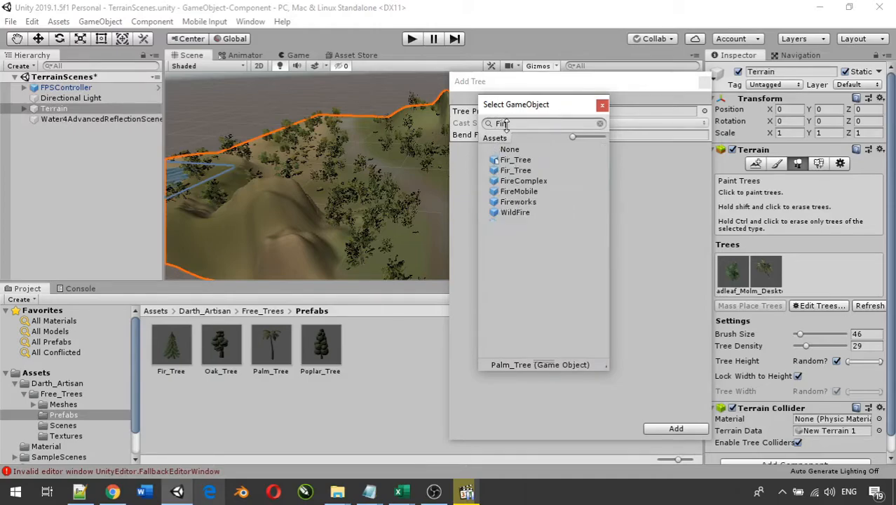
{"action": "left_click", "coordinate": [512, 160]}
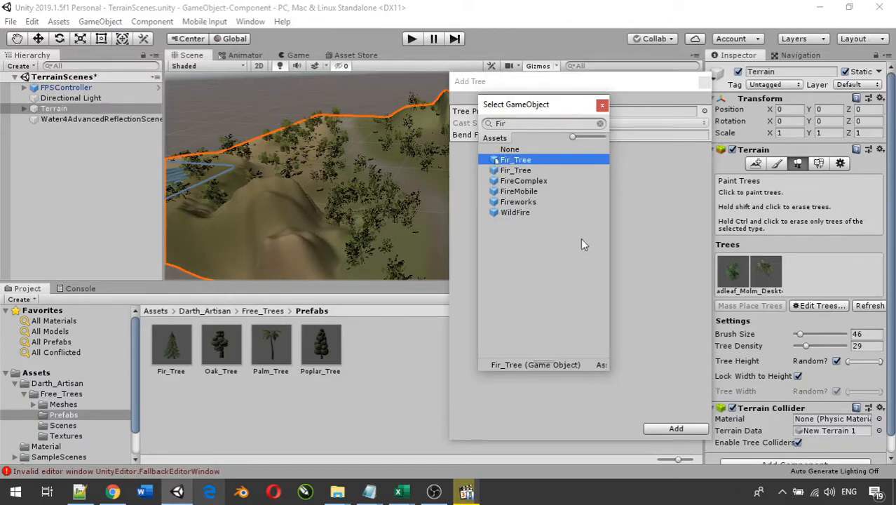
{"action": "double_click", "coordinate": [517, 160]}
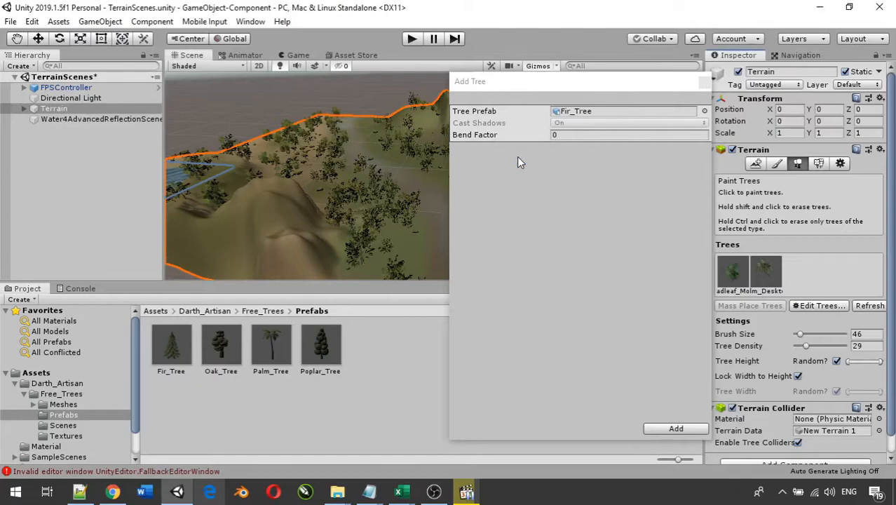
Add the fir to the terrain's tree list and paint fir trees over the bare brown hill near the lake
{"action": "left_click", "coordinate": [675, 429]}
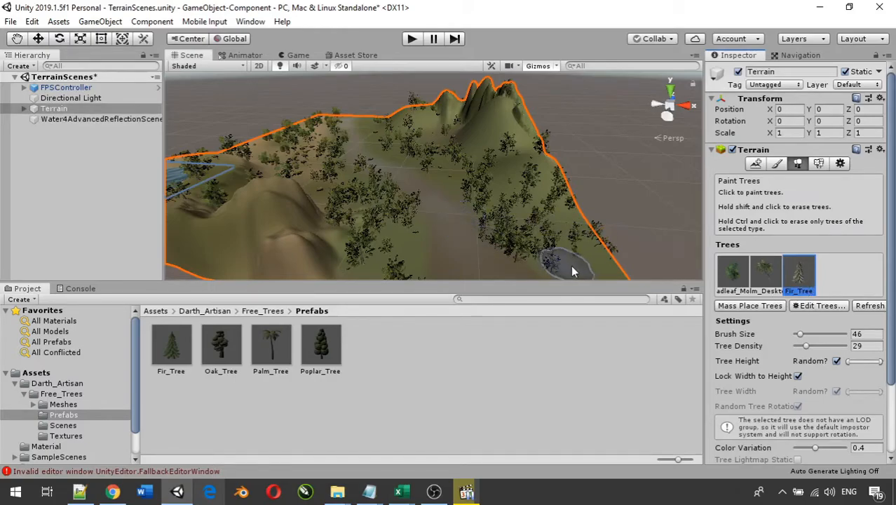
{"action": "left_click", "coordinate": [284, 203]}
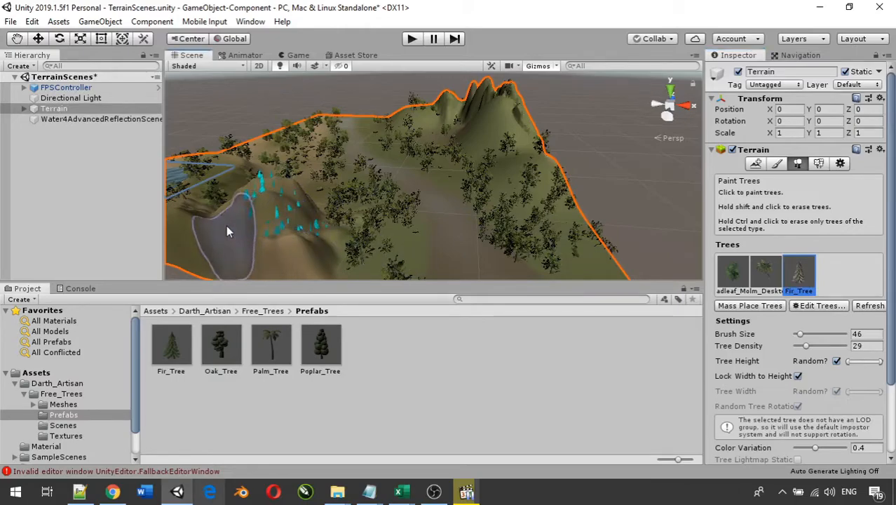
{"action": "scroll", "coordinate": [315, 236], "scroll_direction": "up", "scroll_amount": 4}
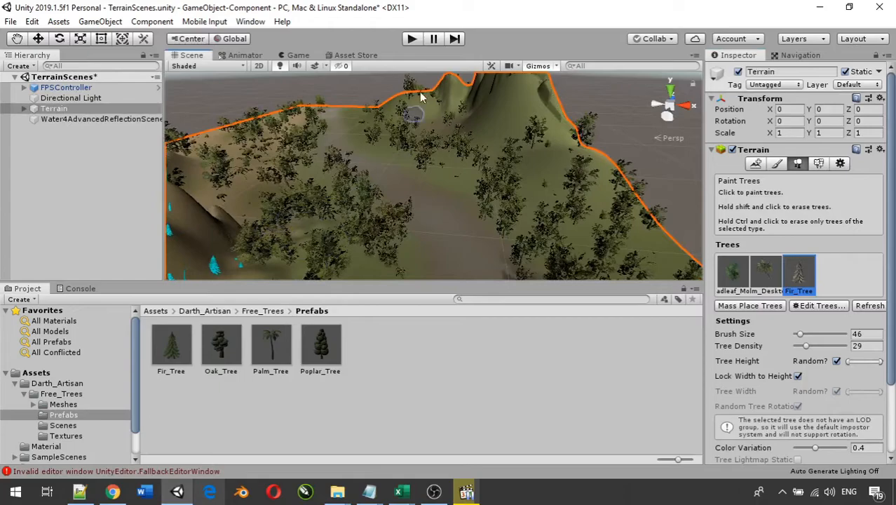
Play the scene, walk through the forest and up the hill to inspect the painted fir trees, and stop playing
{"action": "left_click", "coordinate": [411, 39]}
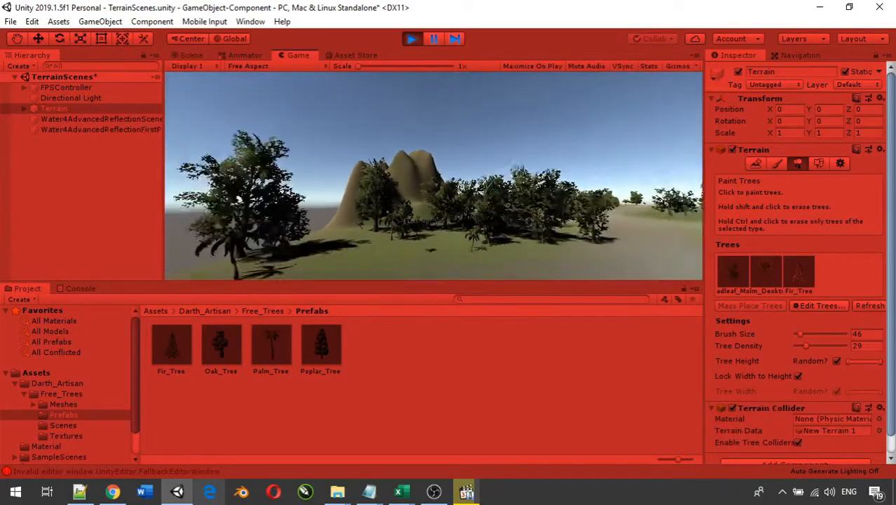
{"action": "key", "text": "w"}
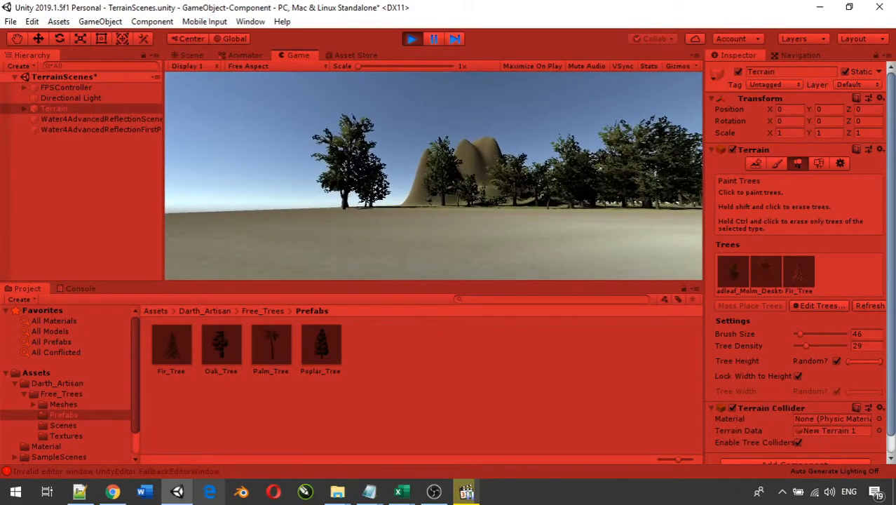
{"action": "key", "text": "w"}
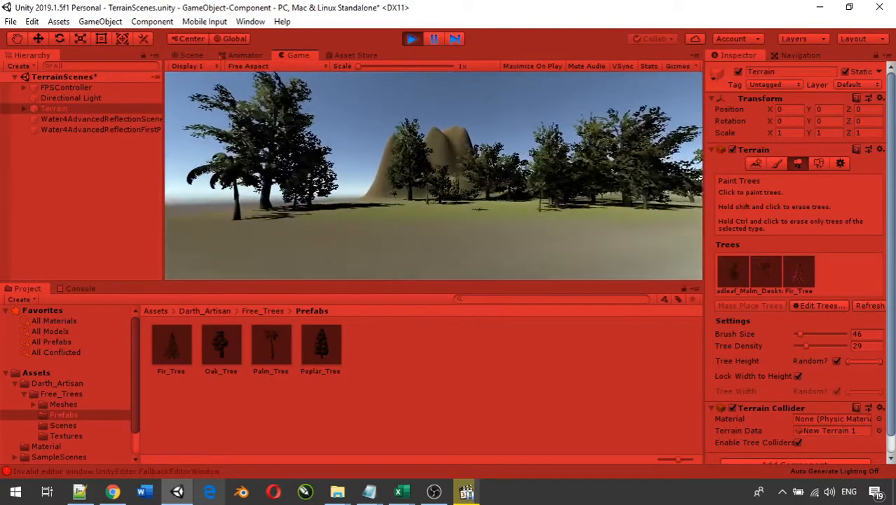
{"action": "key", "text": "w"}
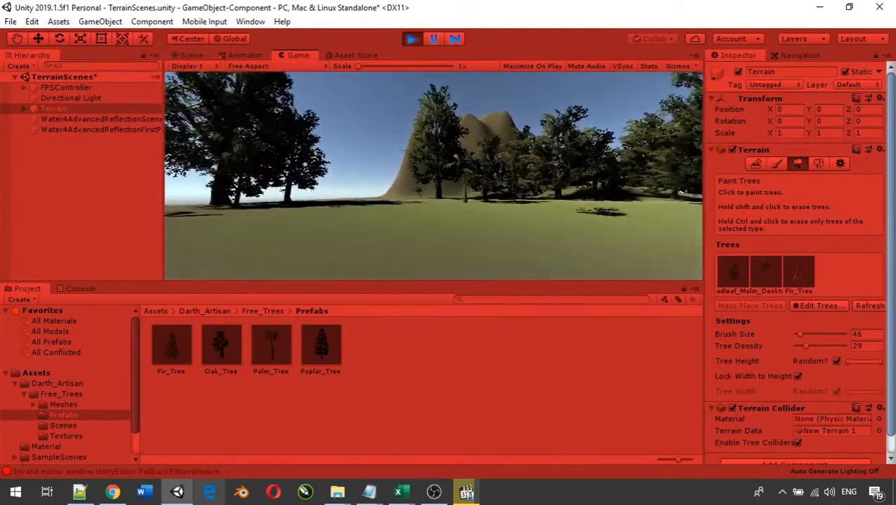
{"action": "key", "text": "w"}
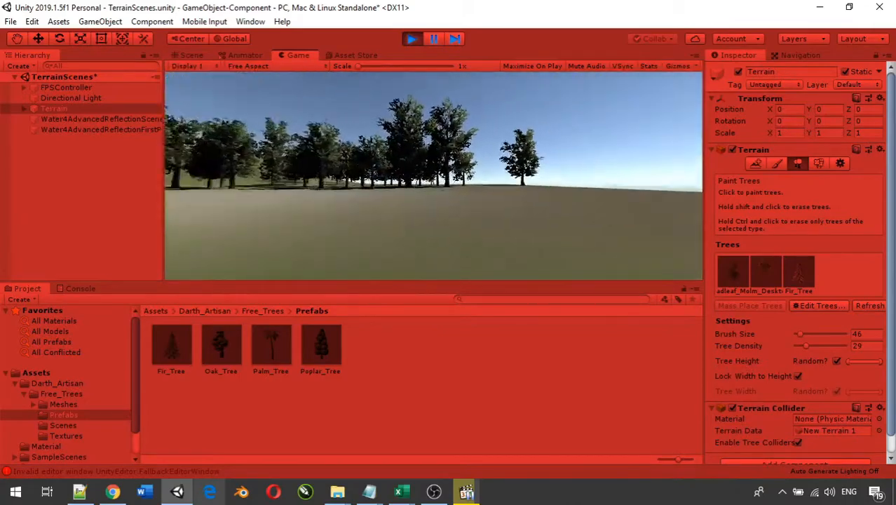
{"action": "key", "text": "w"}
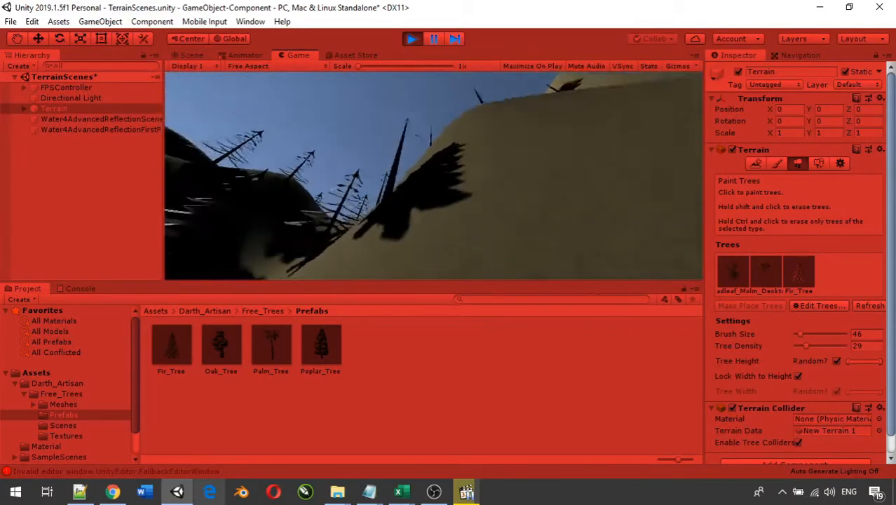
{"action": "key", "text": "w"}
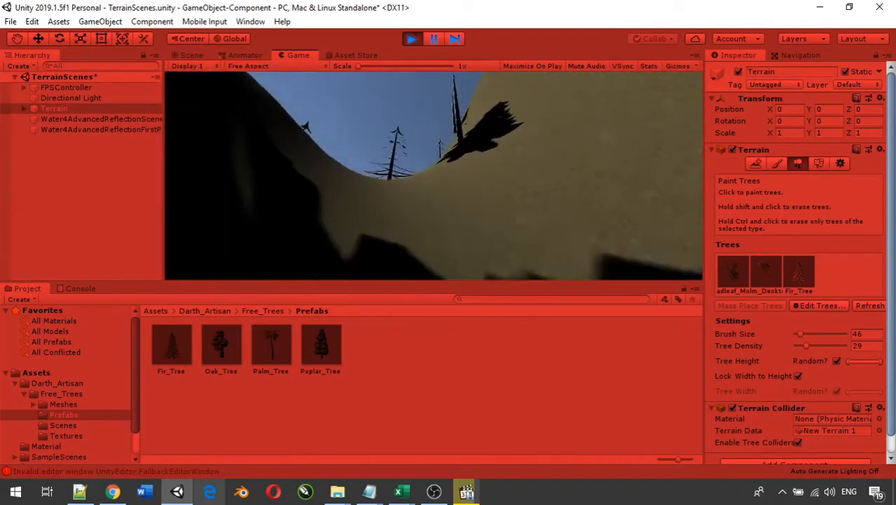
{"action": "key", "text": "w"}
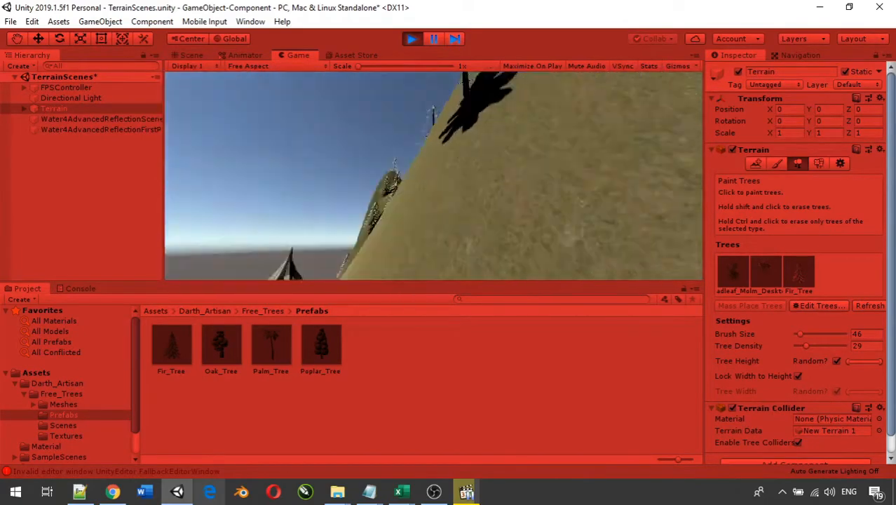
{"action": "key", "text": "w"}
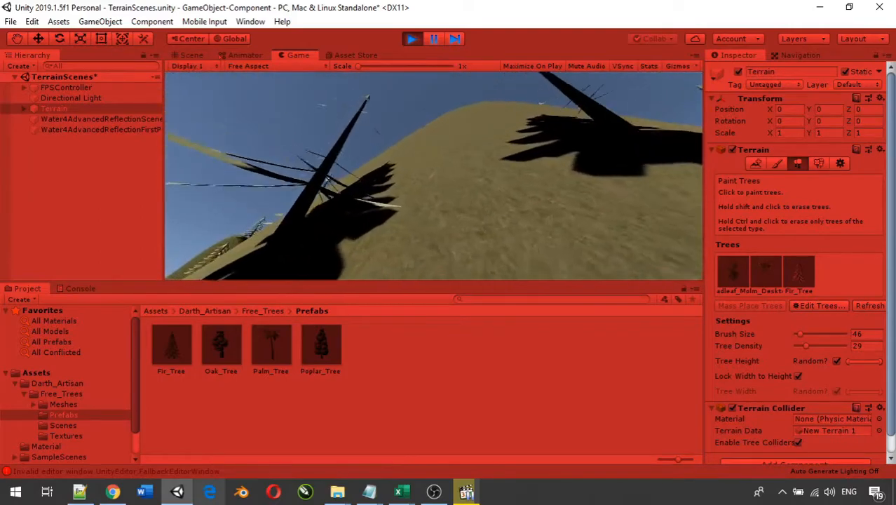
{"action": "key", "text": "w"}
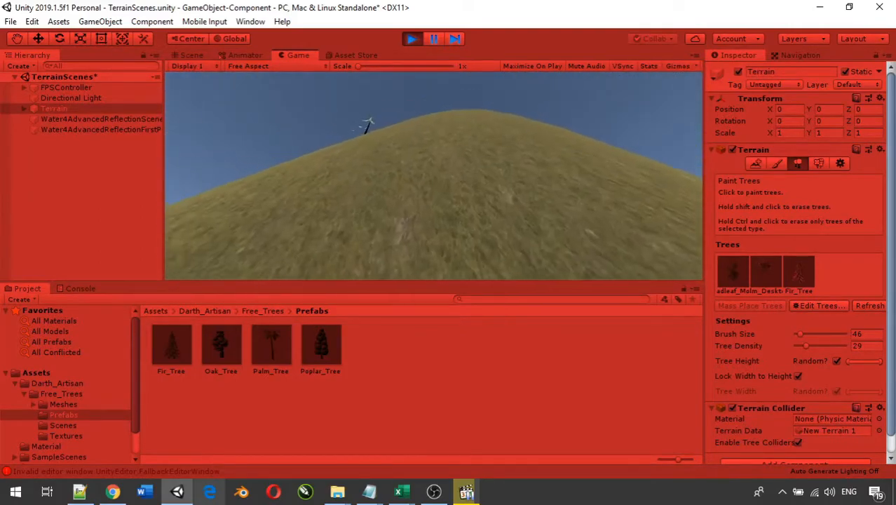
{"action": "key", "text": "w"}
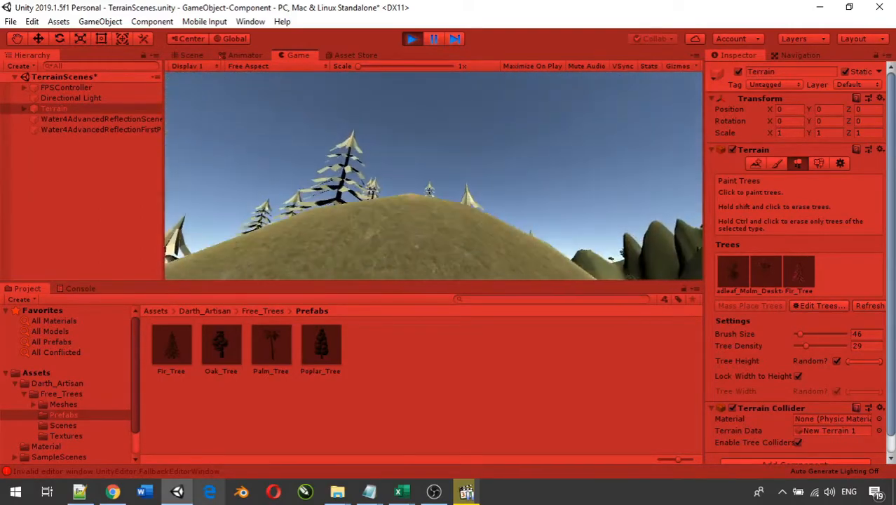
{"action": "key", "text": "w"}
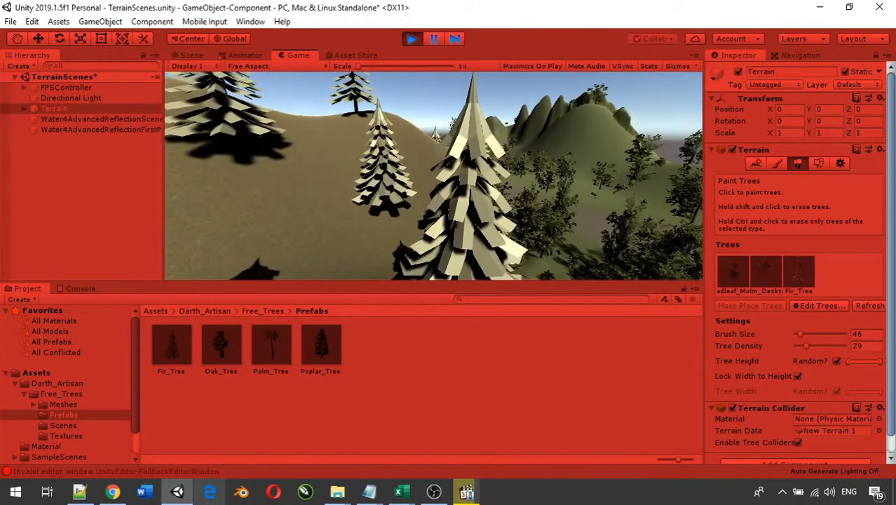
{"action": "key", "text": "w"}
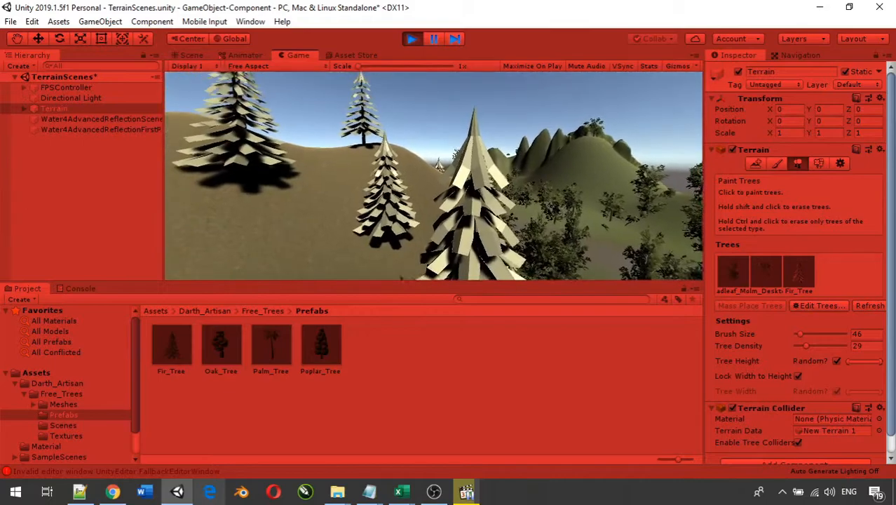
{"action": "key", "text": "Escape"}
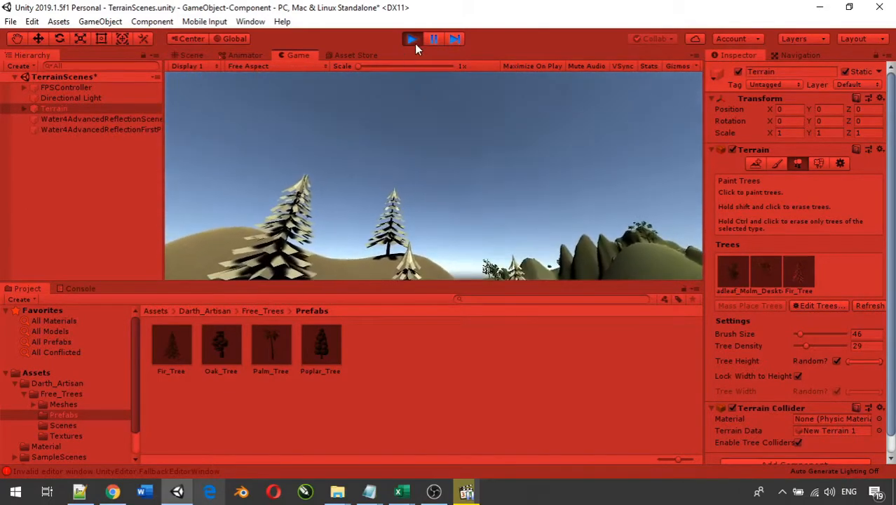
{"action": "key", "text": "w"}
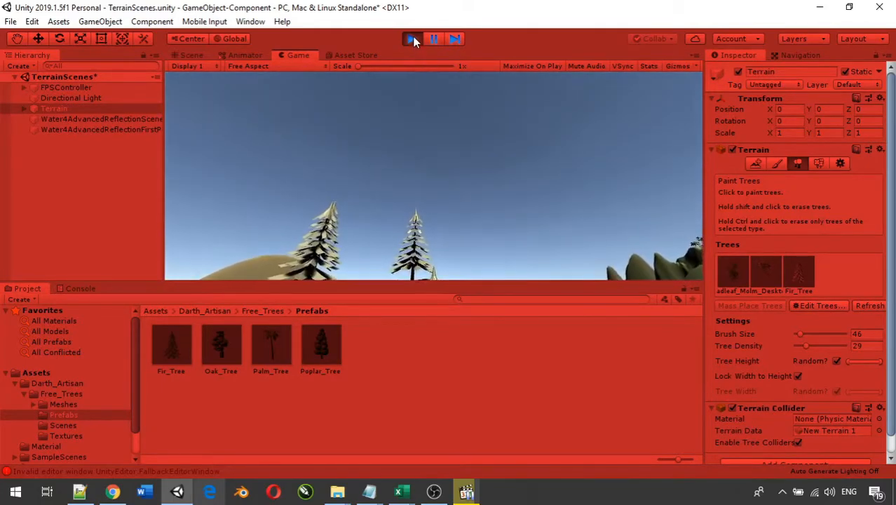
{"action": "left_click", "coordinate": [413, 39]}
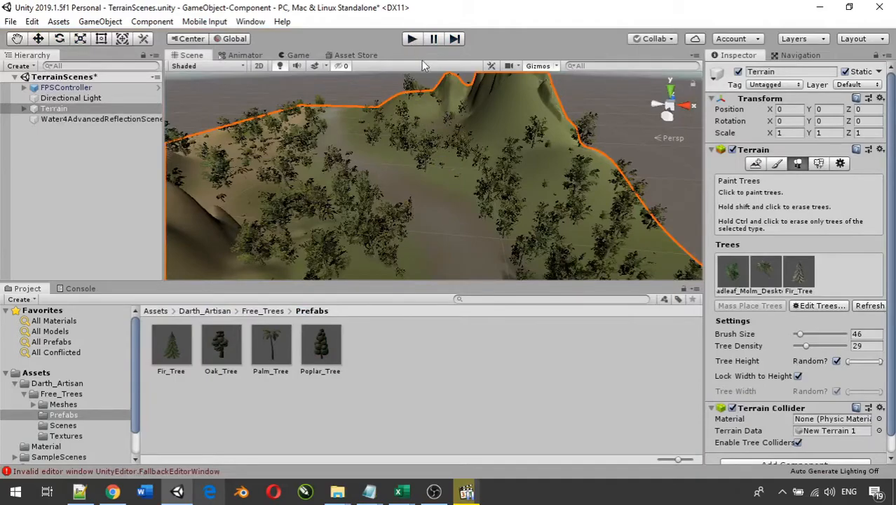
{"action": "scroll", "coordinate": [455, 151], "scroll_direction": "down", "scroll_amount": 3}
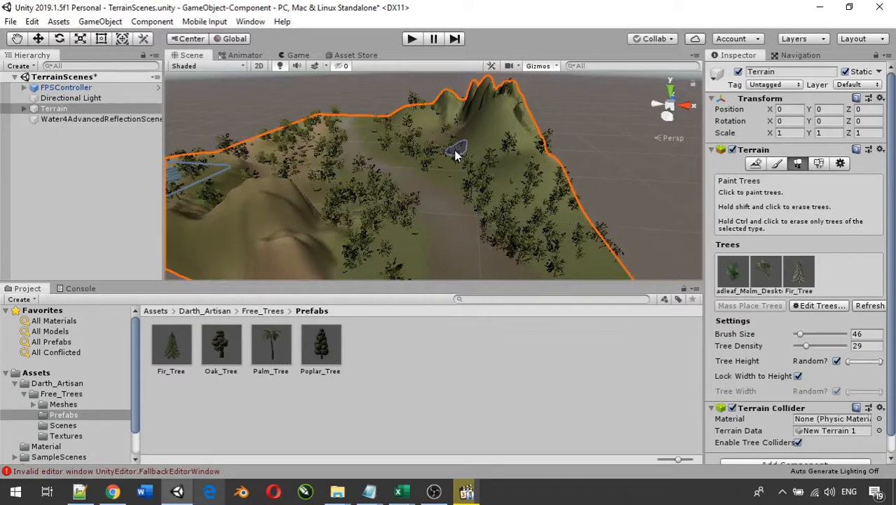
{"action": "scroll", "coordinate": [455, 151], "scroll_direction": "up", "scroll_amount": 4}
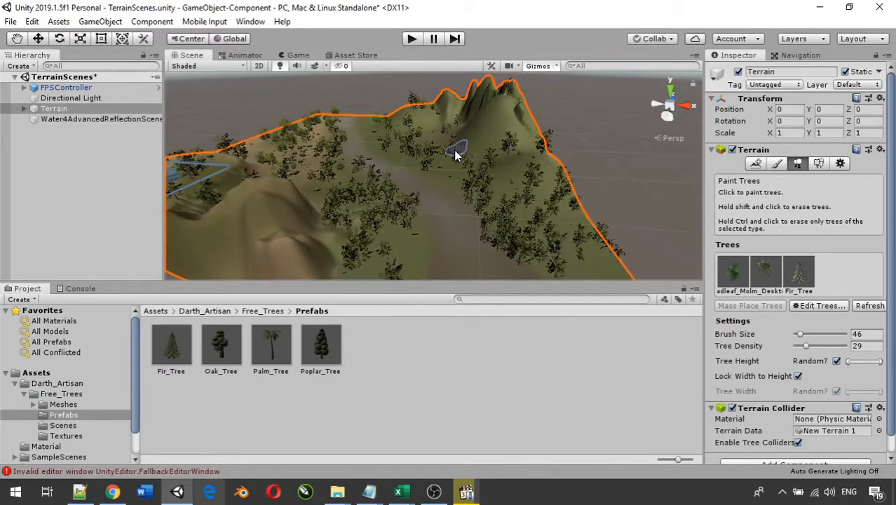